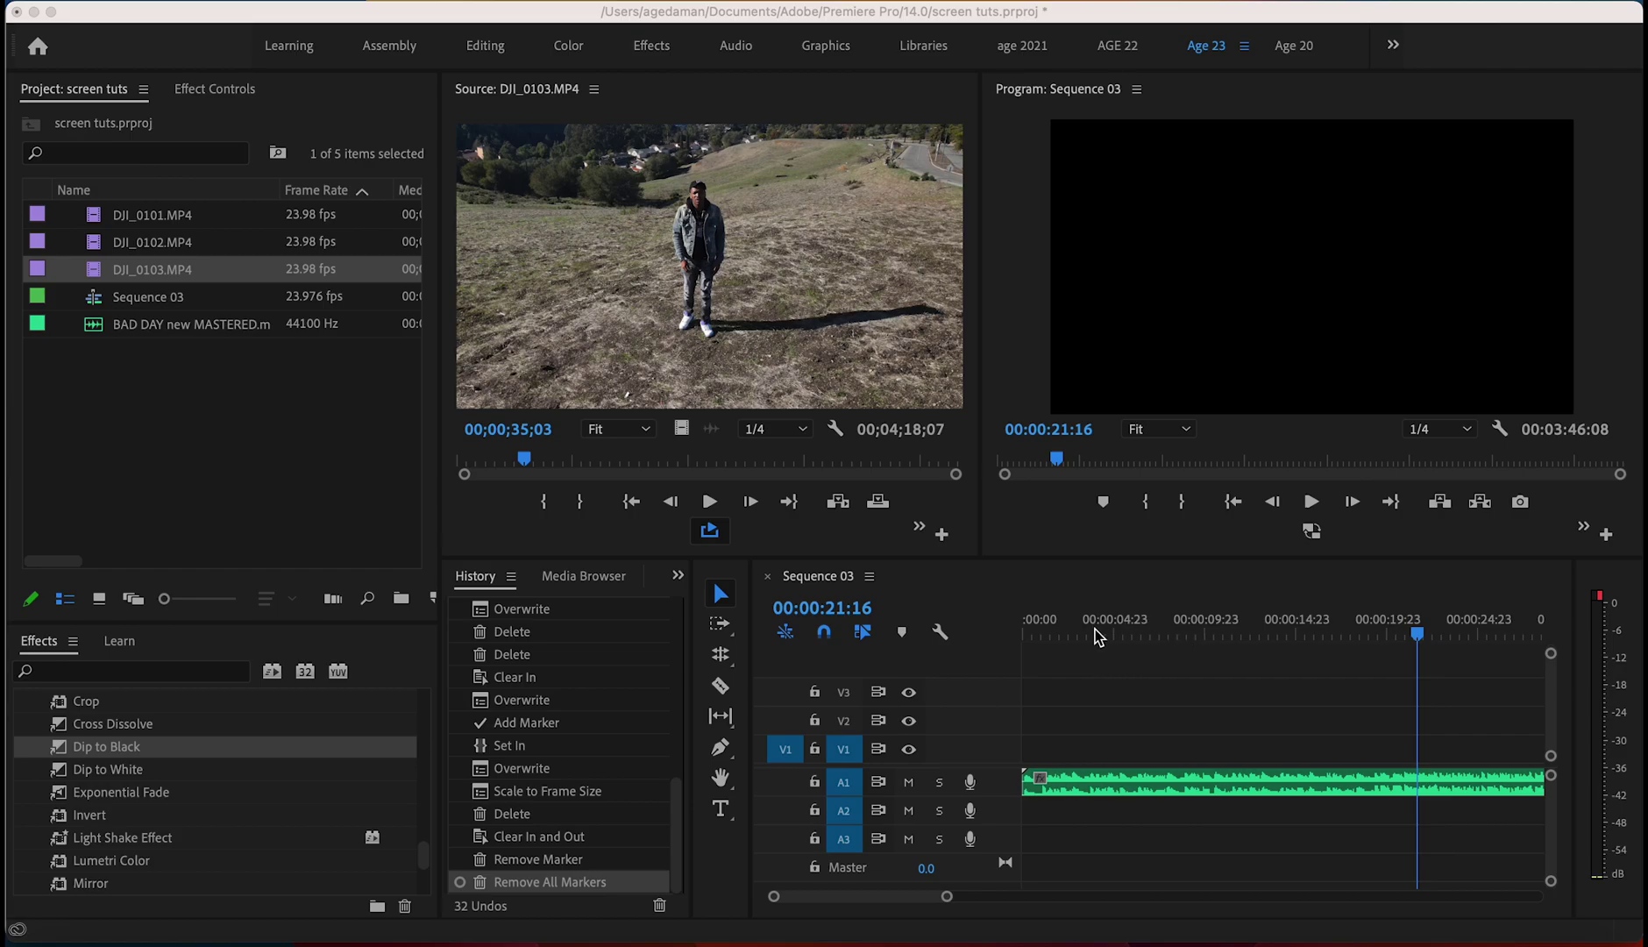
- Play the song from about 00:00:15:09 and add a sequence marker at 00:00:23:00
click(1302, 631)
click(1303, 627)
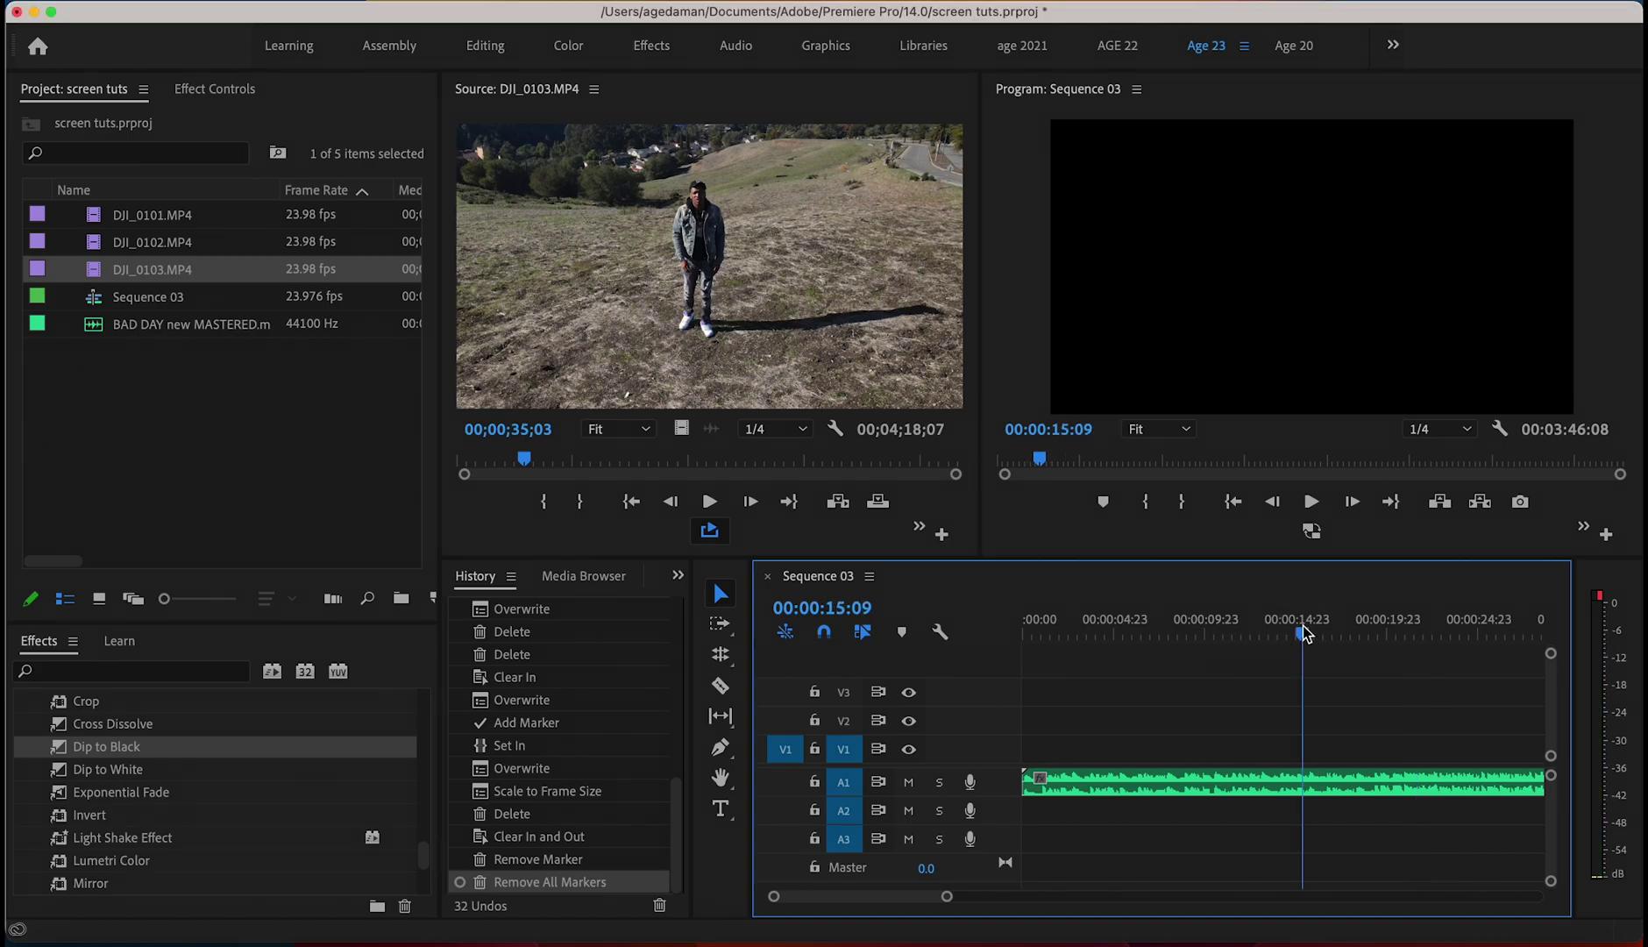
key(space)
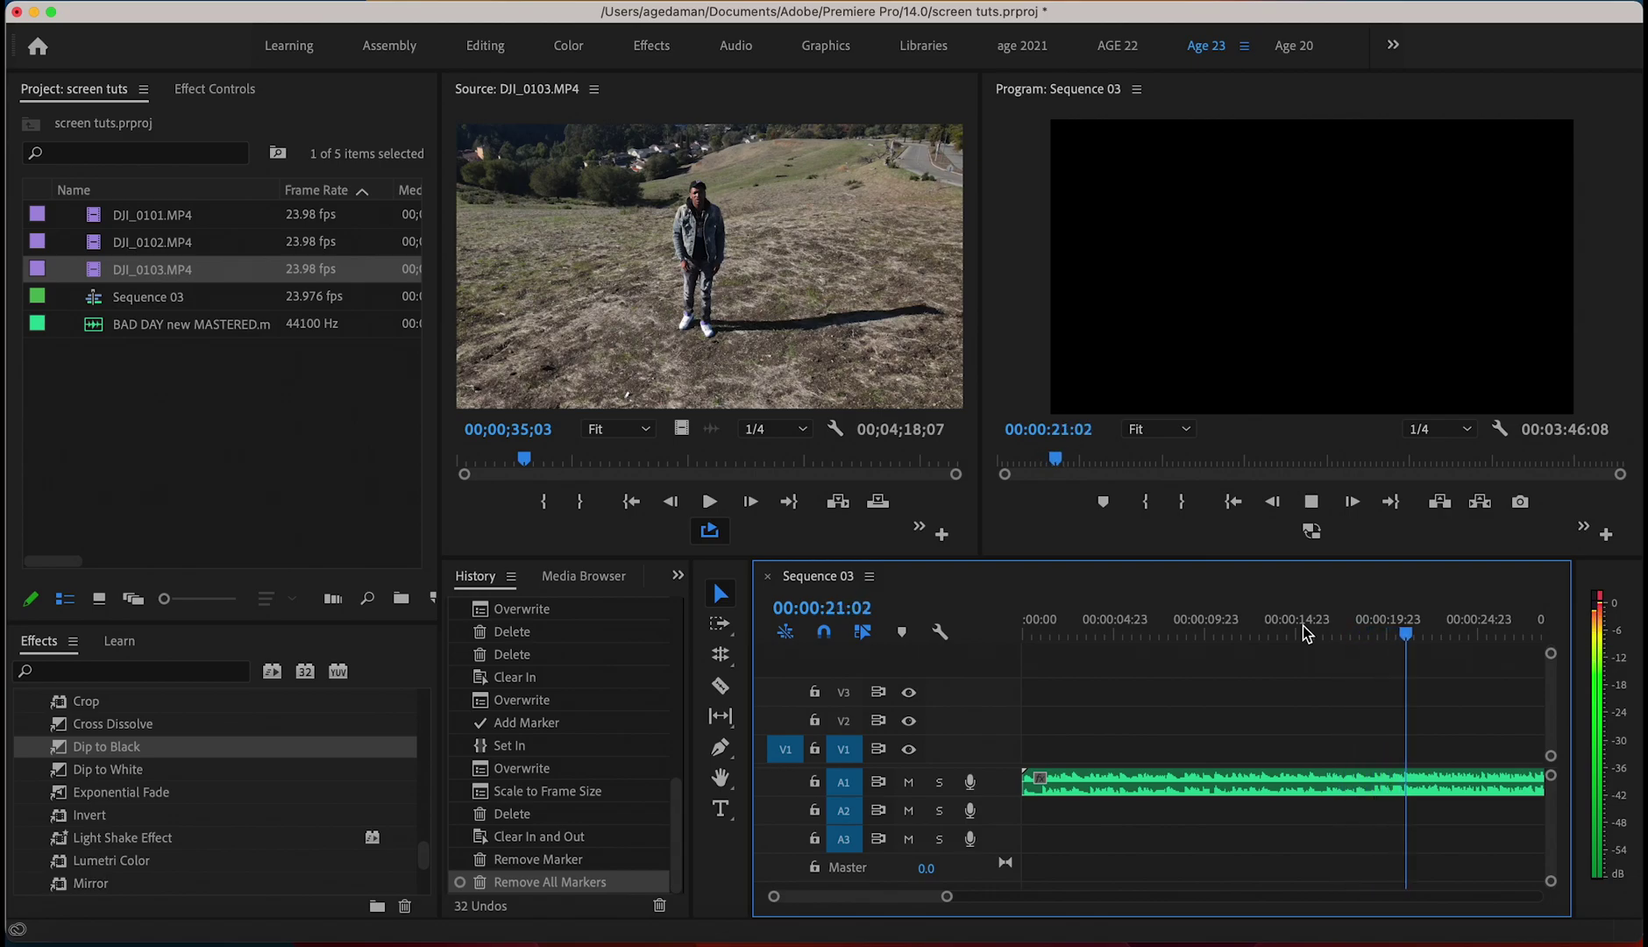
key(space)
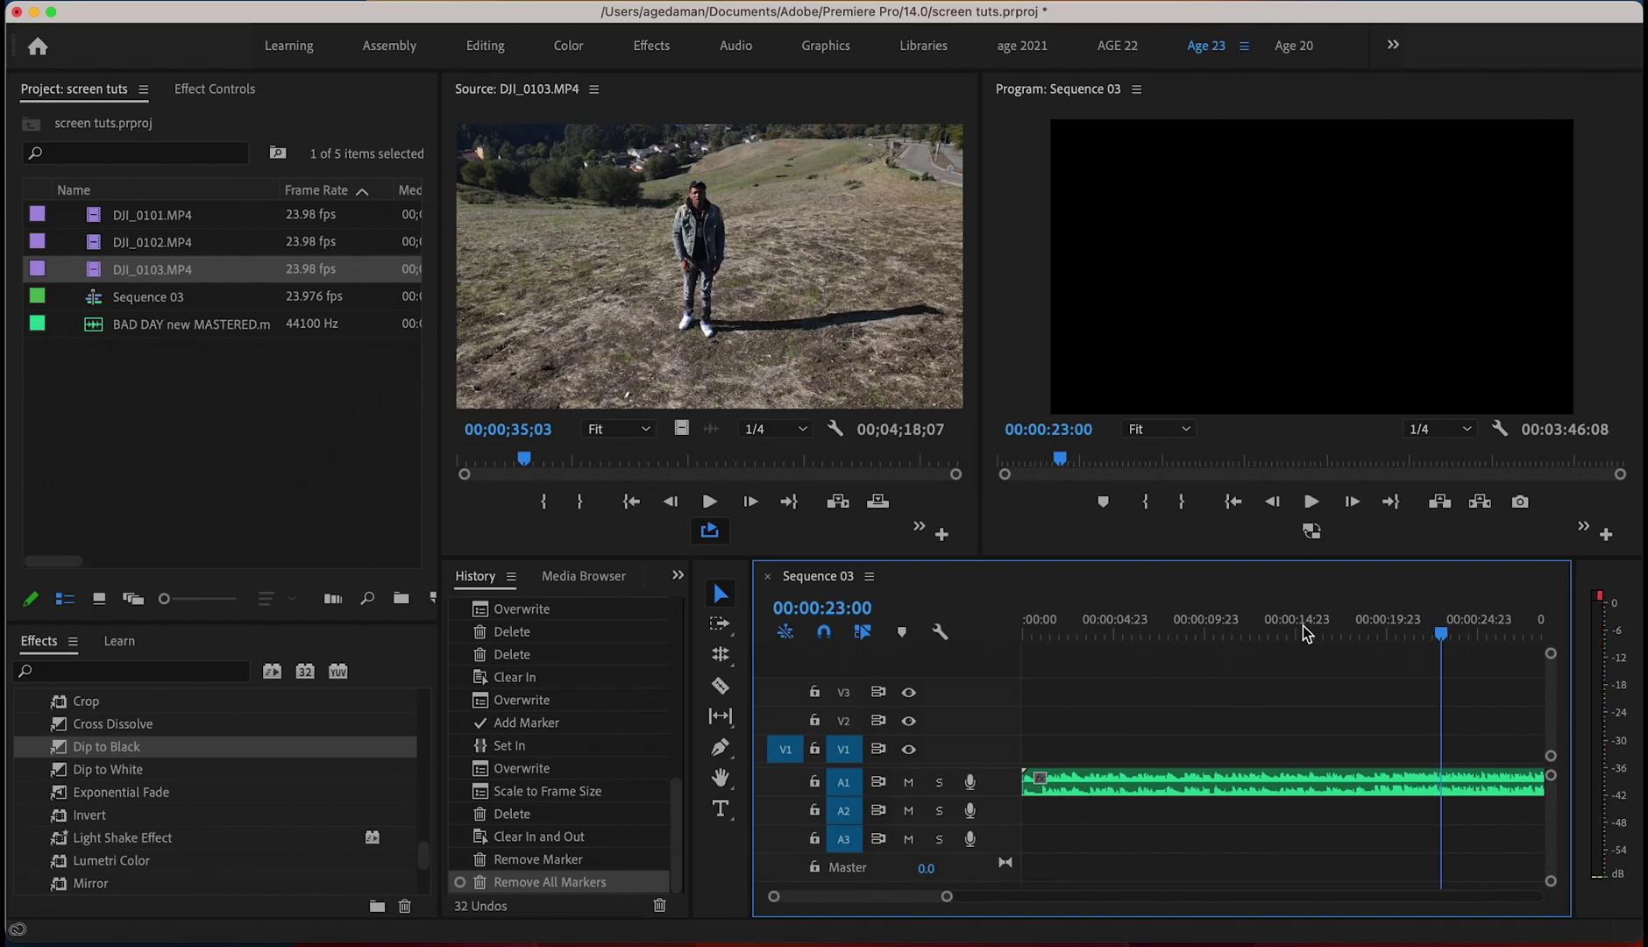
key(i)
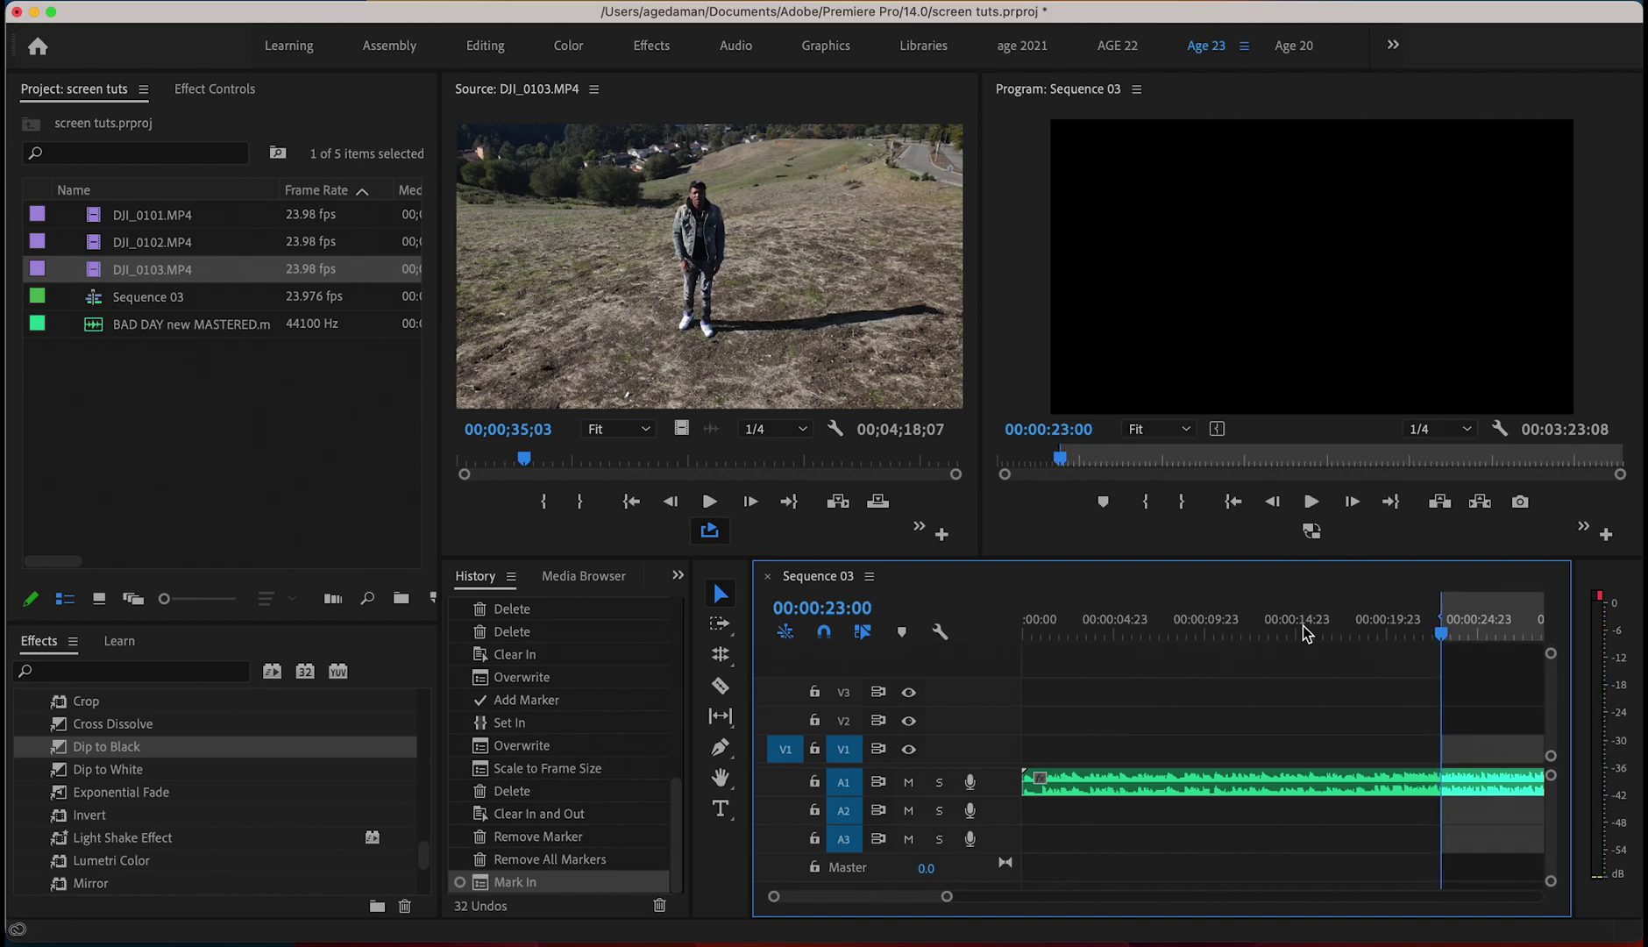
key(super+z)
key(m)
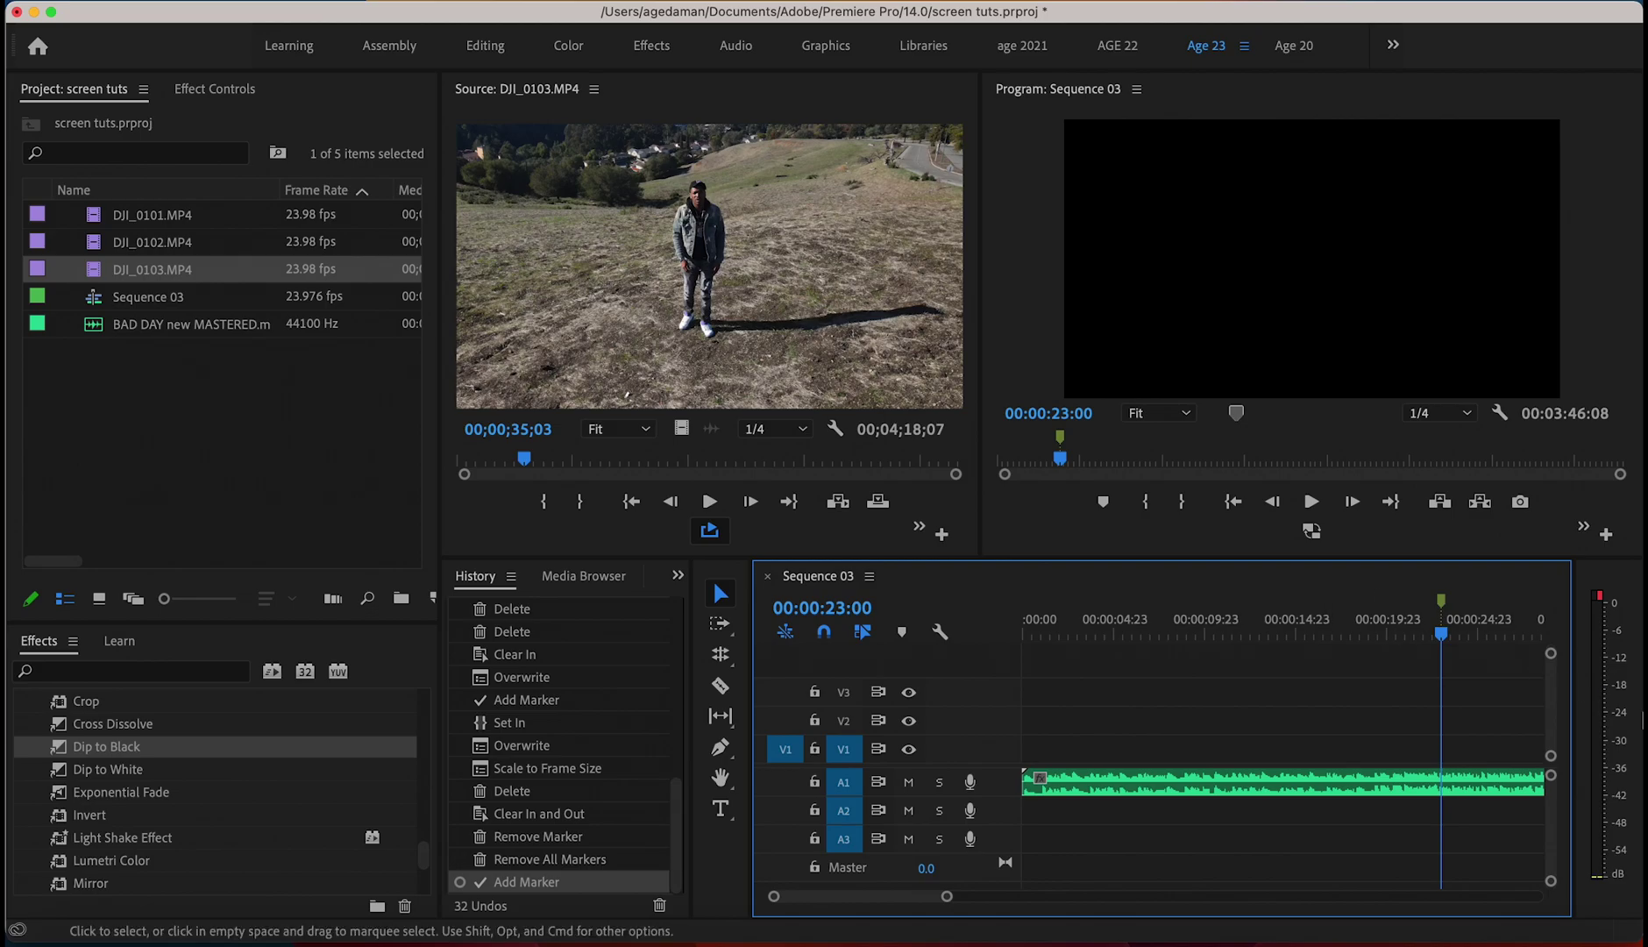
- Replay the song from just before the marker up to it to check the marker's timing
click(1416, 622)
key(space)
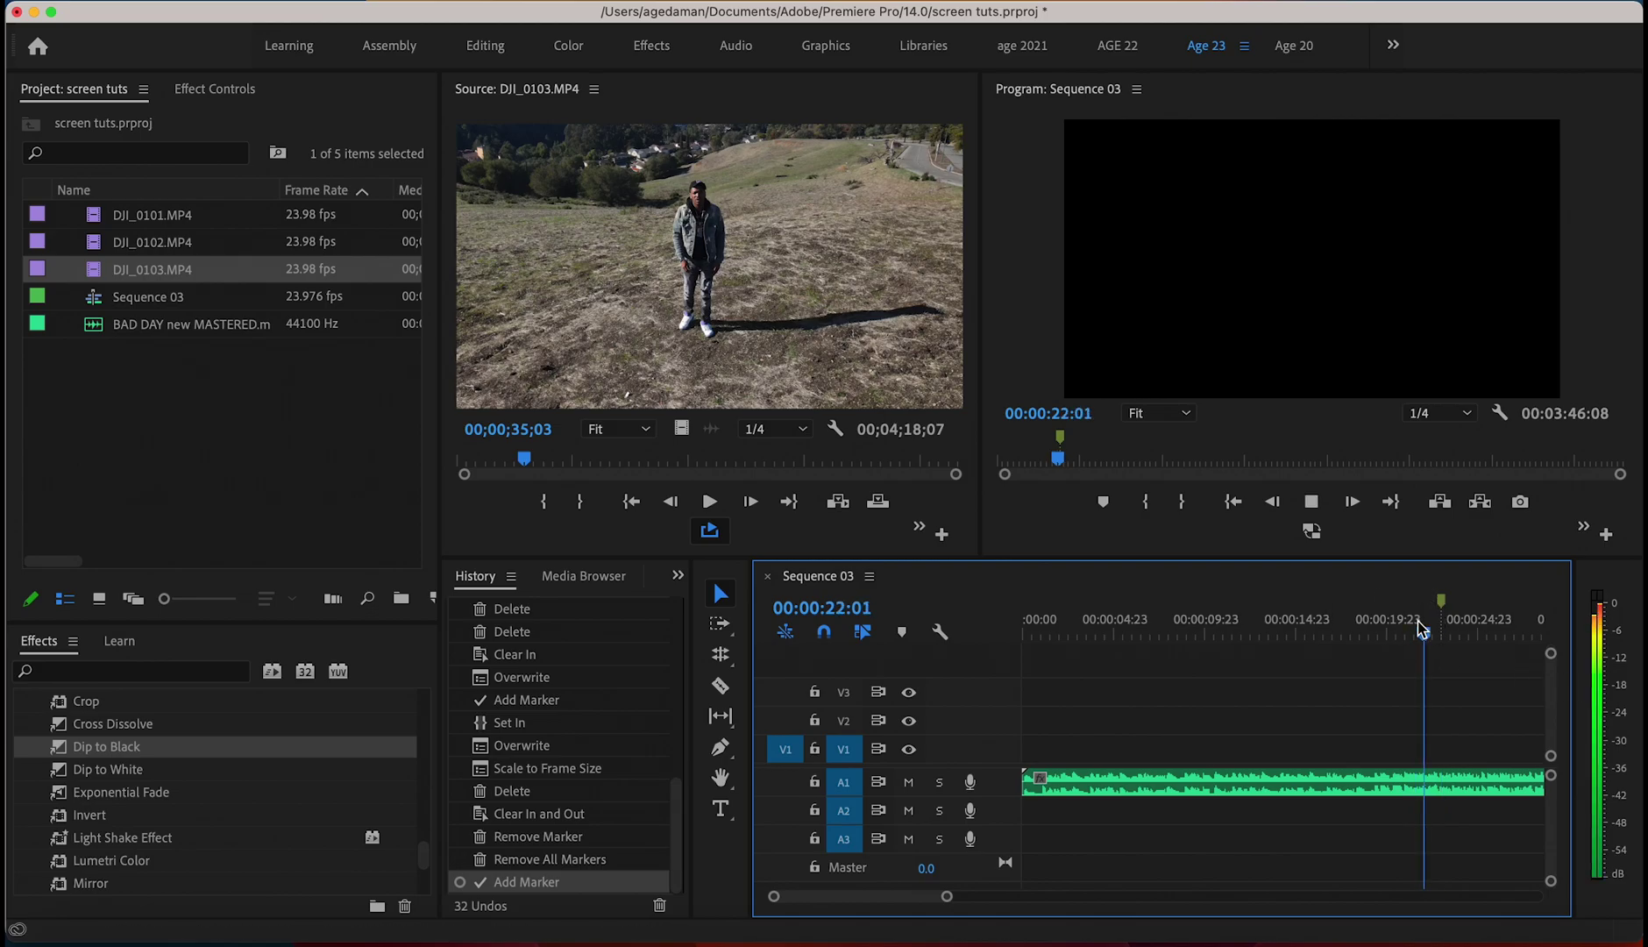
key(space)
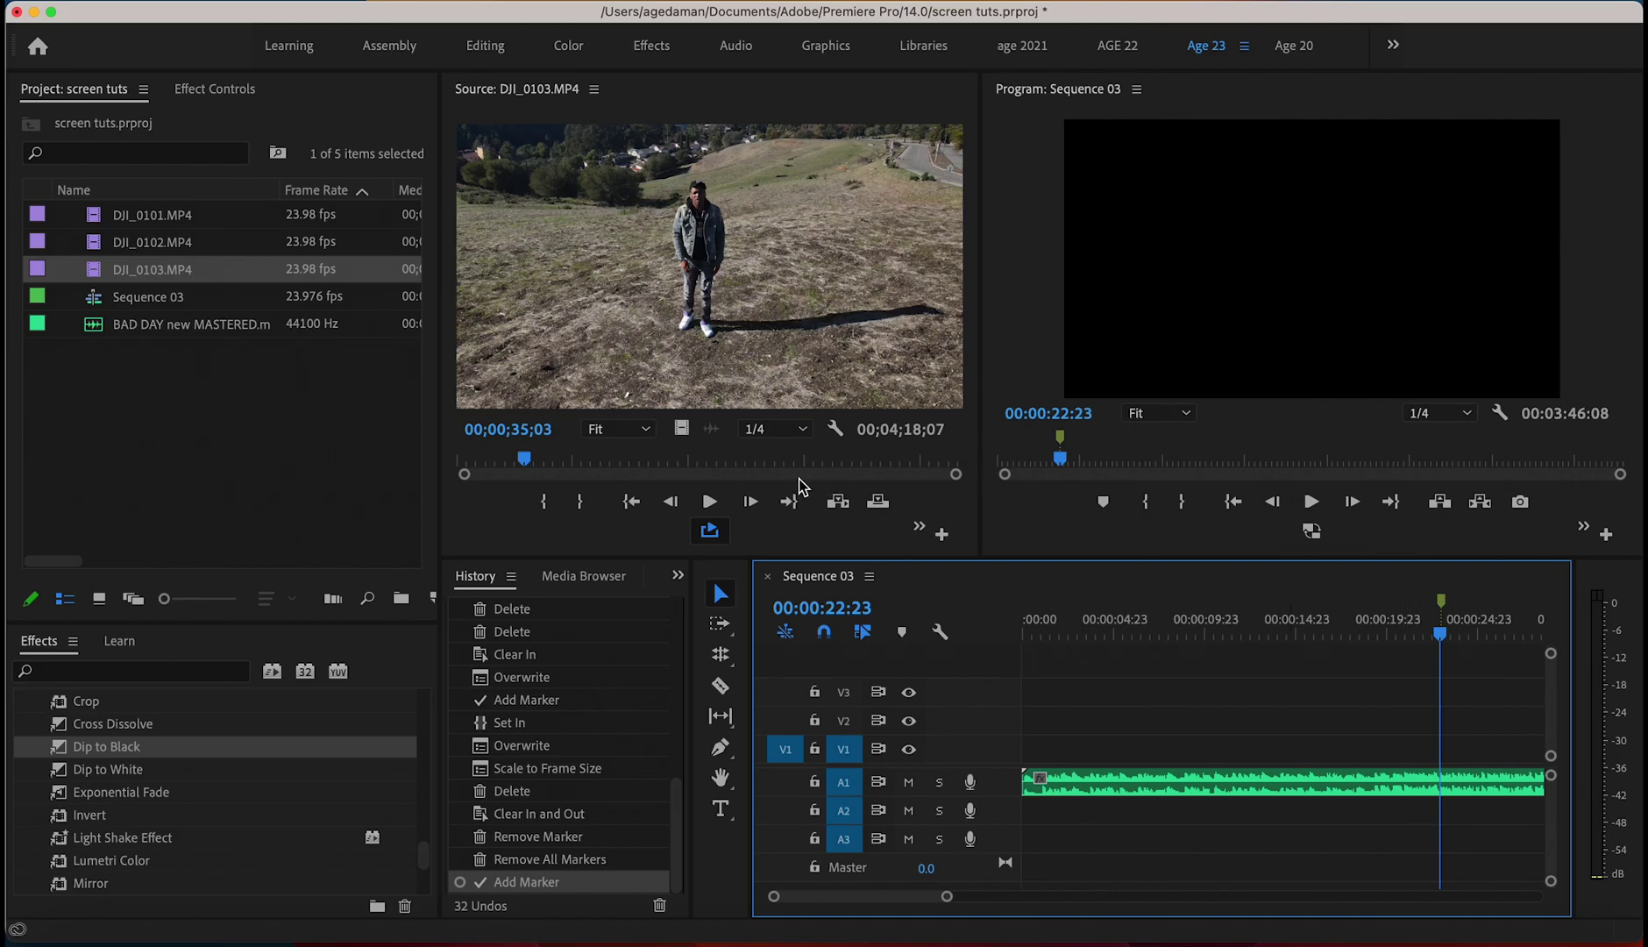
- Review the DJI_0103.MP4 source footage in an enlarged view and set its In point at 00;01;00;06
drag(524, 458, 524, 458)
key(grave)
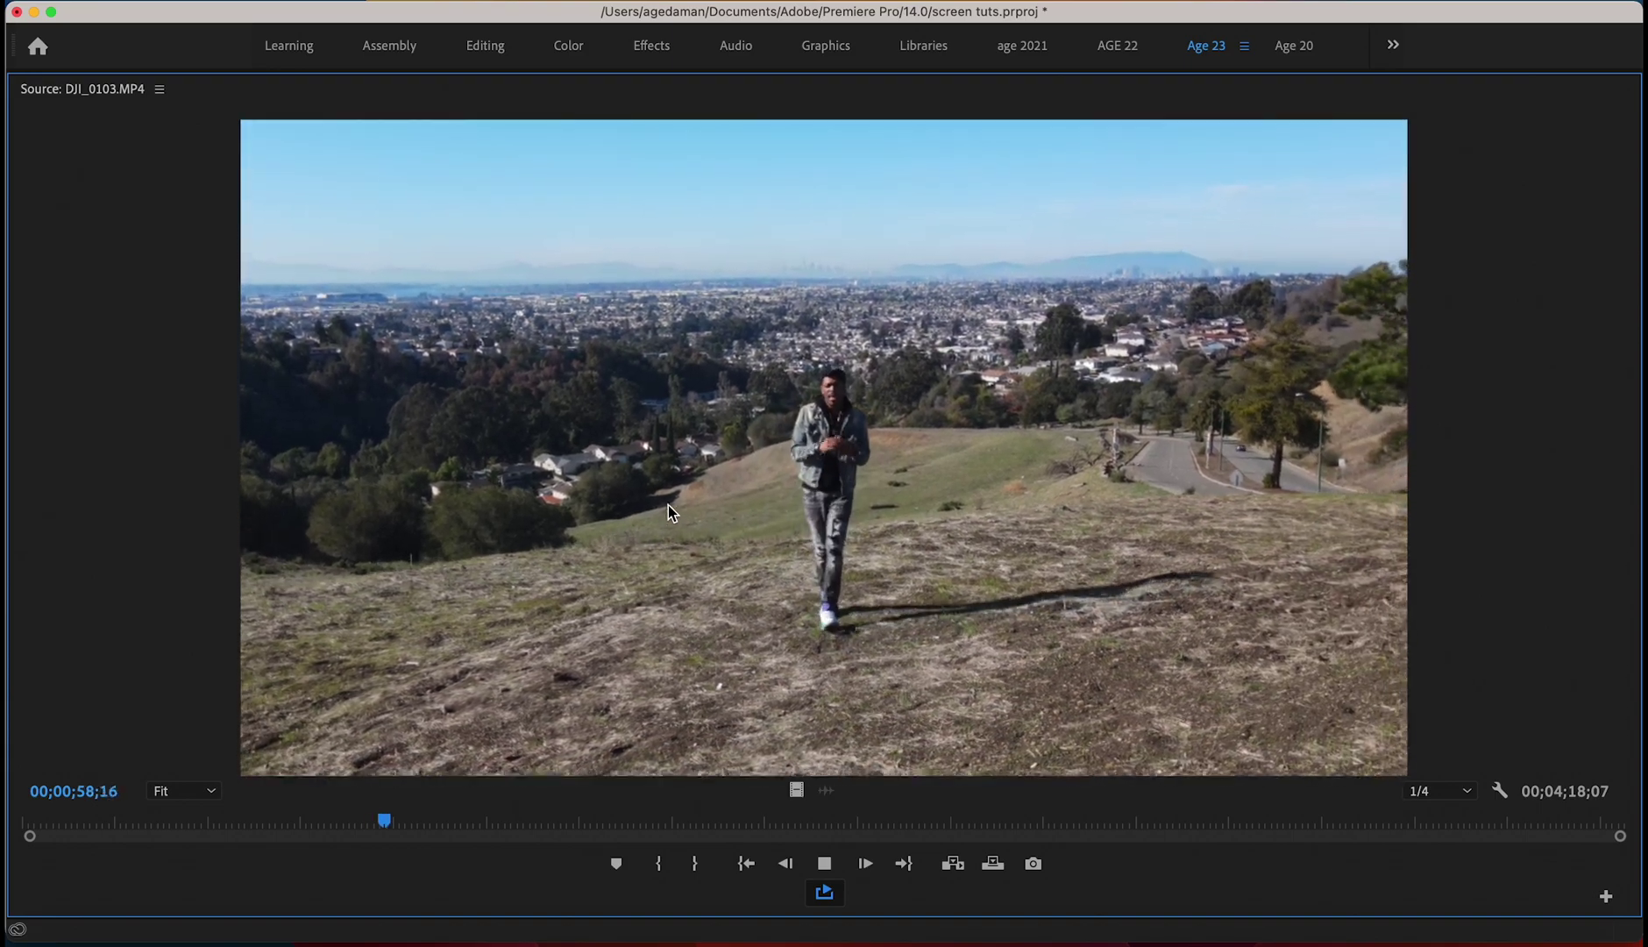
key(space)
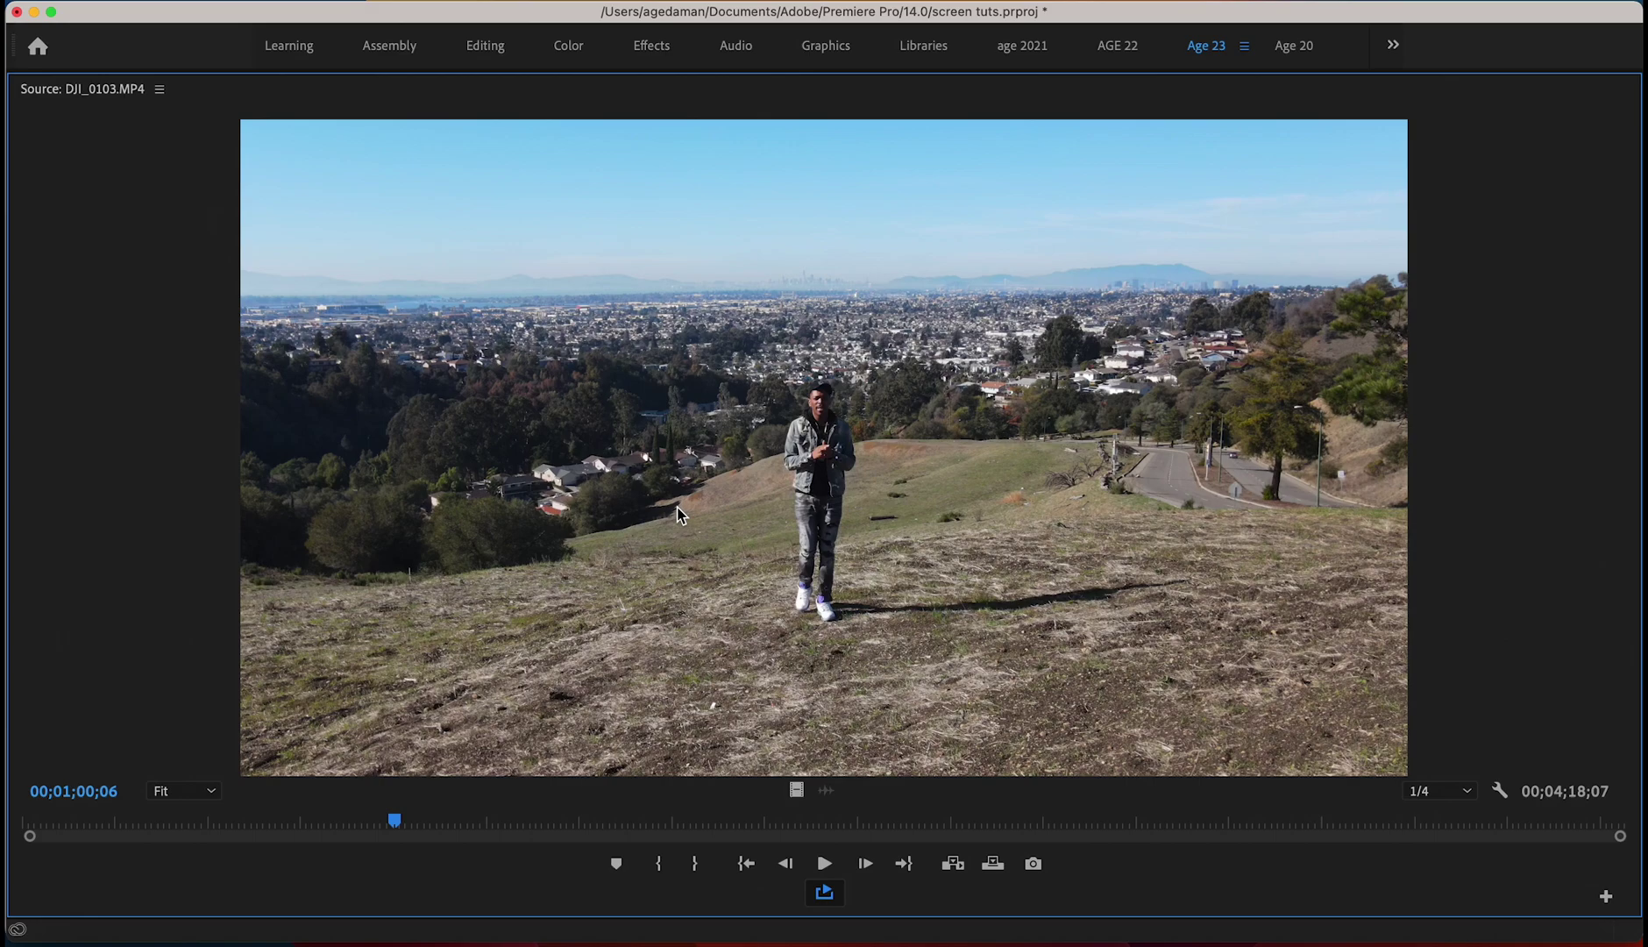
key(i)
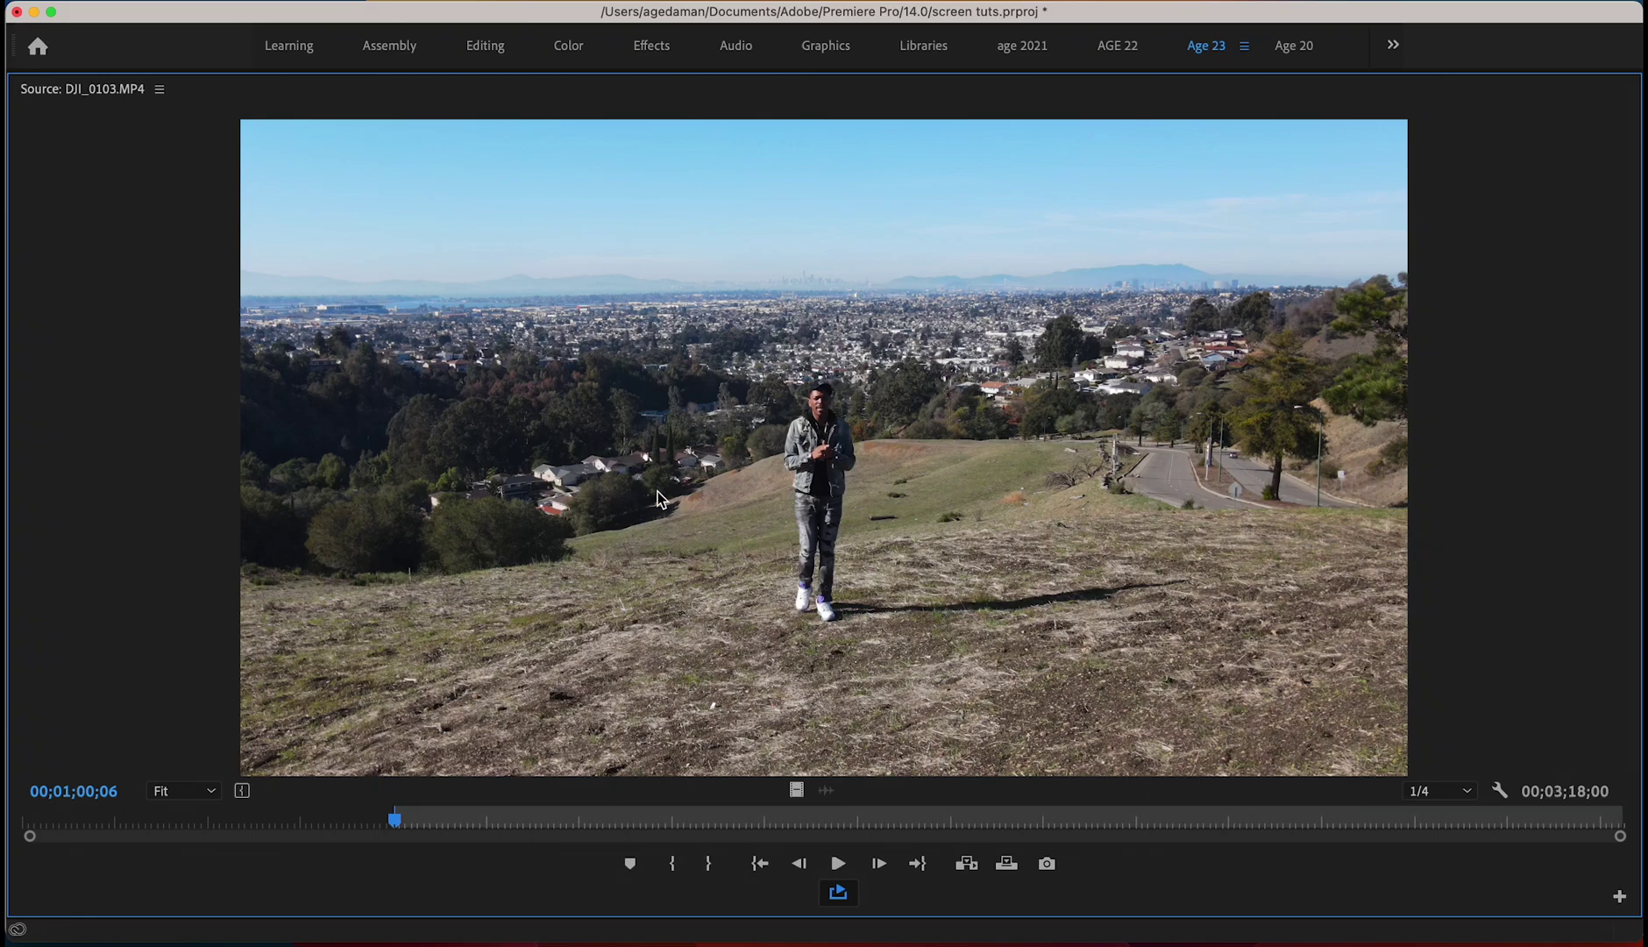
key(grave)
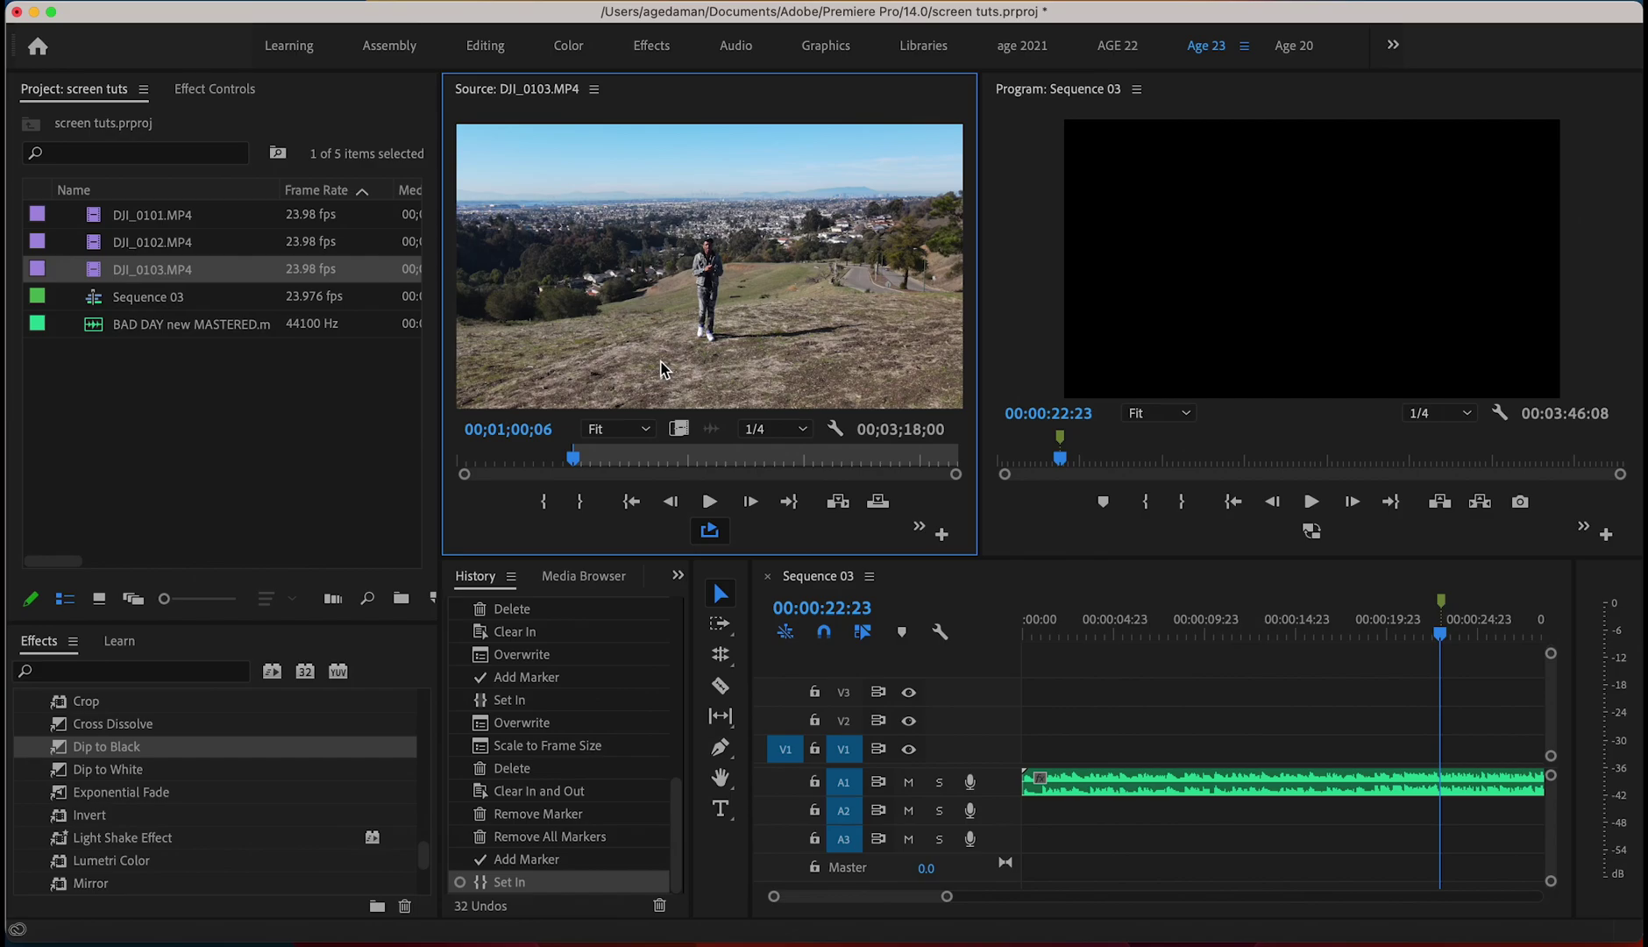
- Place only the video of DJI_0103.MP4 on track V2 at 00:00:22:23 and scale it to frame size
click(686, 433)
drag(688, 436, 1440, 727)
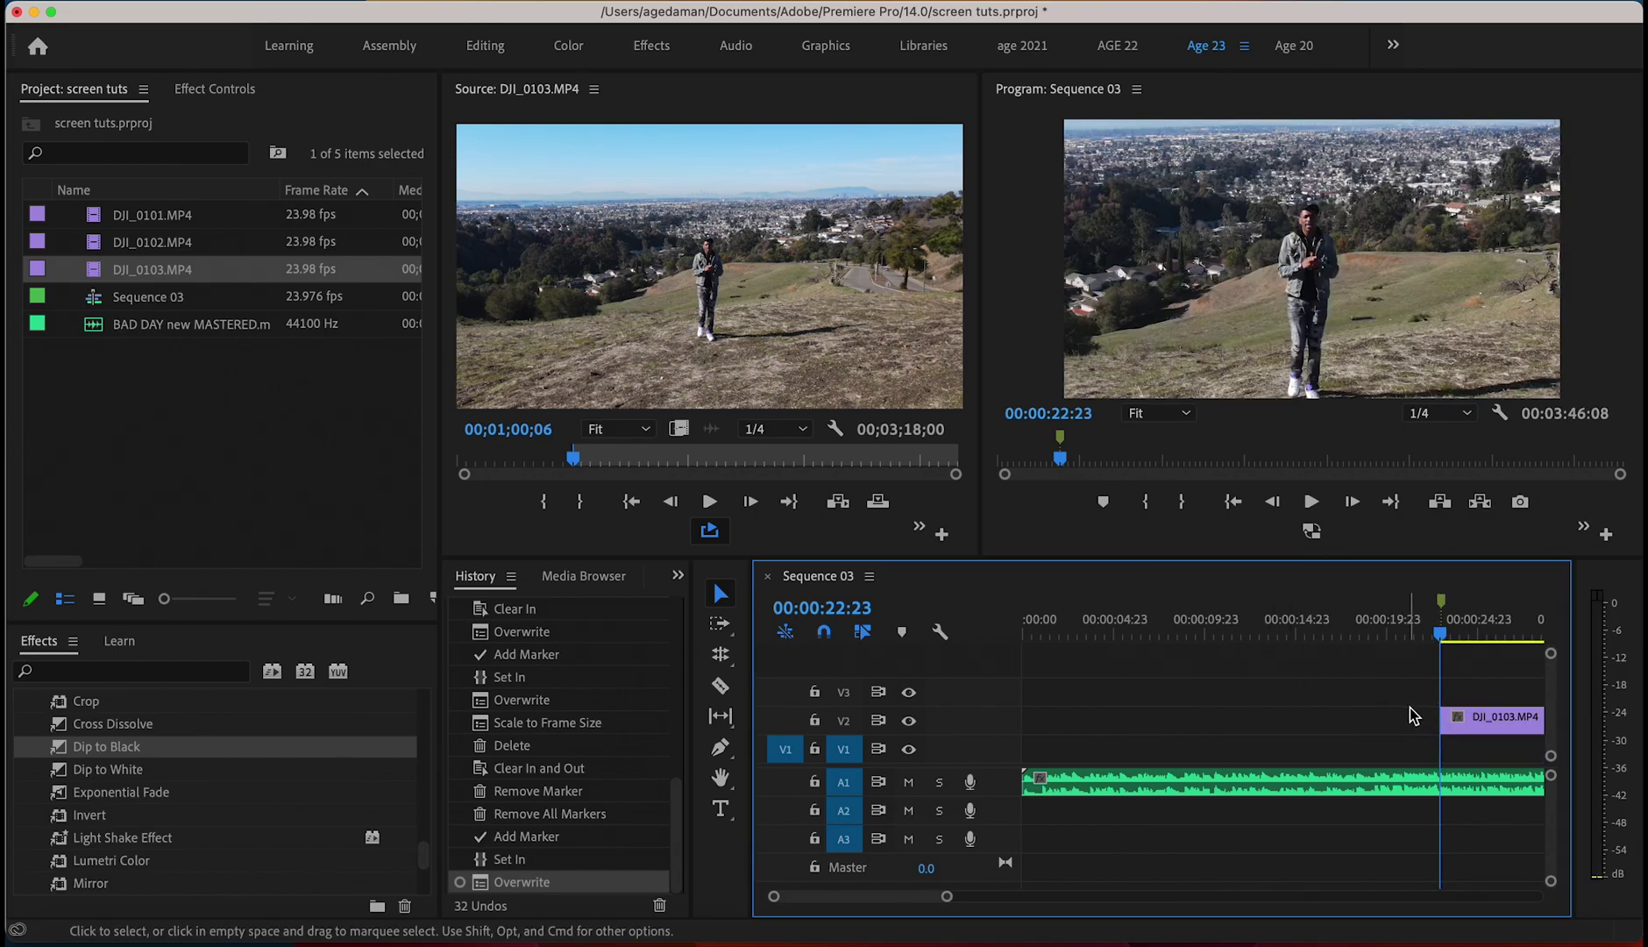
click(1470, 723)
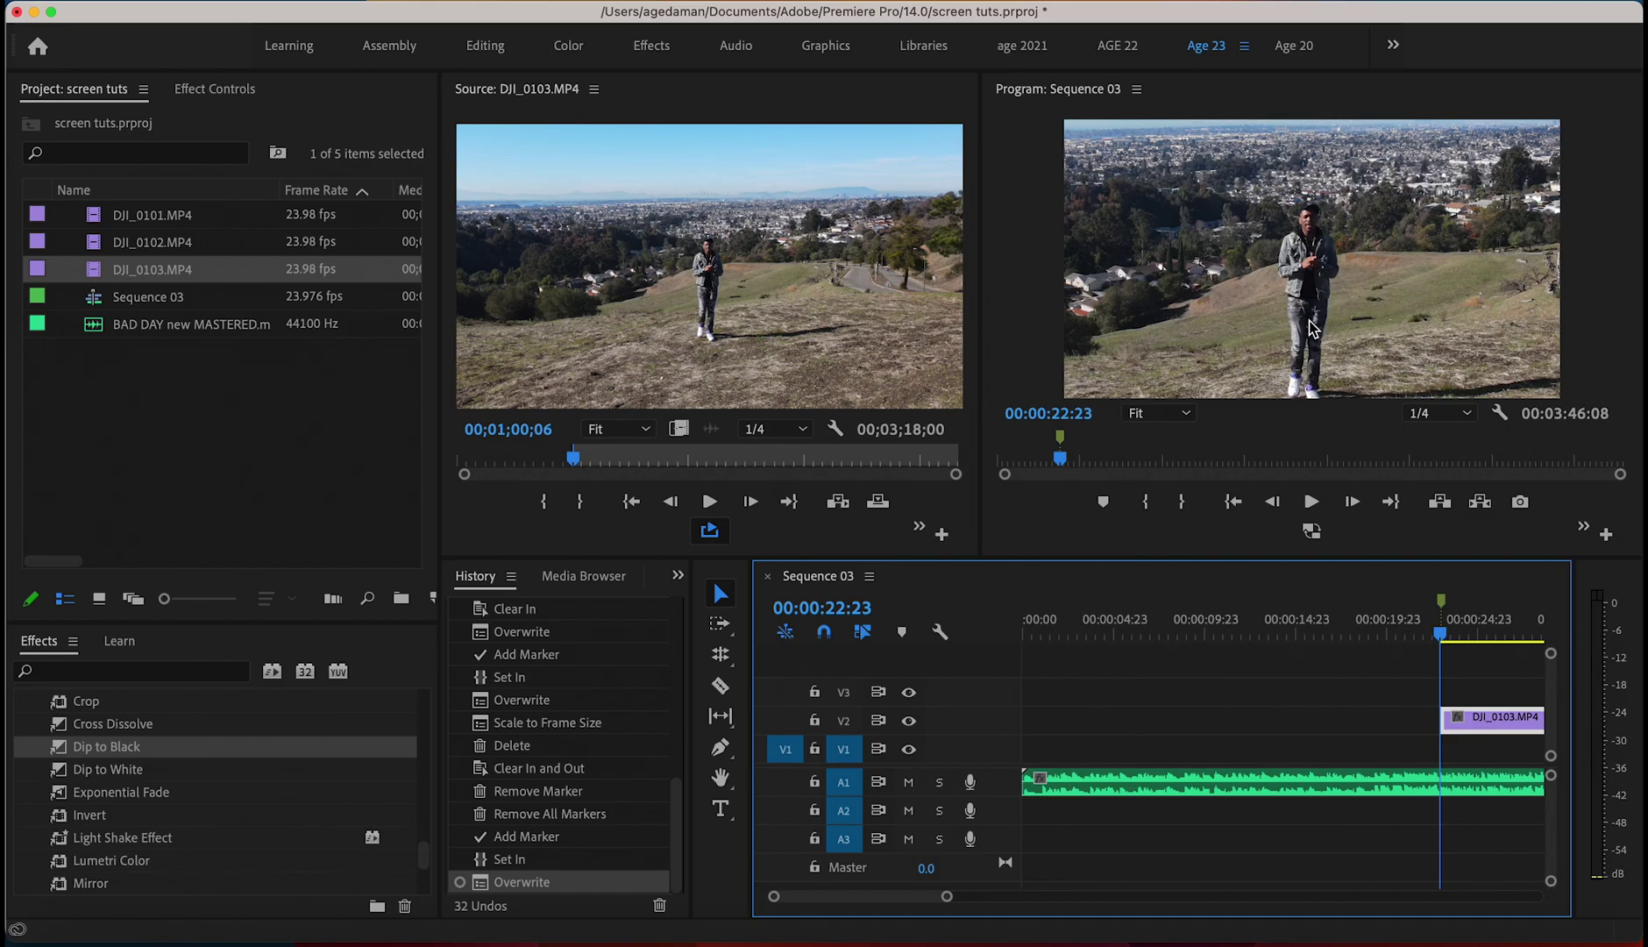
key(super+shift+f)
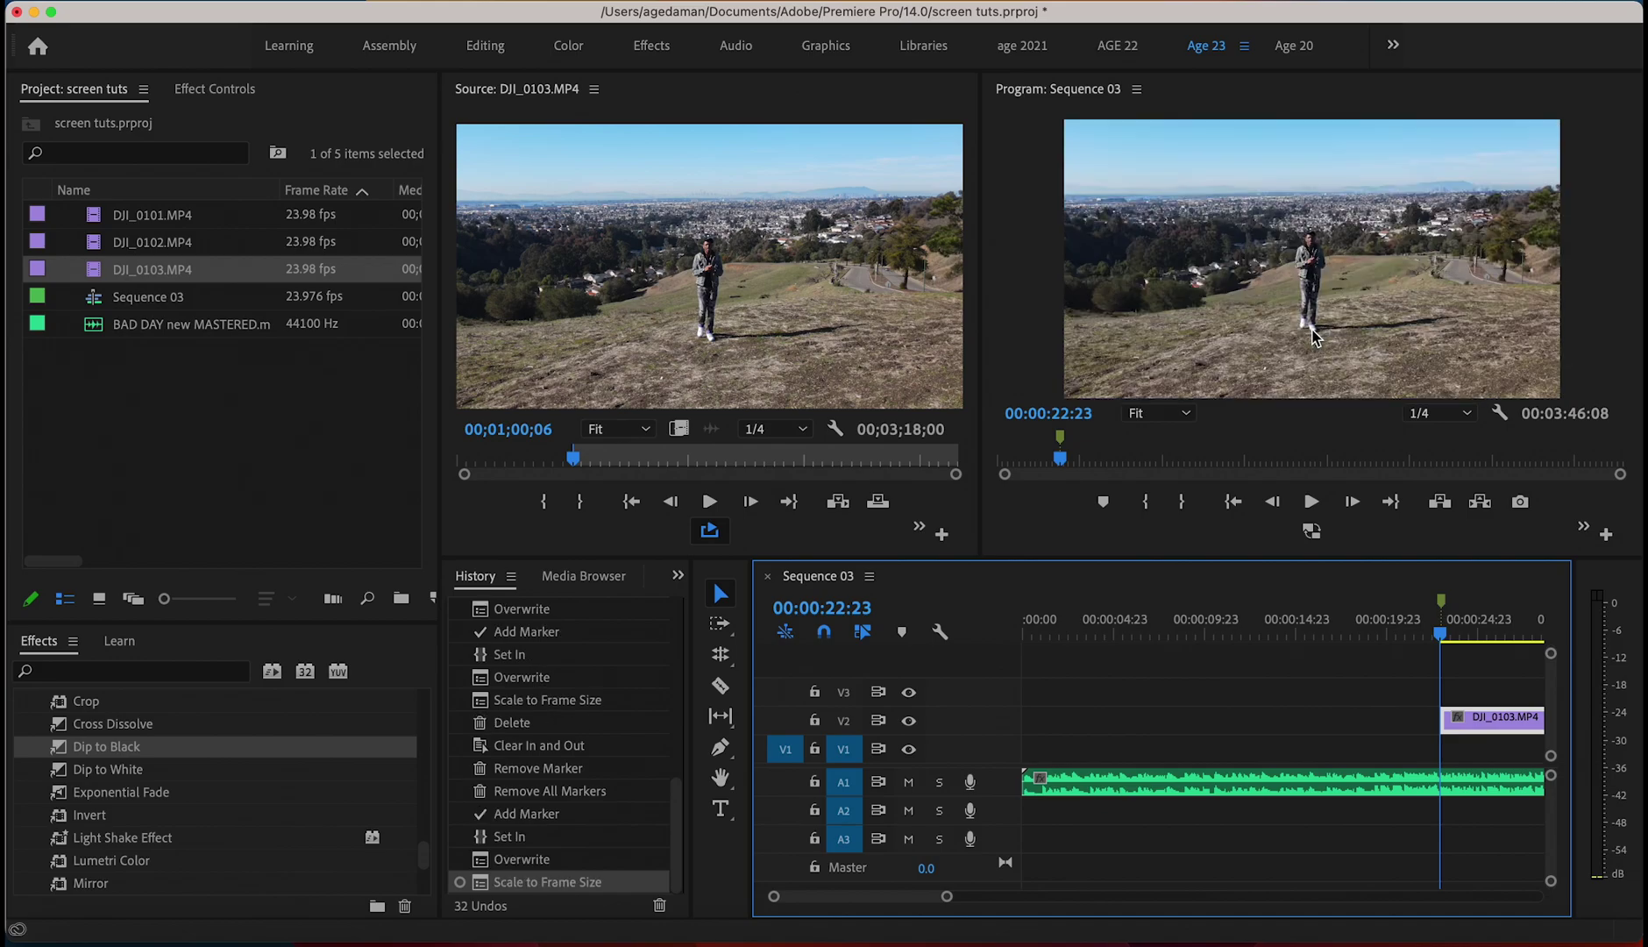
- Preview the placed clip in an enlarged program view and set the playback resolution to Full
click(1045, 349)
key(grave)
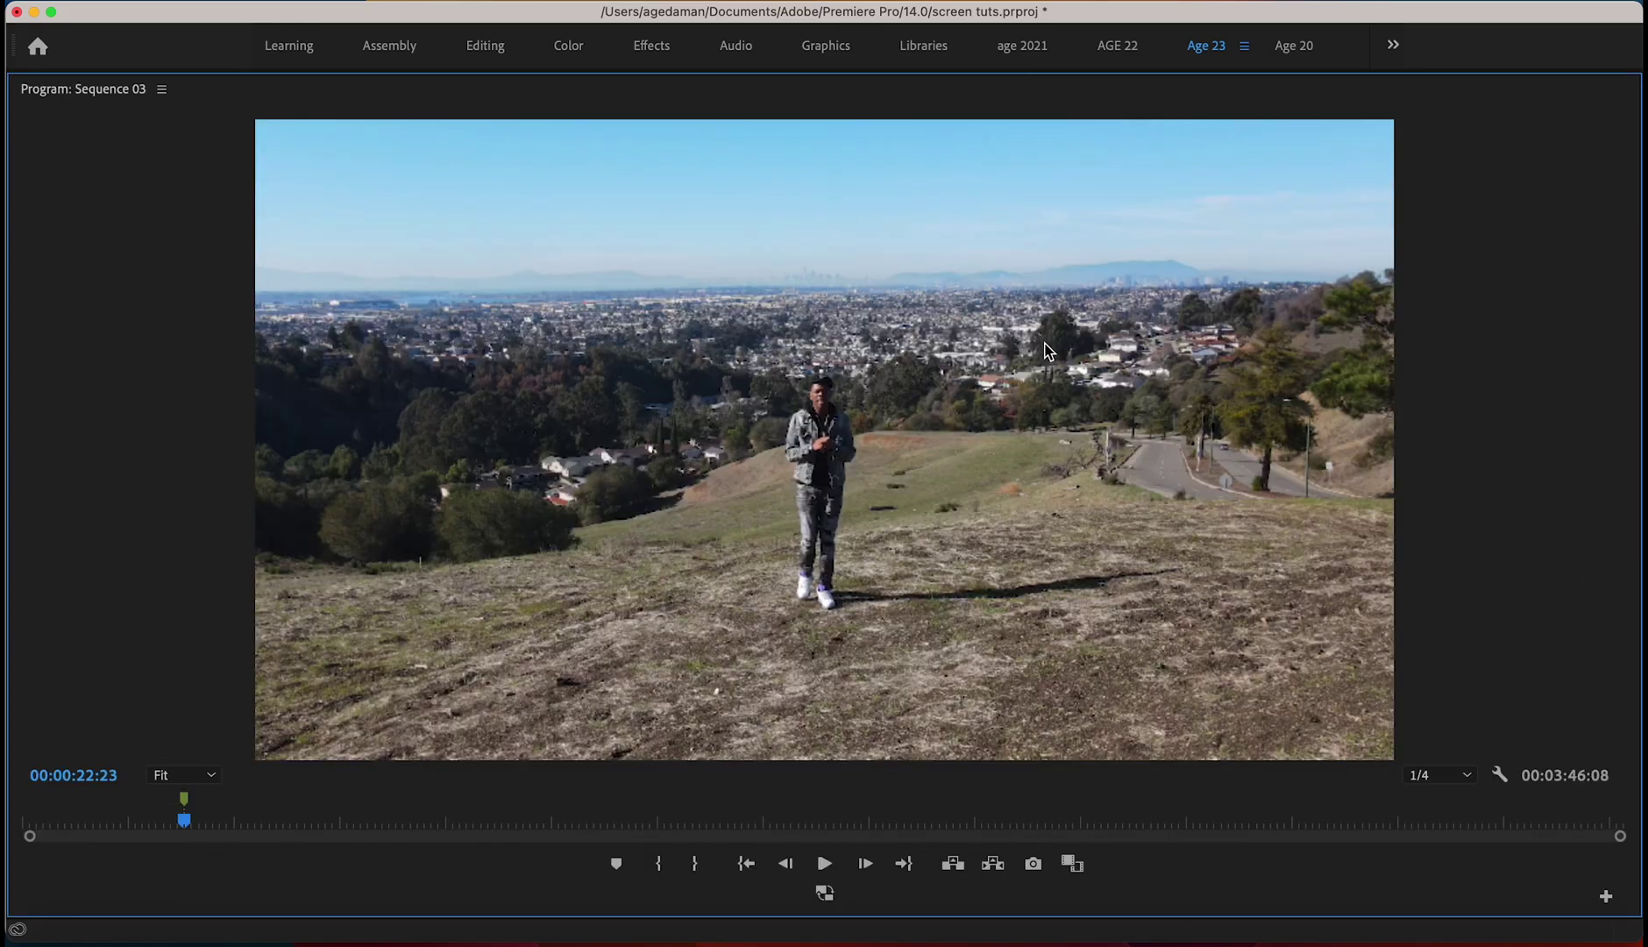
key(space)
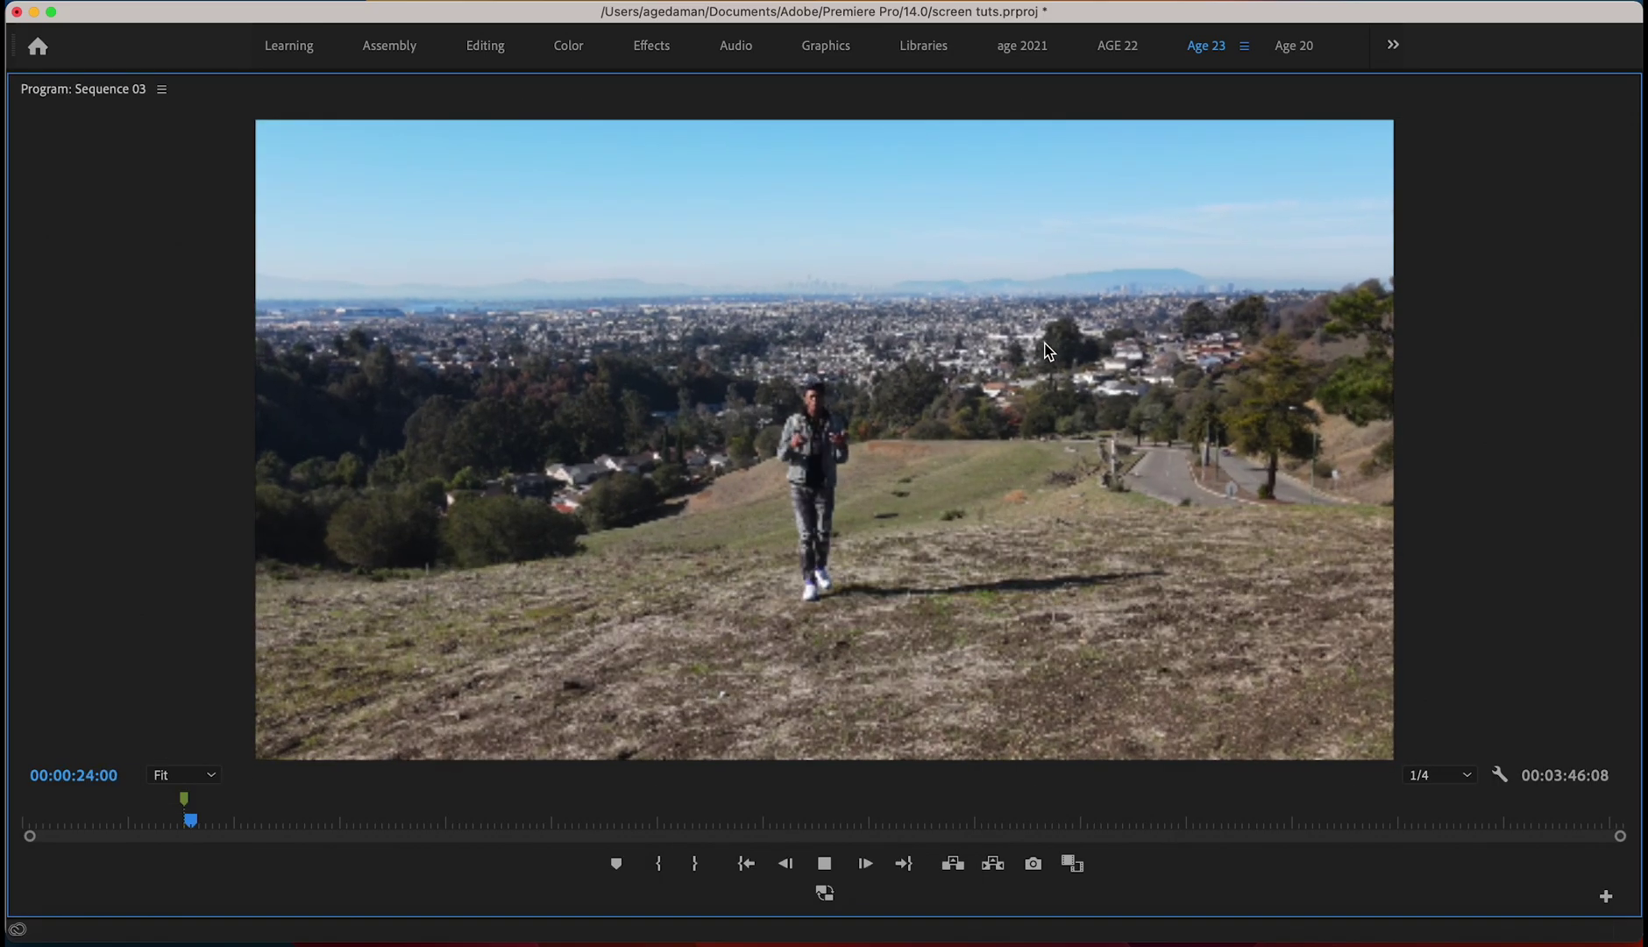
key(space)
click(1411, 776)
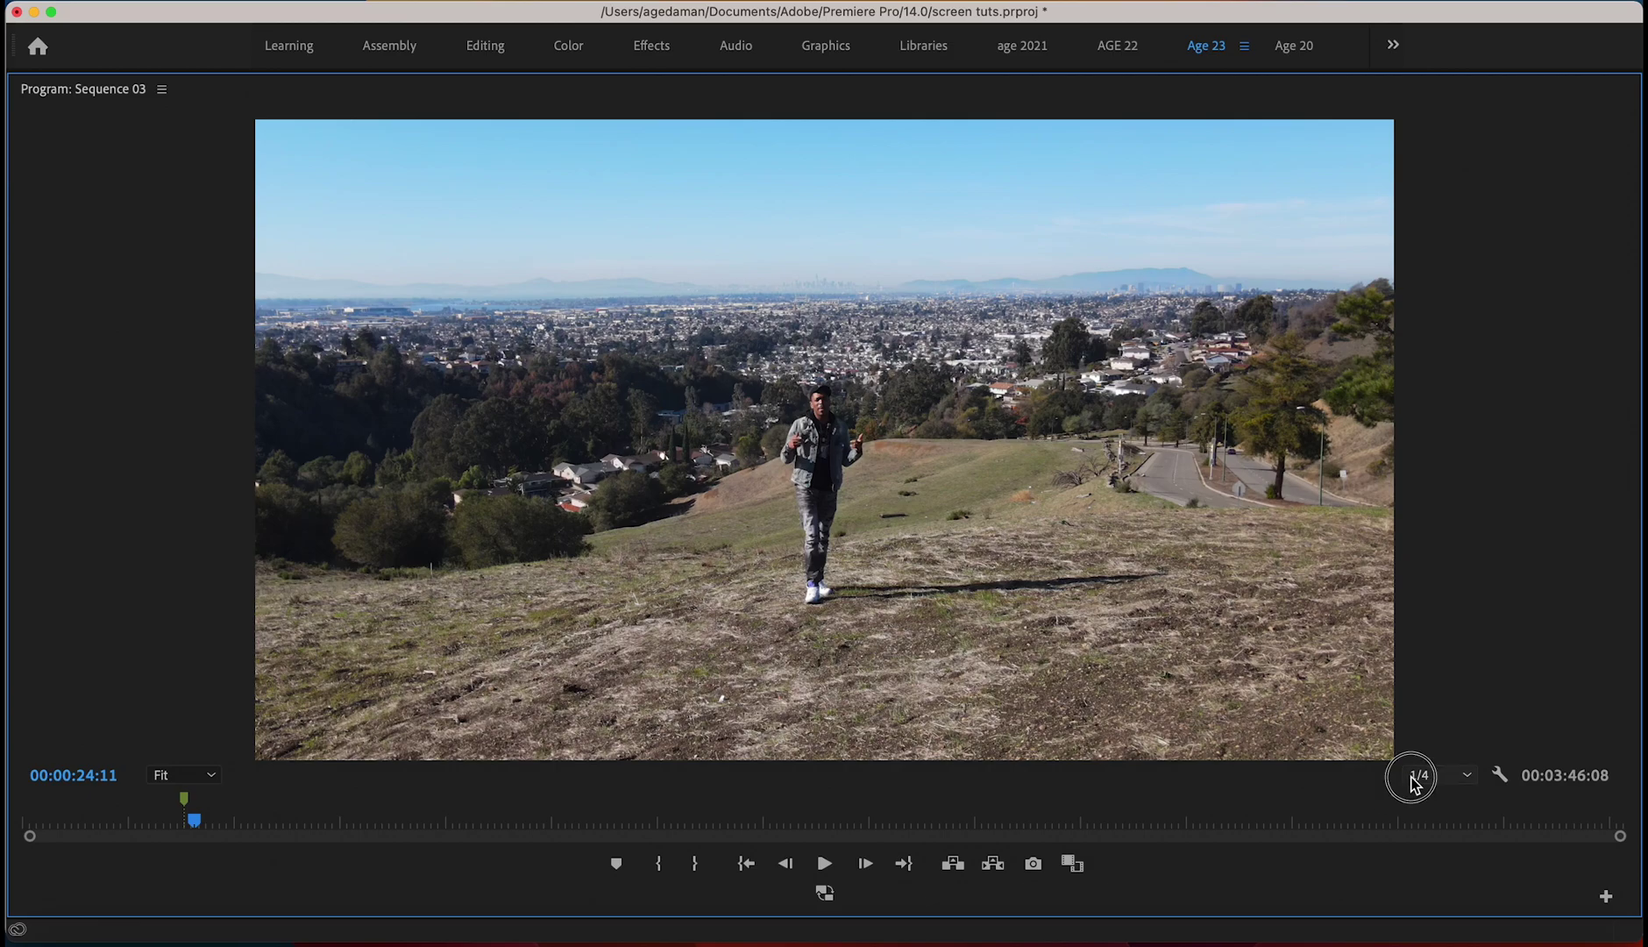
click(1430, 794)
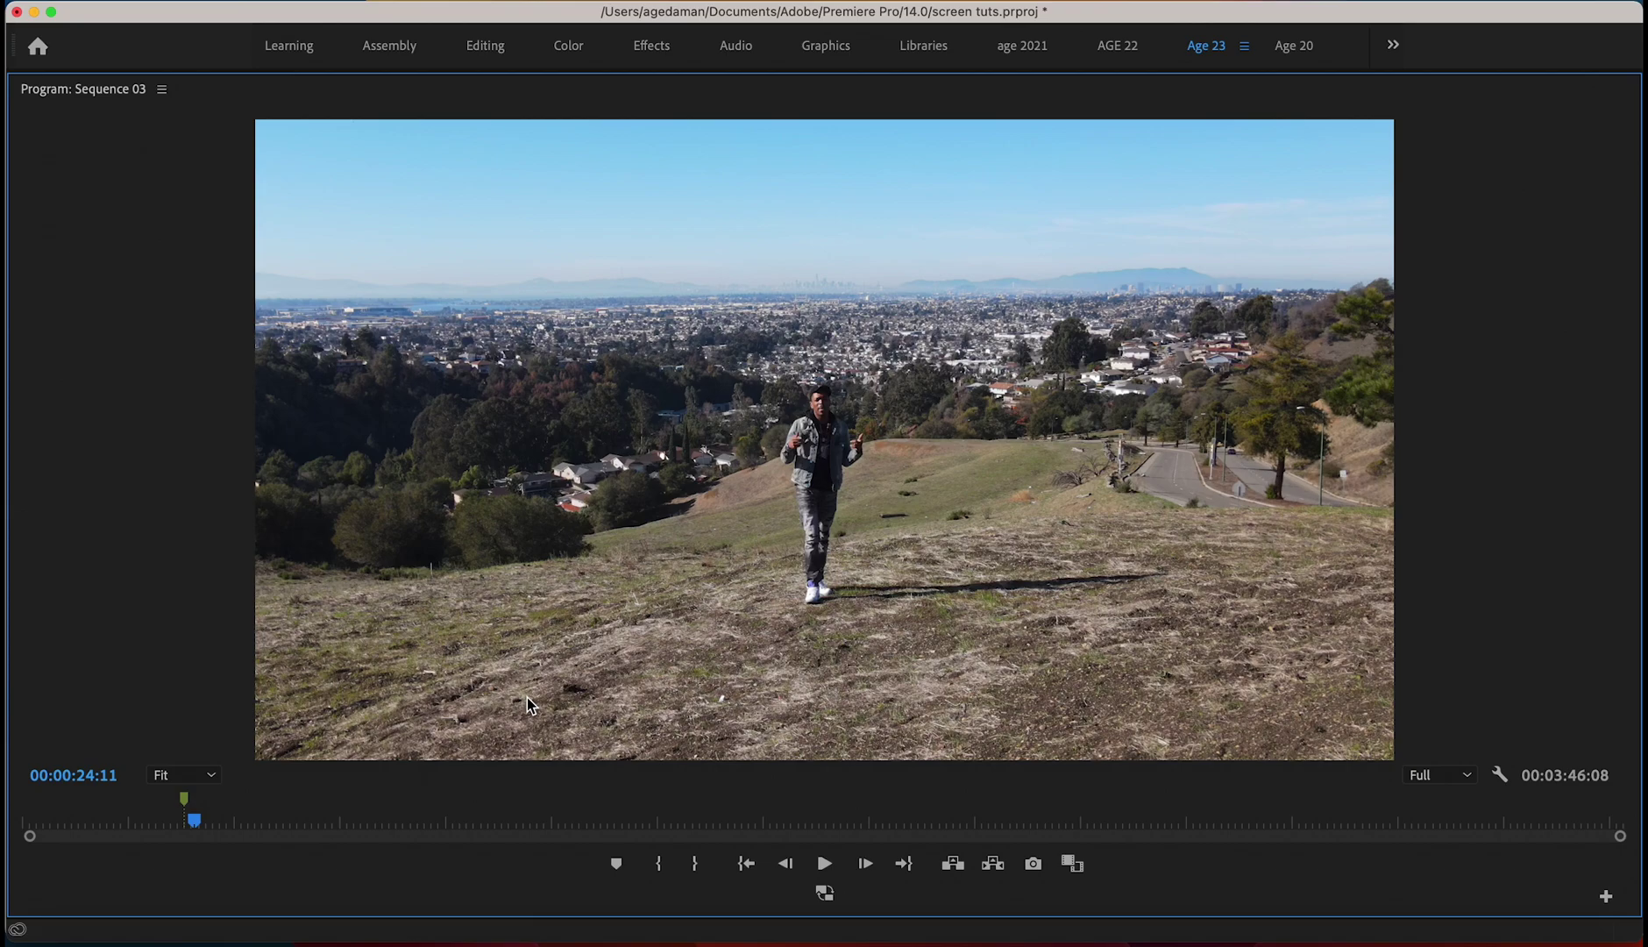
- Play the sequence on to about 00:00:33:15 to check the lip sync, then restore the normal panel layout
key(space)
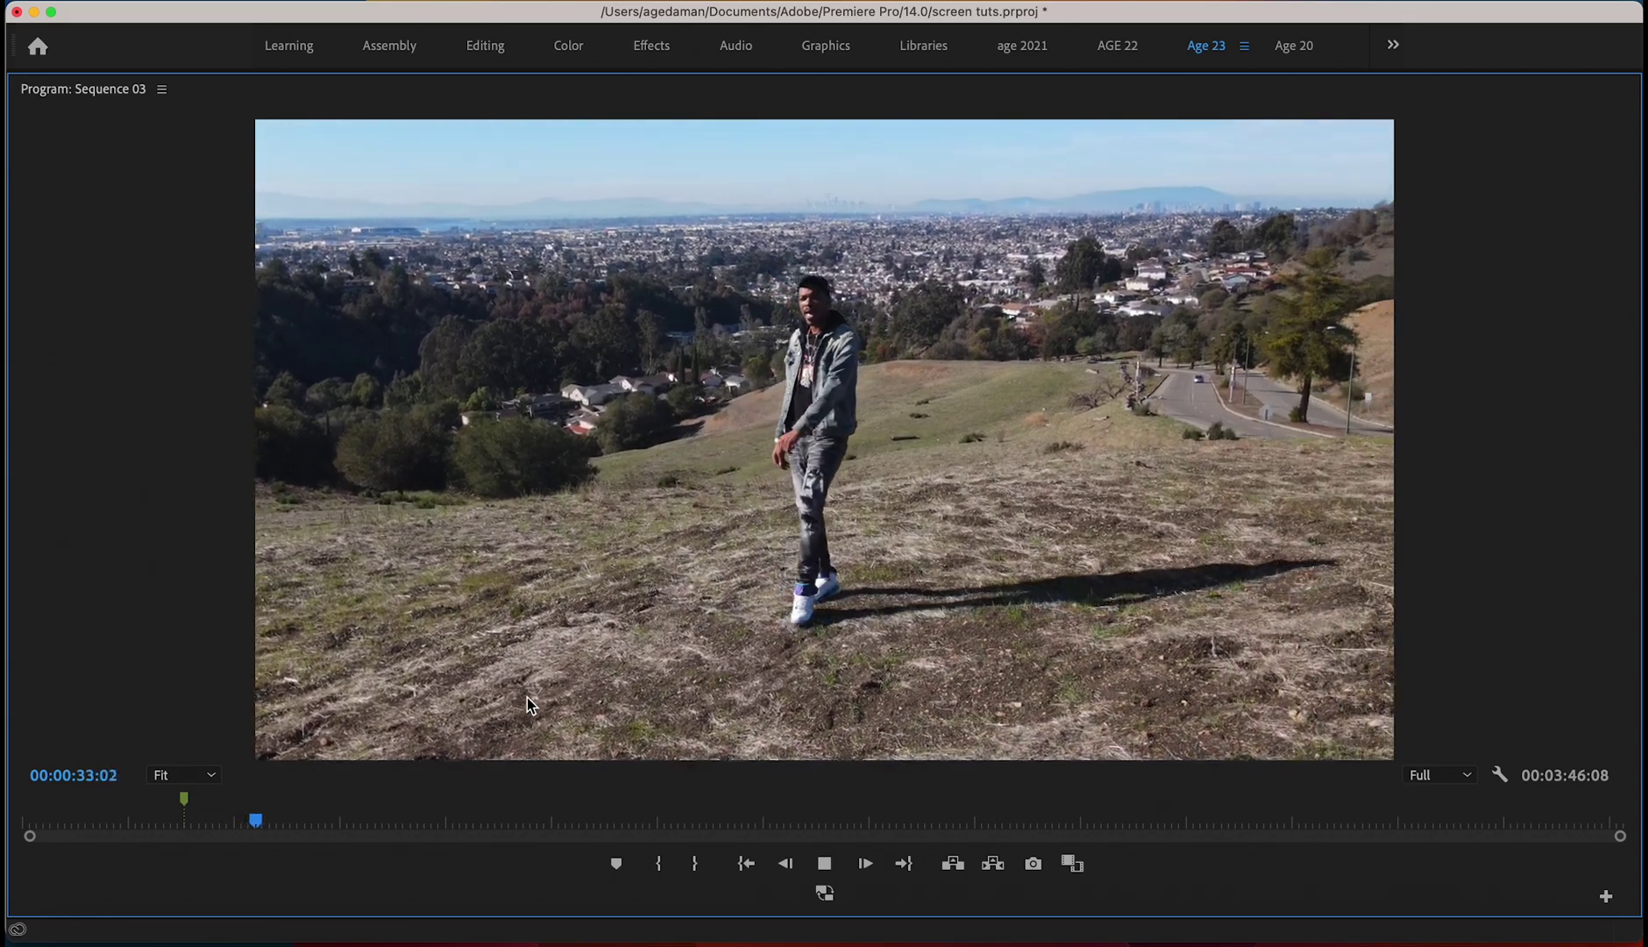
key(space)
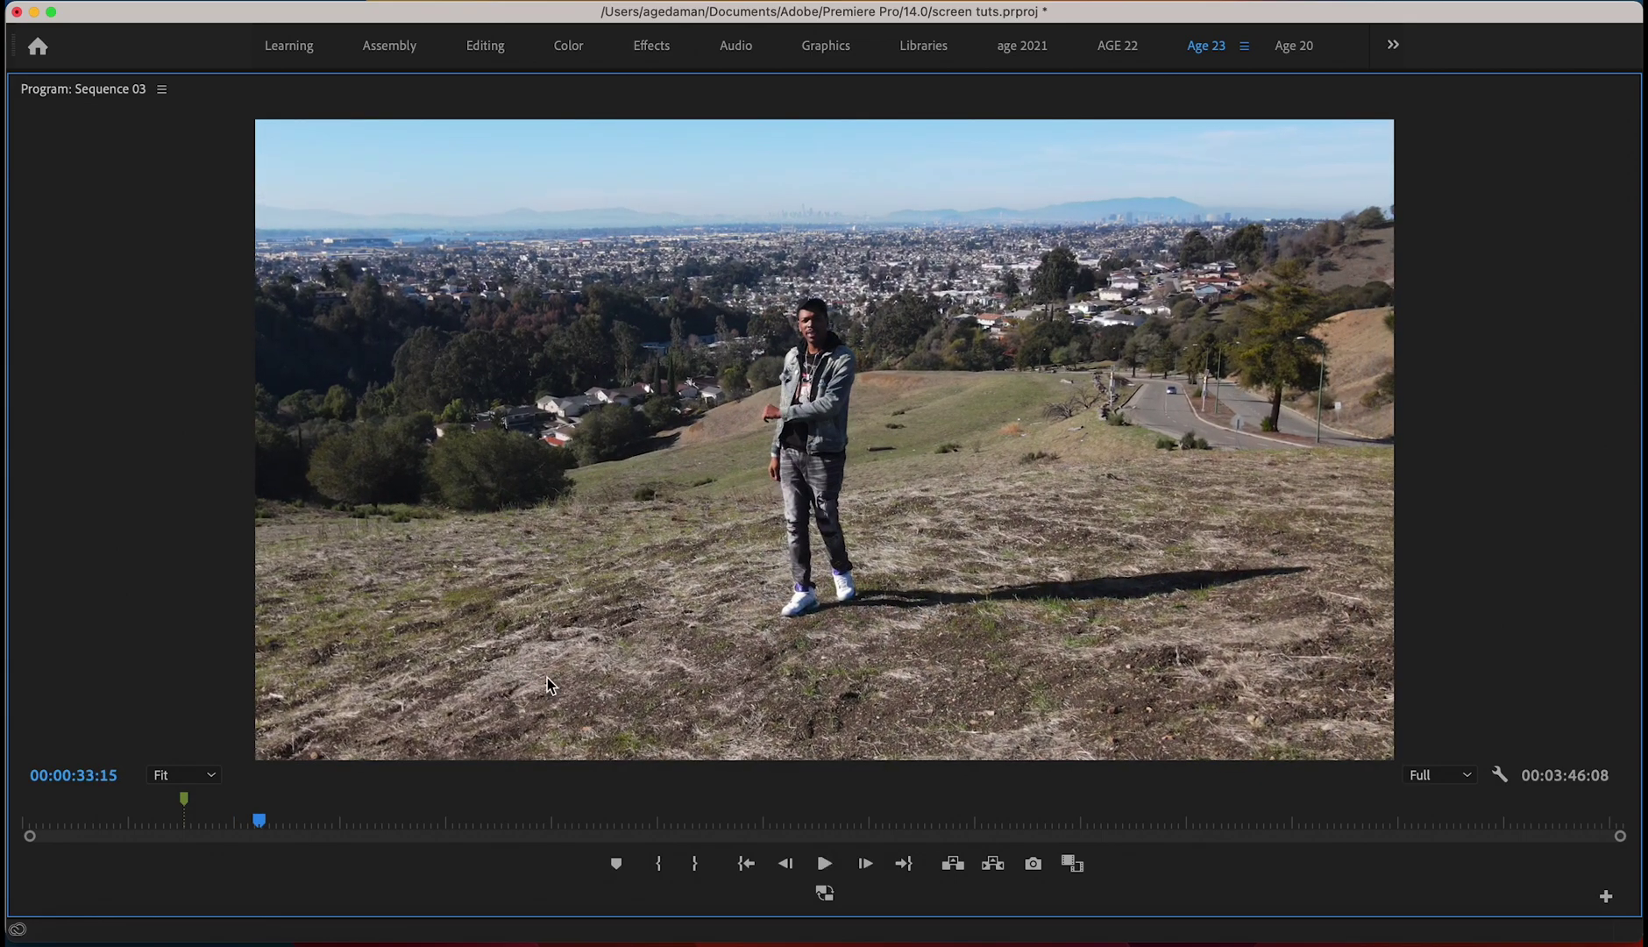
key(grave)
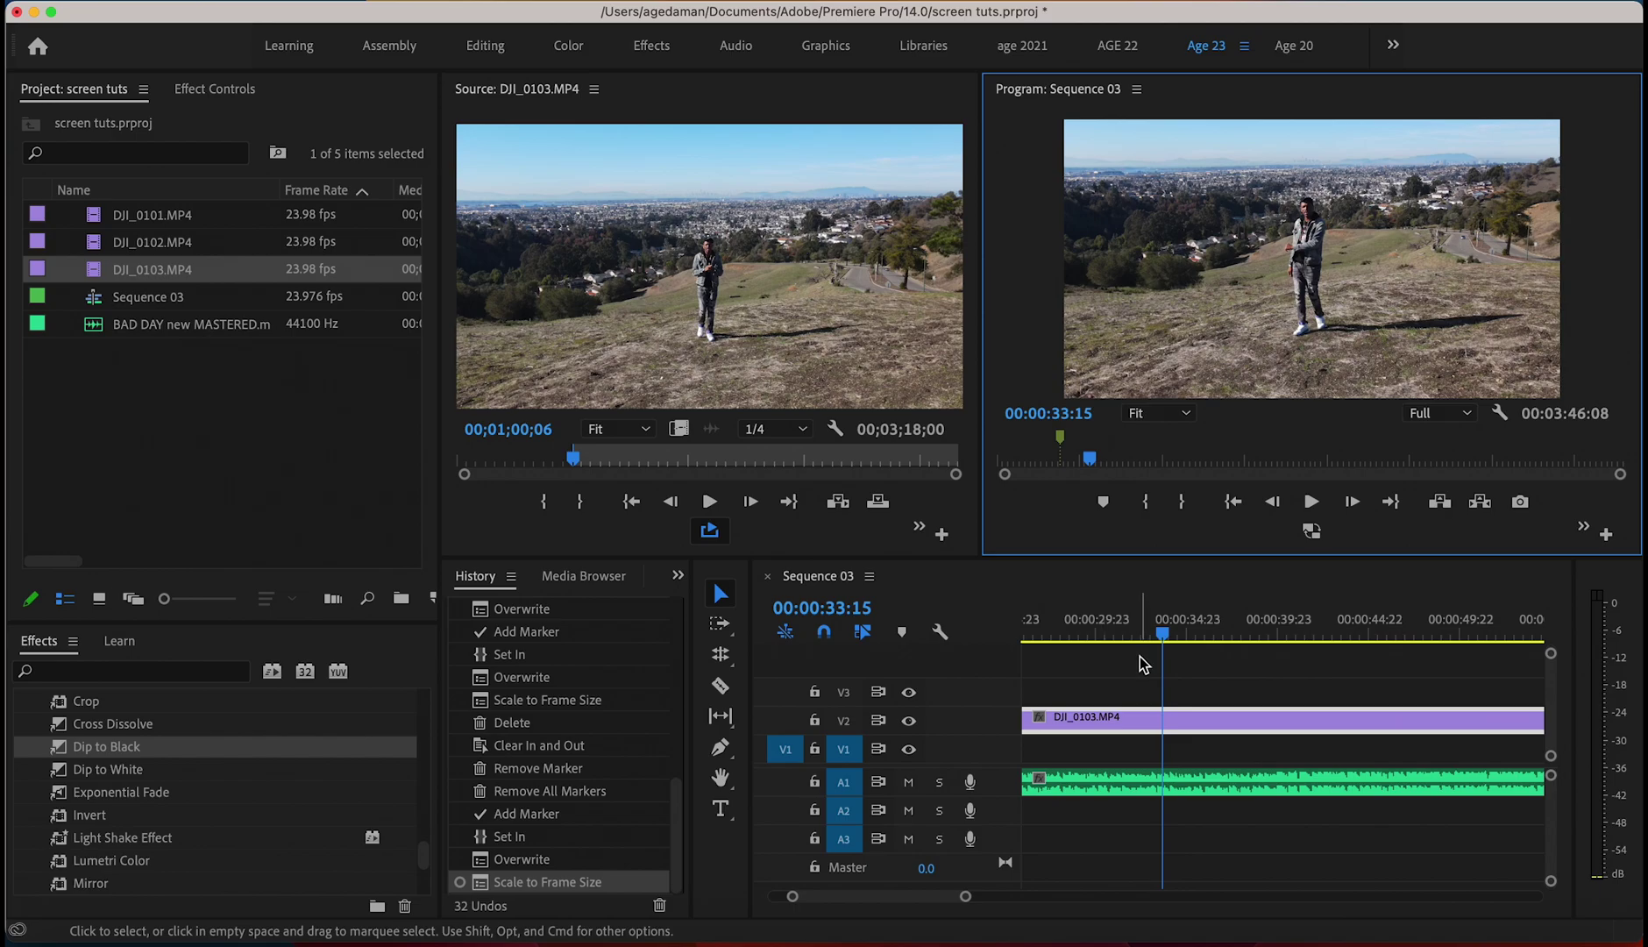
- Target track V2 and move the DJI_0103.MP4 clip two frames earlier, to start at 00:00:22:21
click(849, 721)
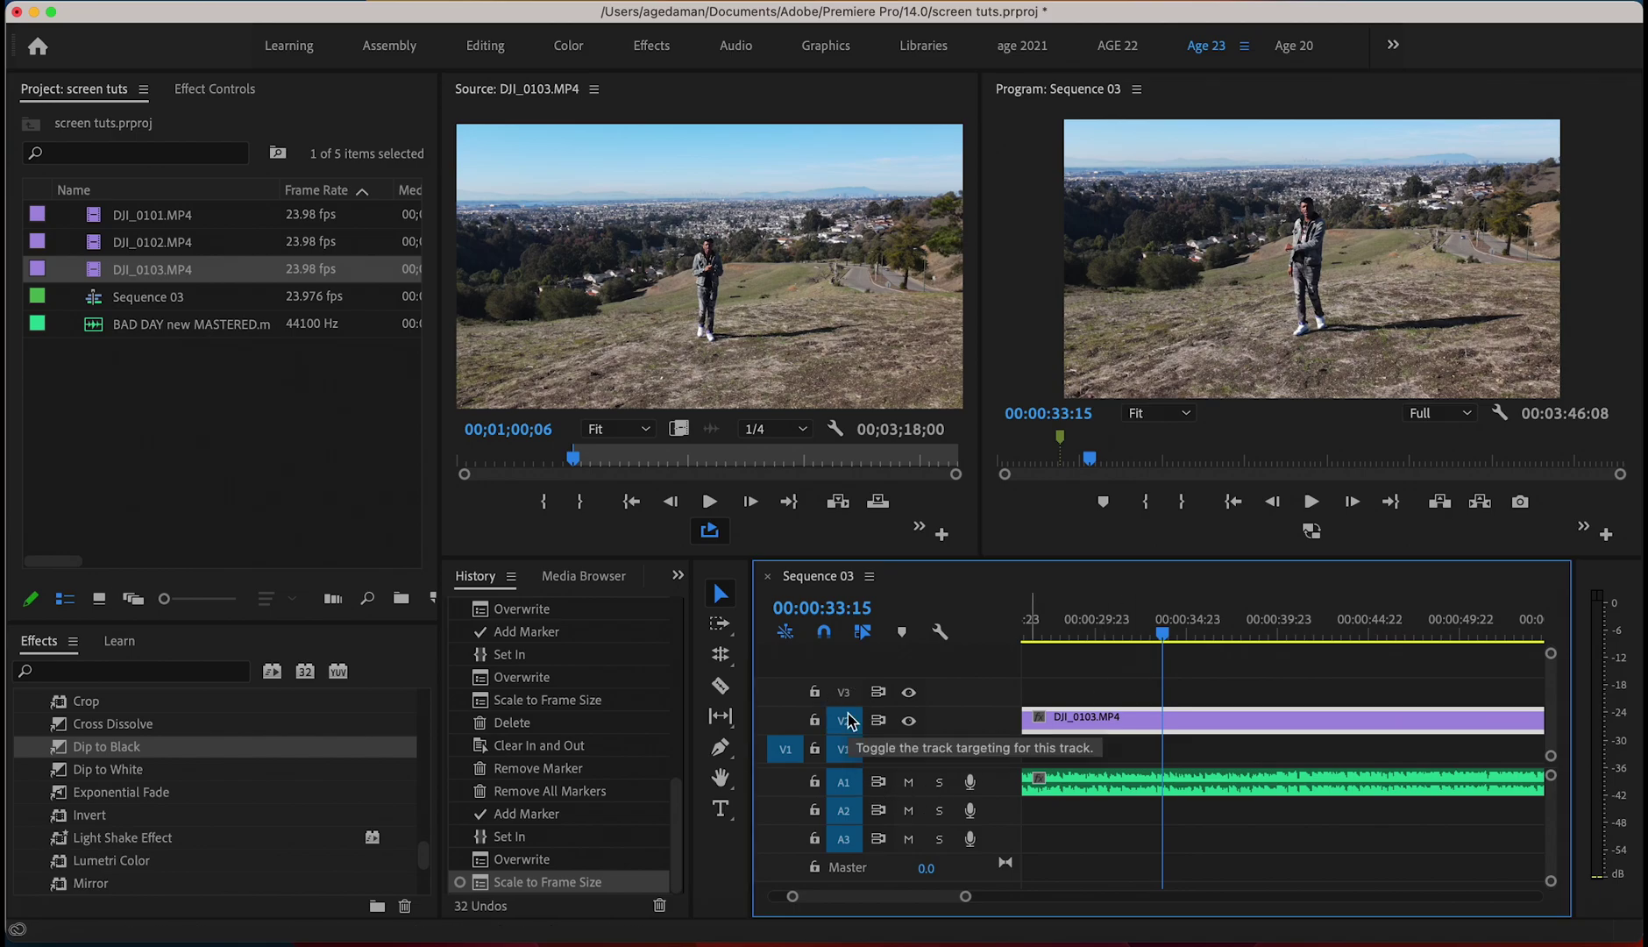
key(Up)
key(equal)
key(equal)
key(equal)
key(equal)
key(equal)
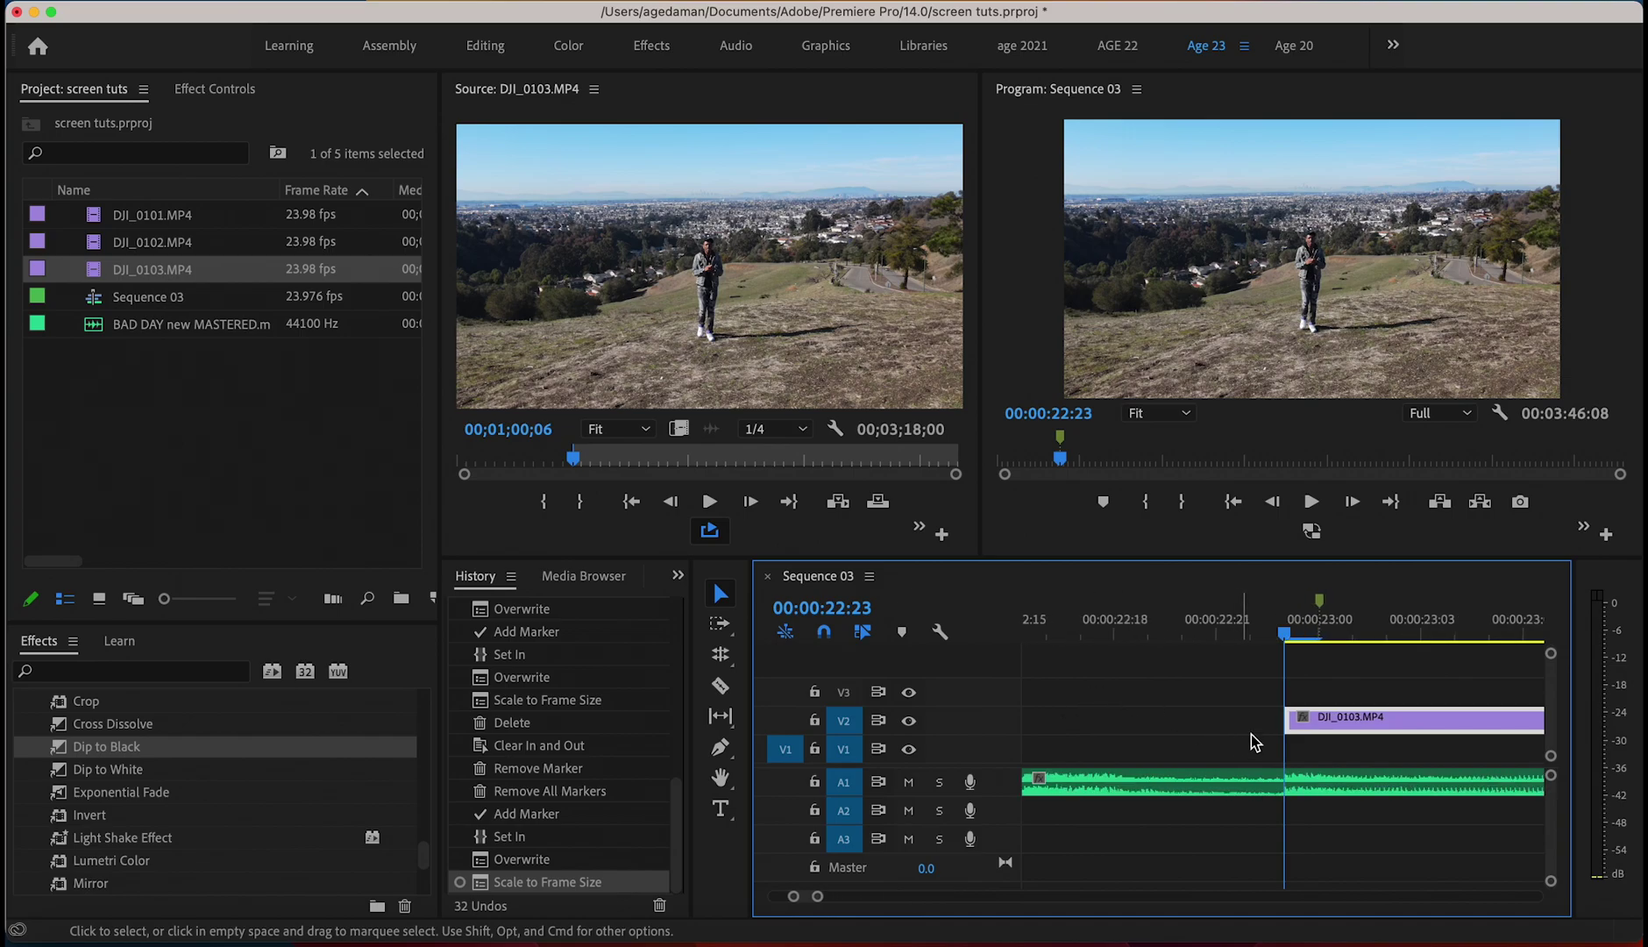
click(1315, 723)
drag(1315, 723, 1249, 721)
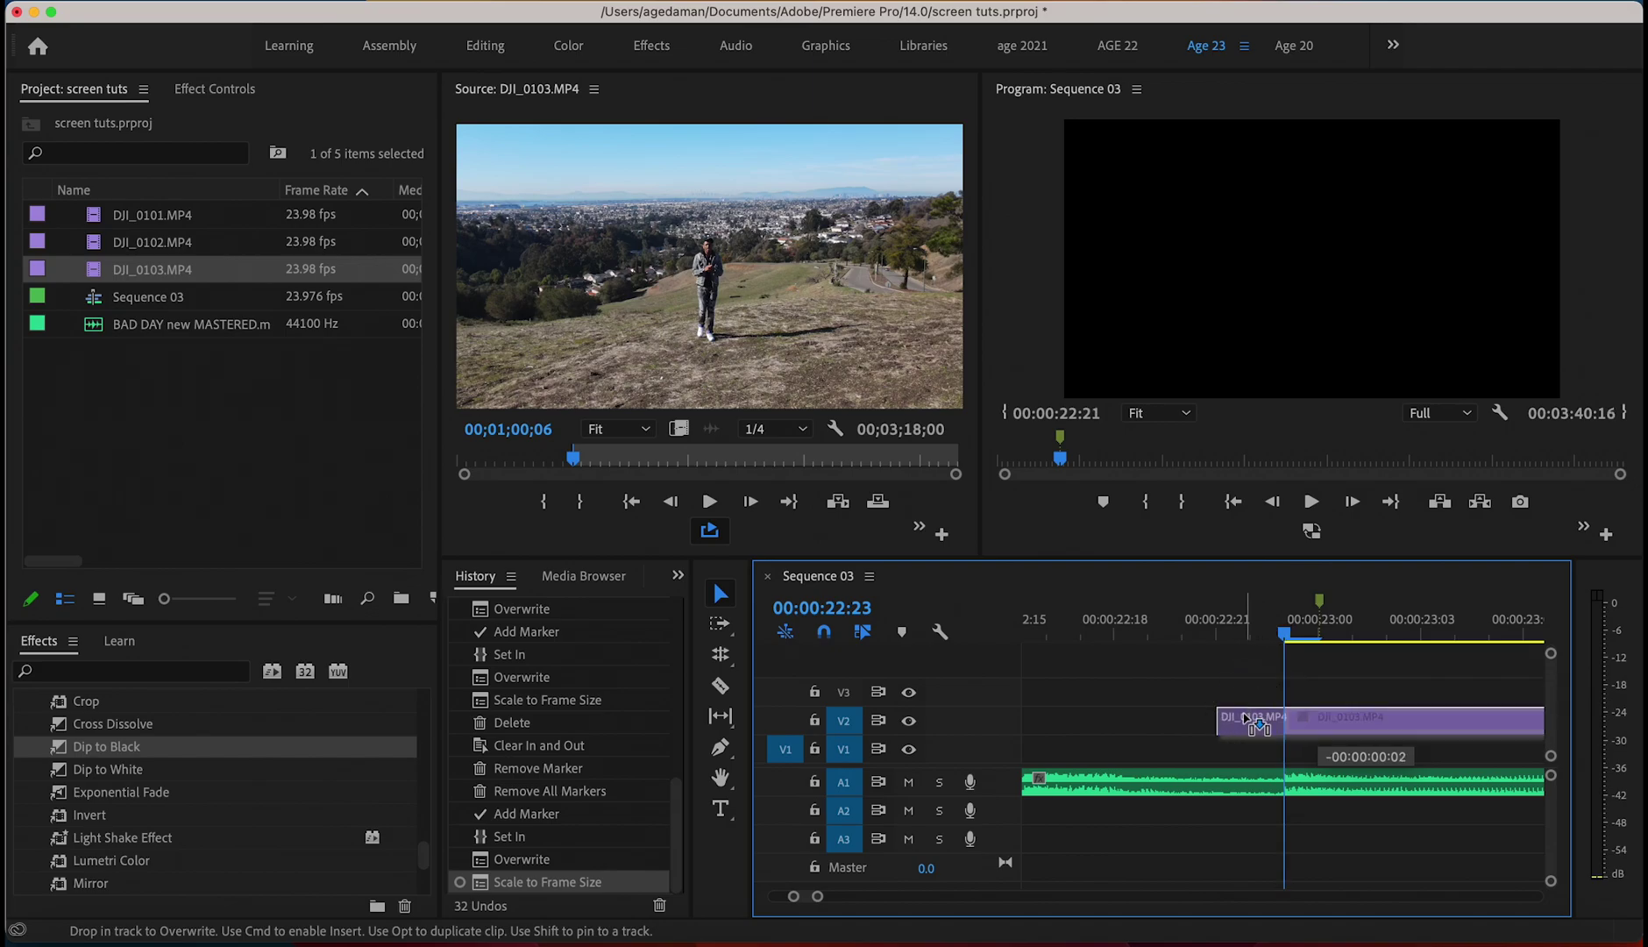
drag(1245, 717, 1243, 715)
- Play the enlarged sequence from 00:00:22:21 to check the shifted clip's sync with the song
click(1220, 626)
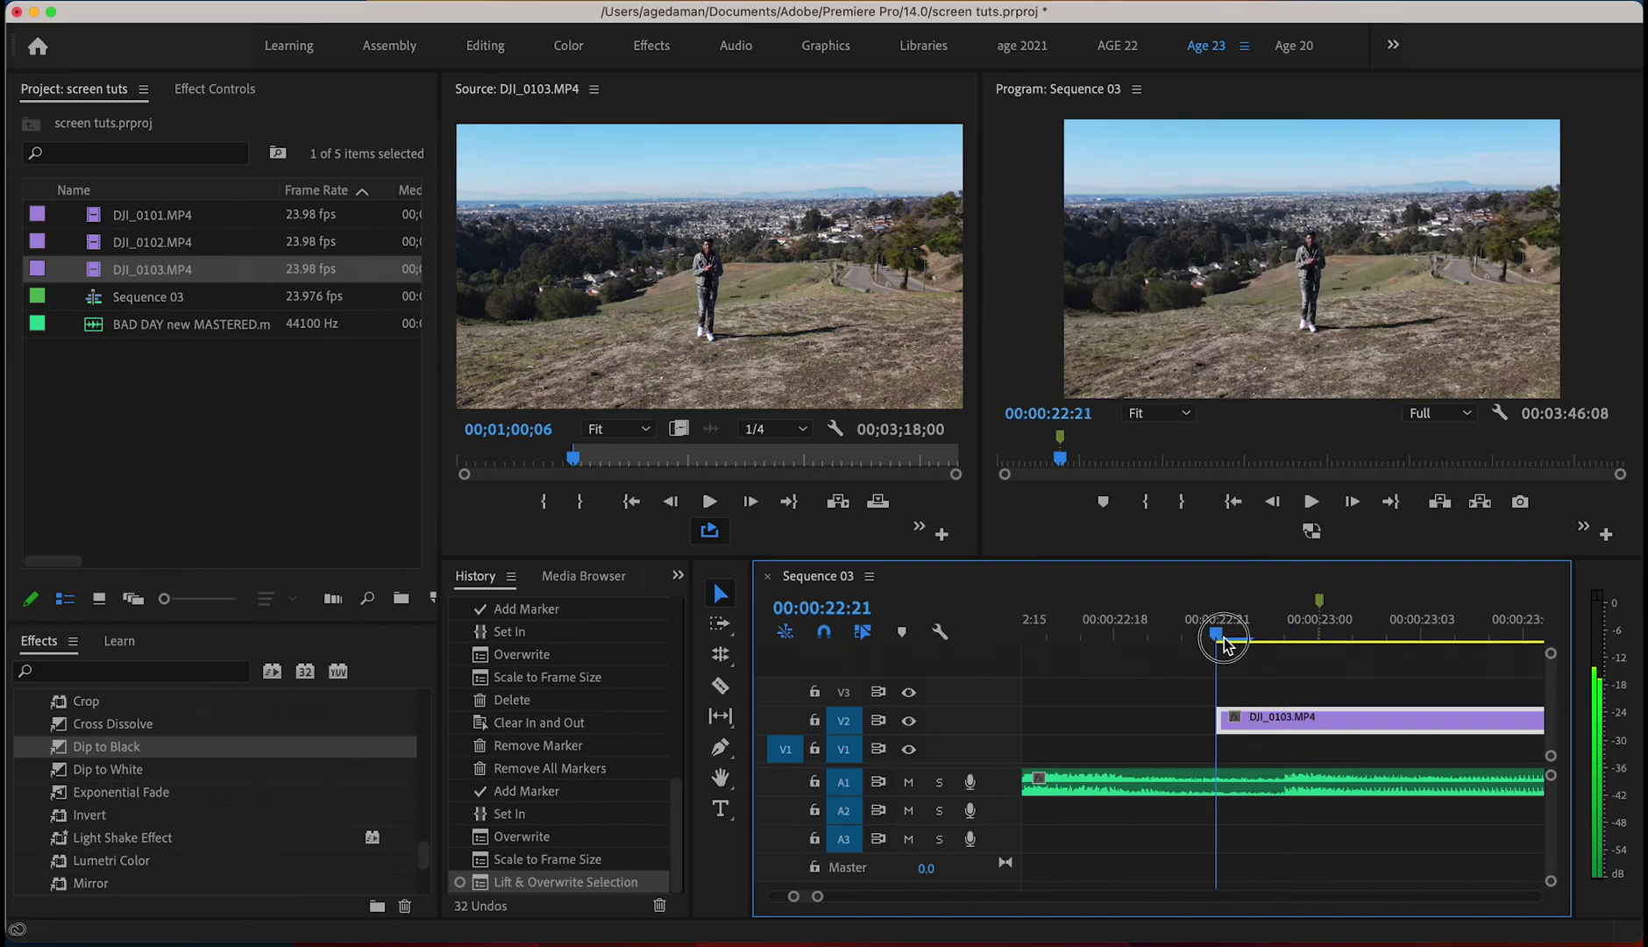
click(1046, 352)
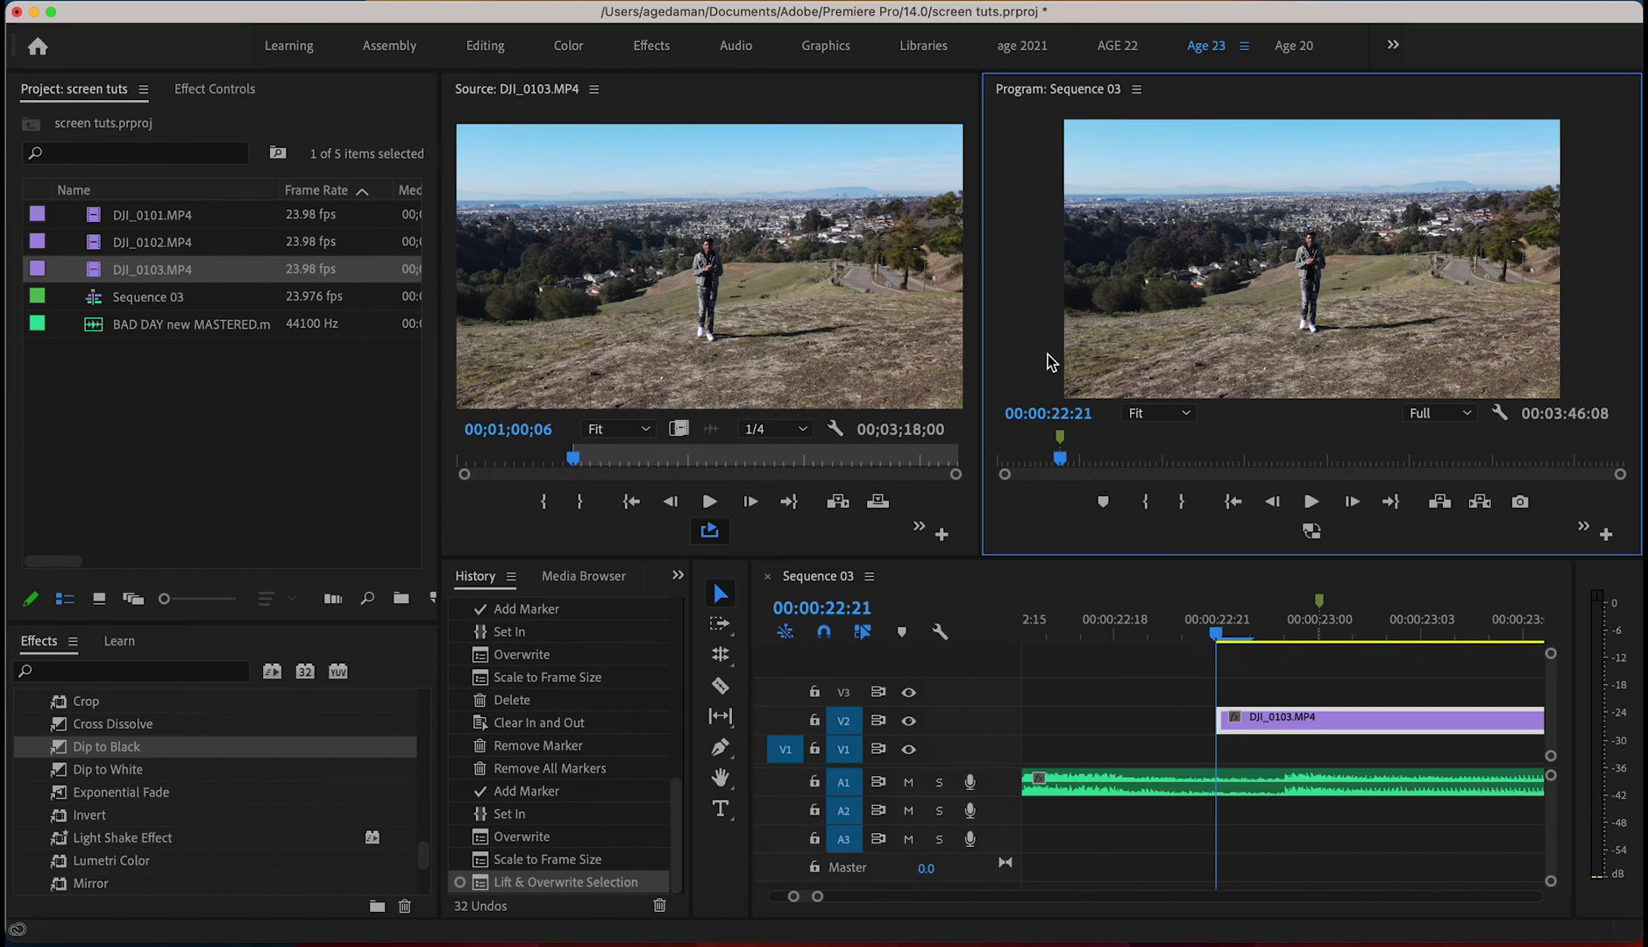
key(grave)
key(space)
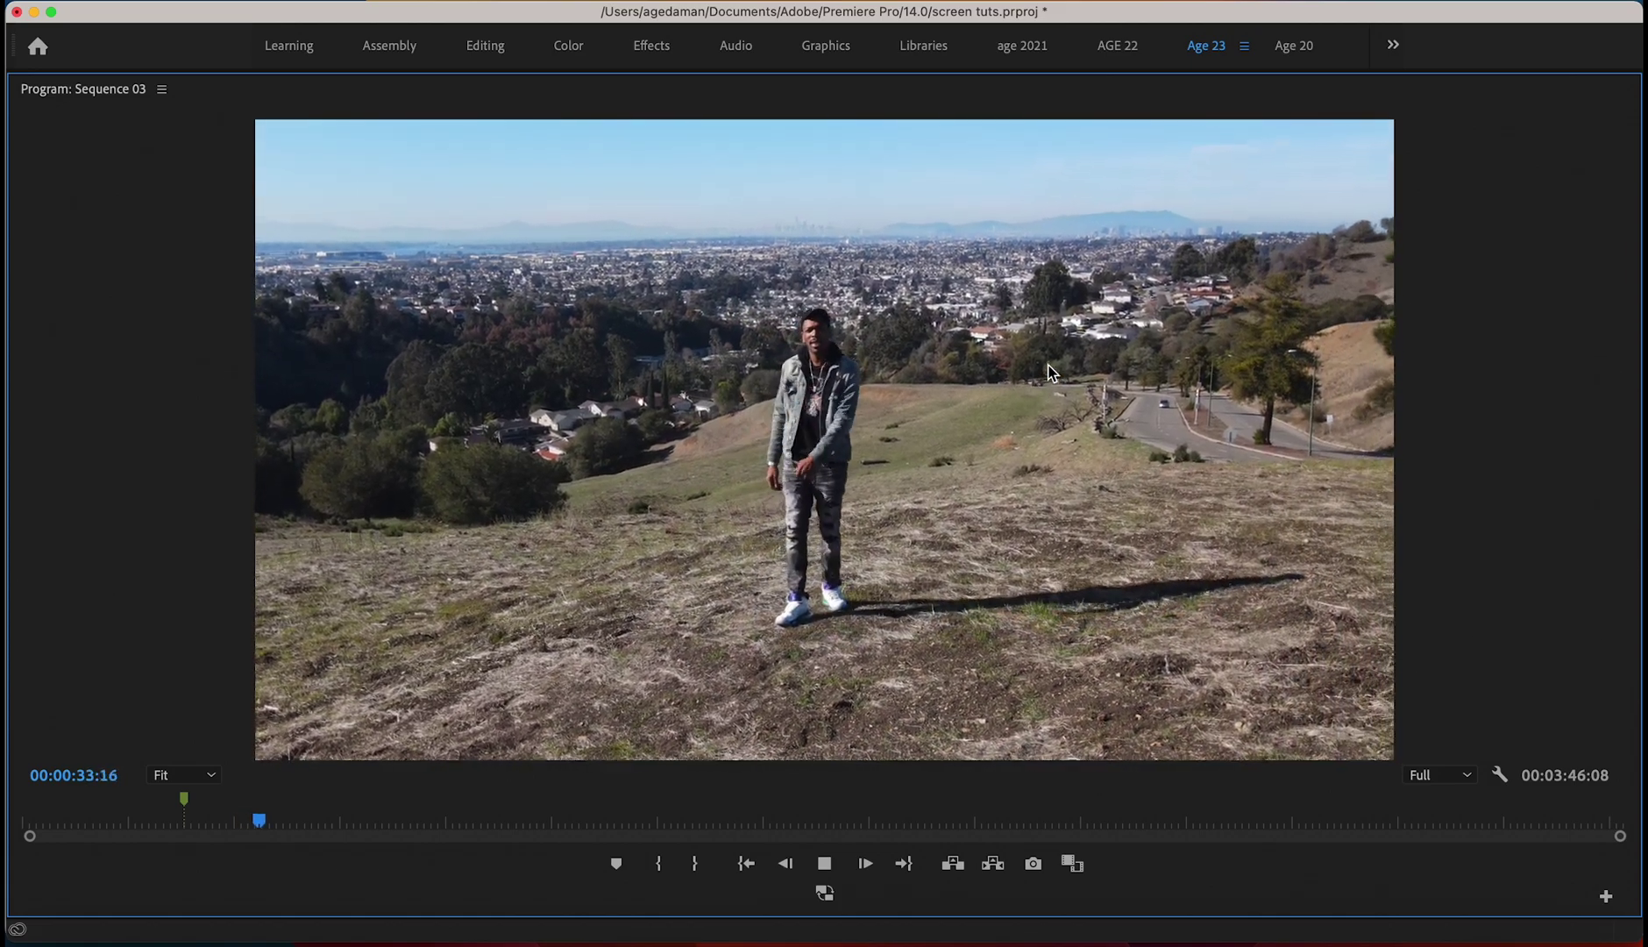
key(space)
key(grave)
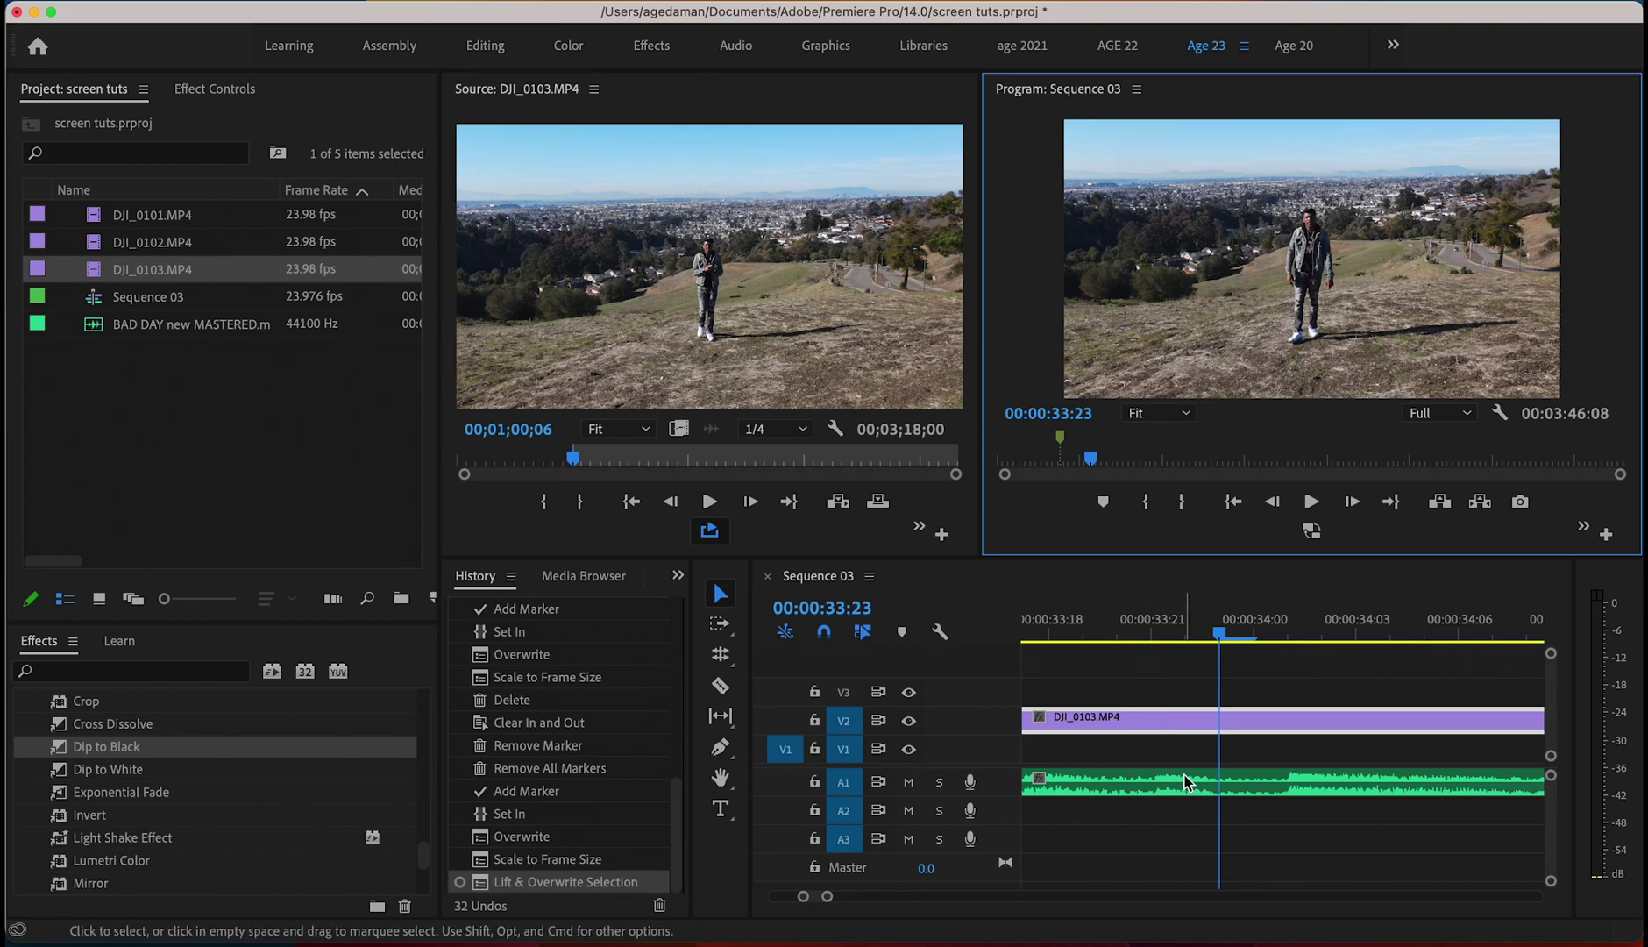
- Move the DJI_0103.MP4 clip on V2 to start at 00:00:23:02 and place the playhead at its start
key(Up)
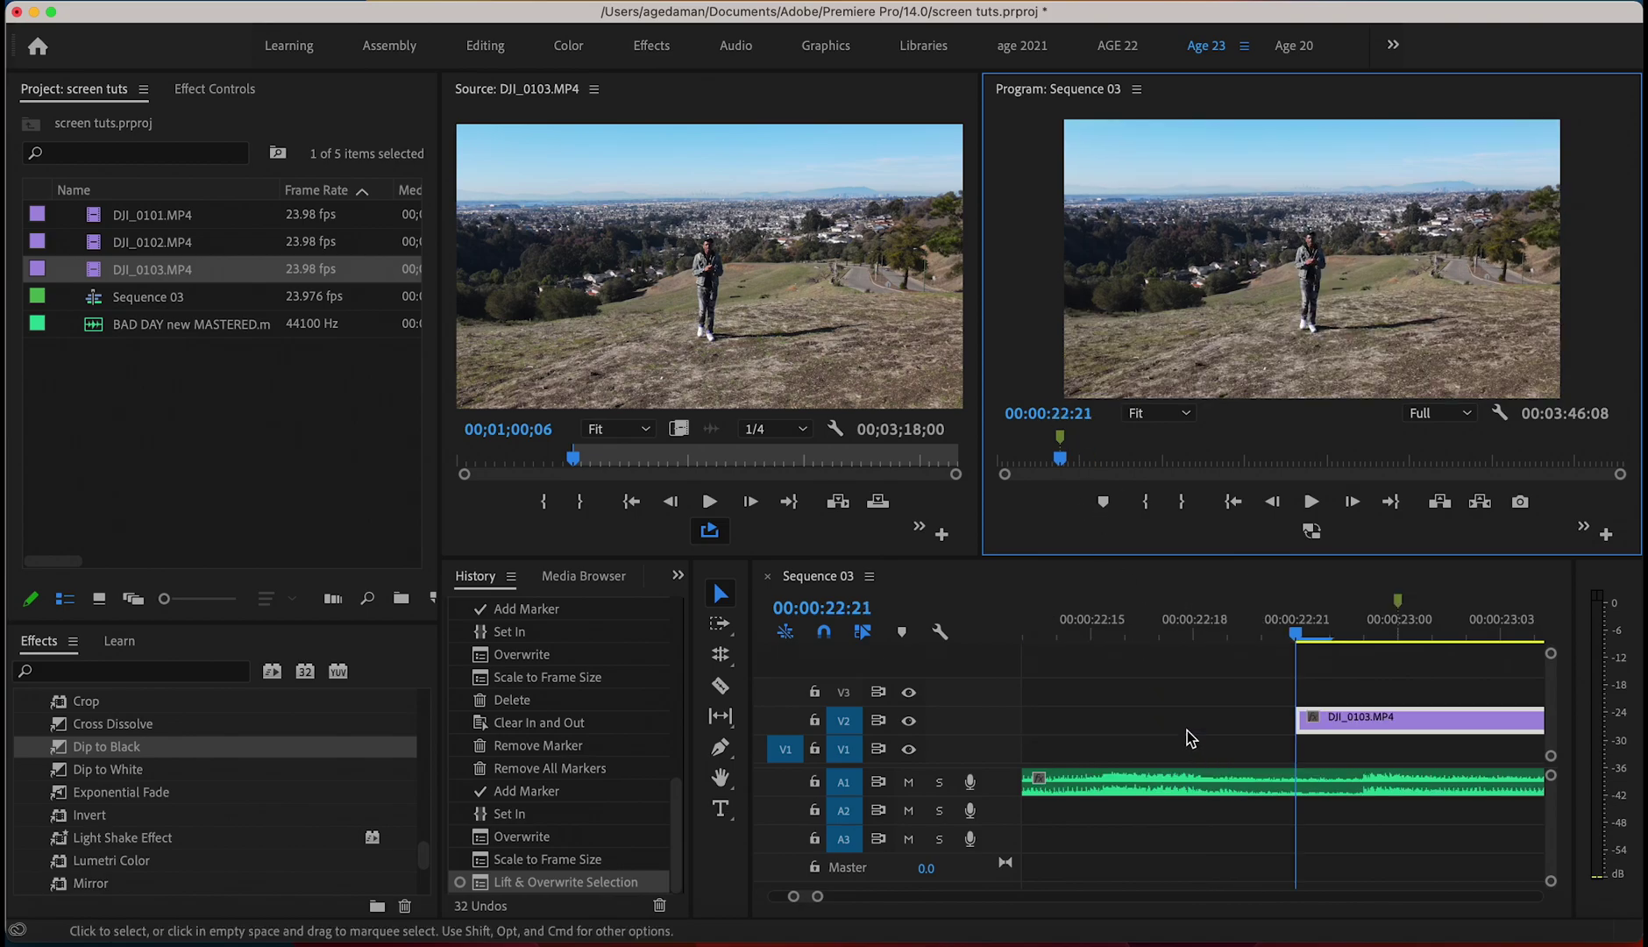
drag(1355, 731, 1501, 726)
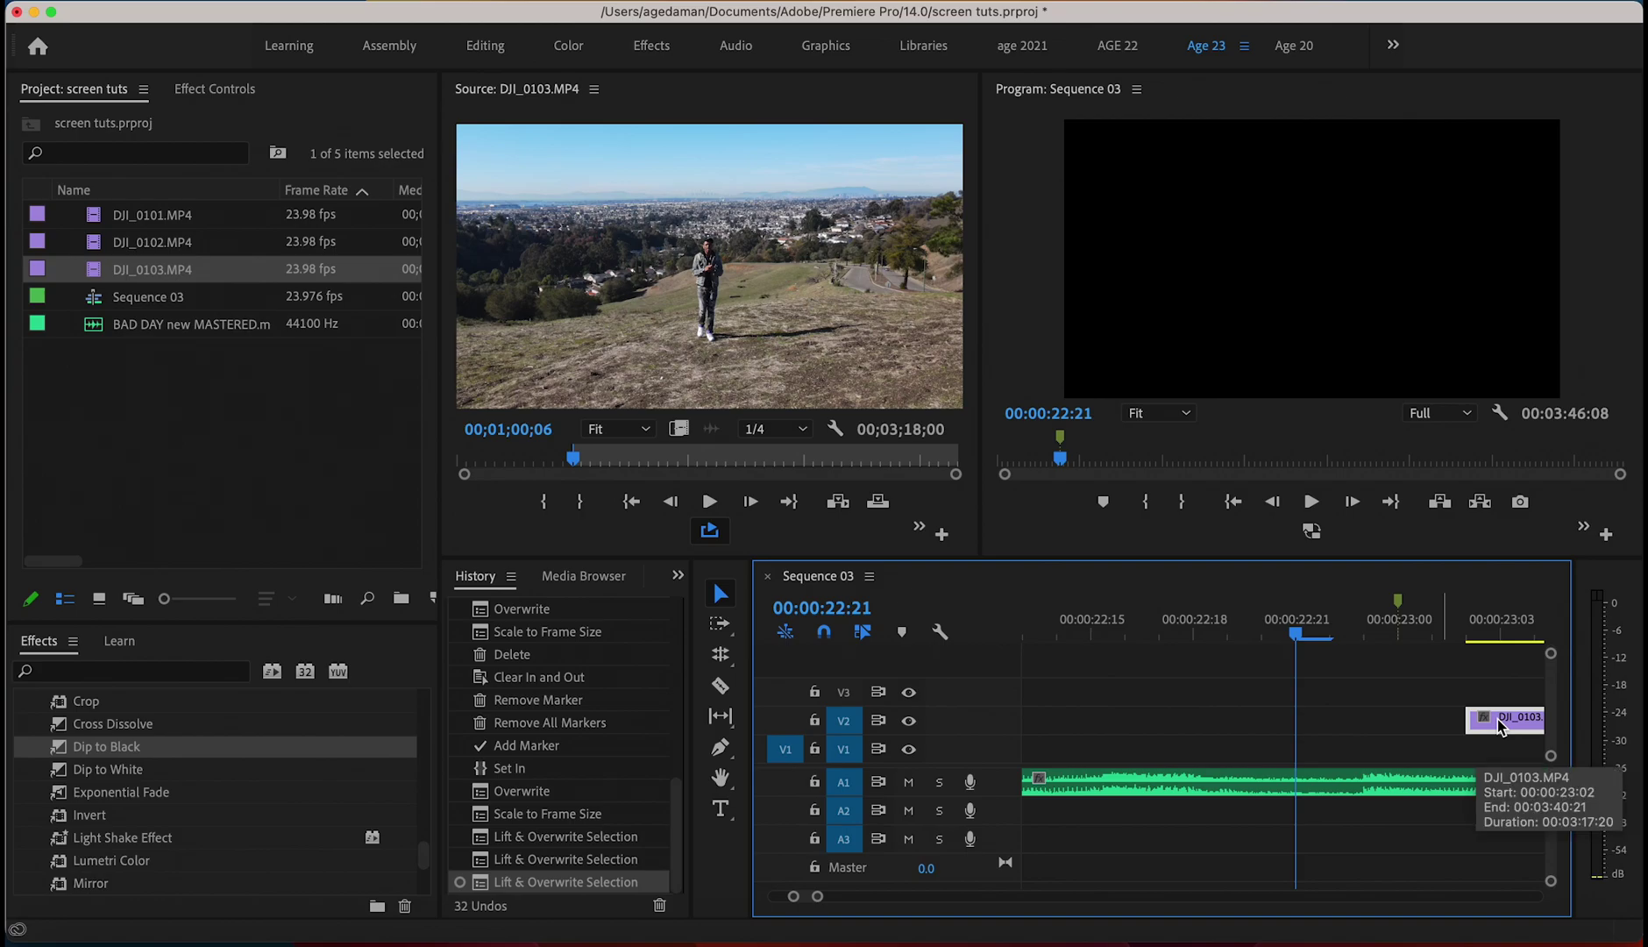
click(1468, 634)
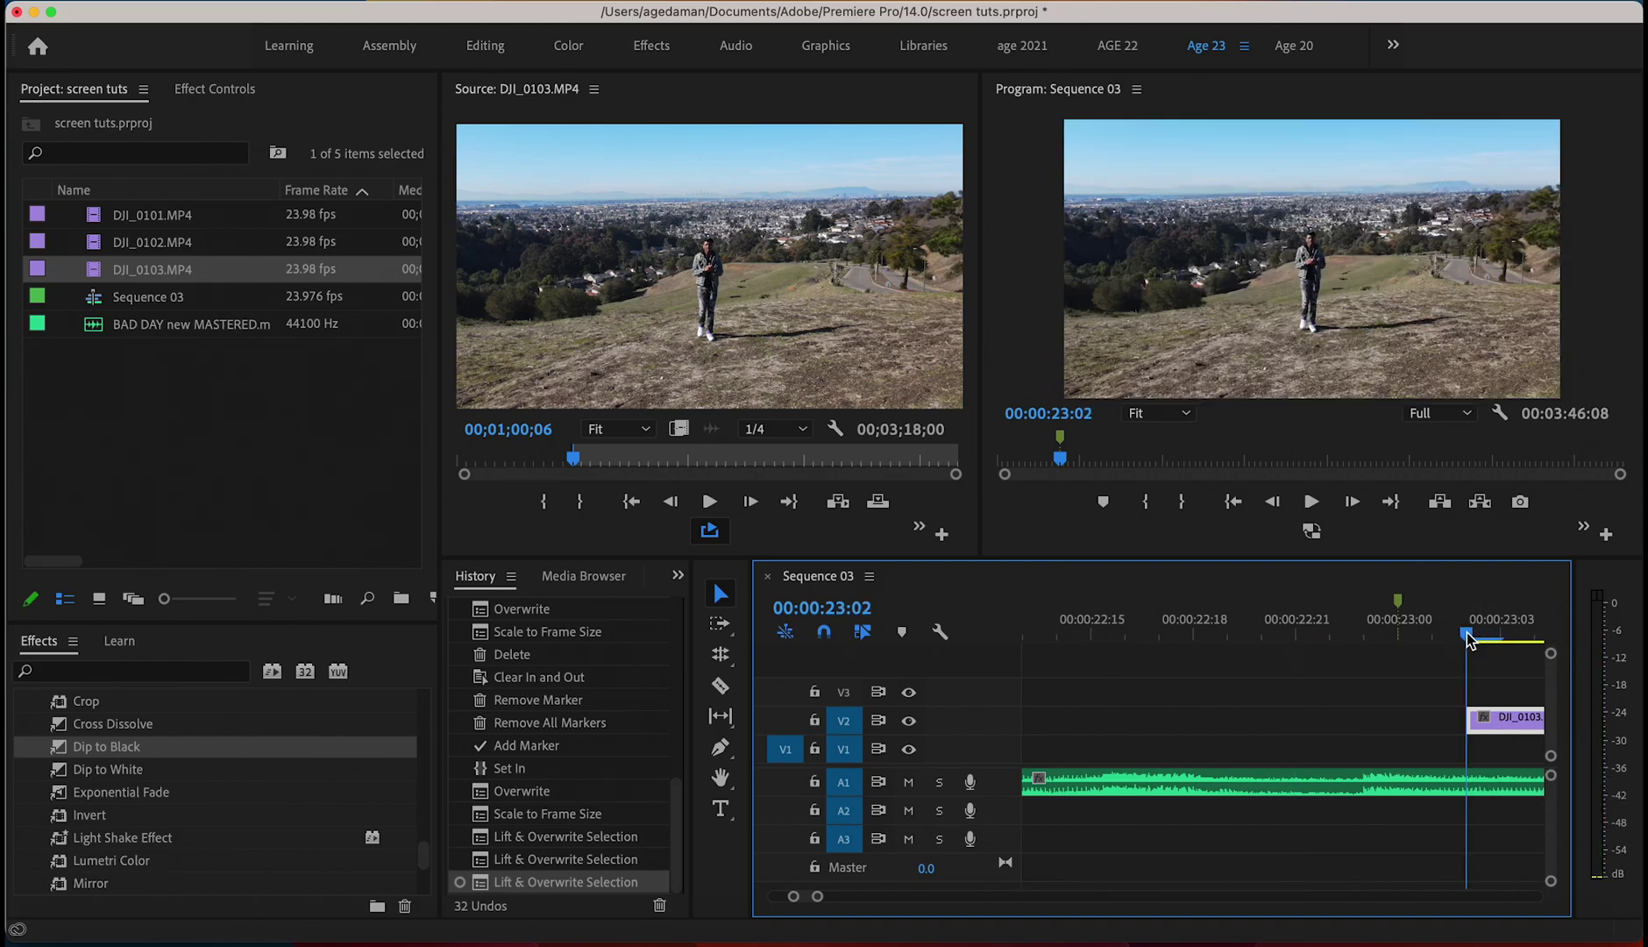
- Play the enlarged sequence from 00:00:23:02 to check the repositioned clip's sync with the song
click(1030, 310)
key(grave)
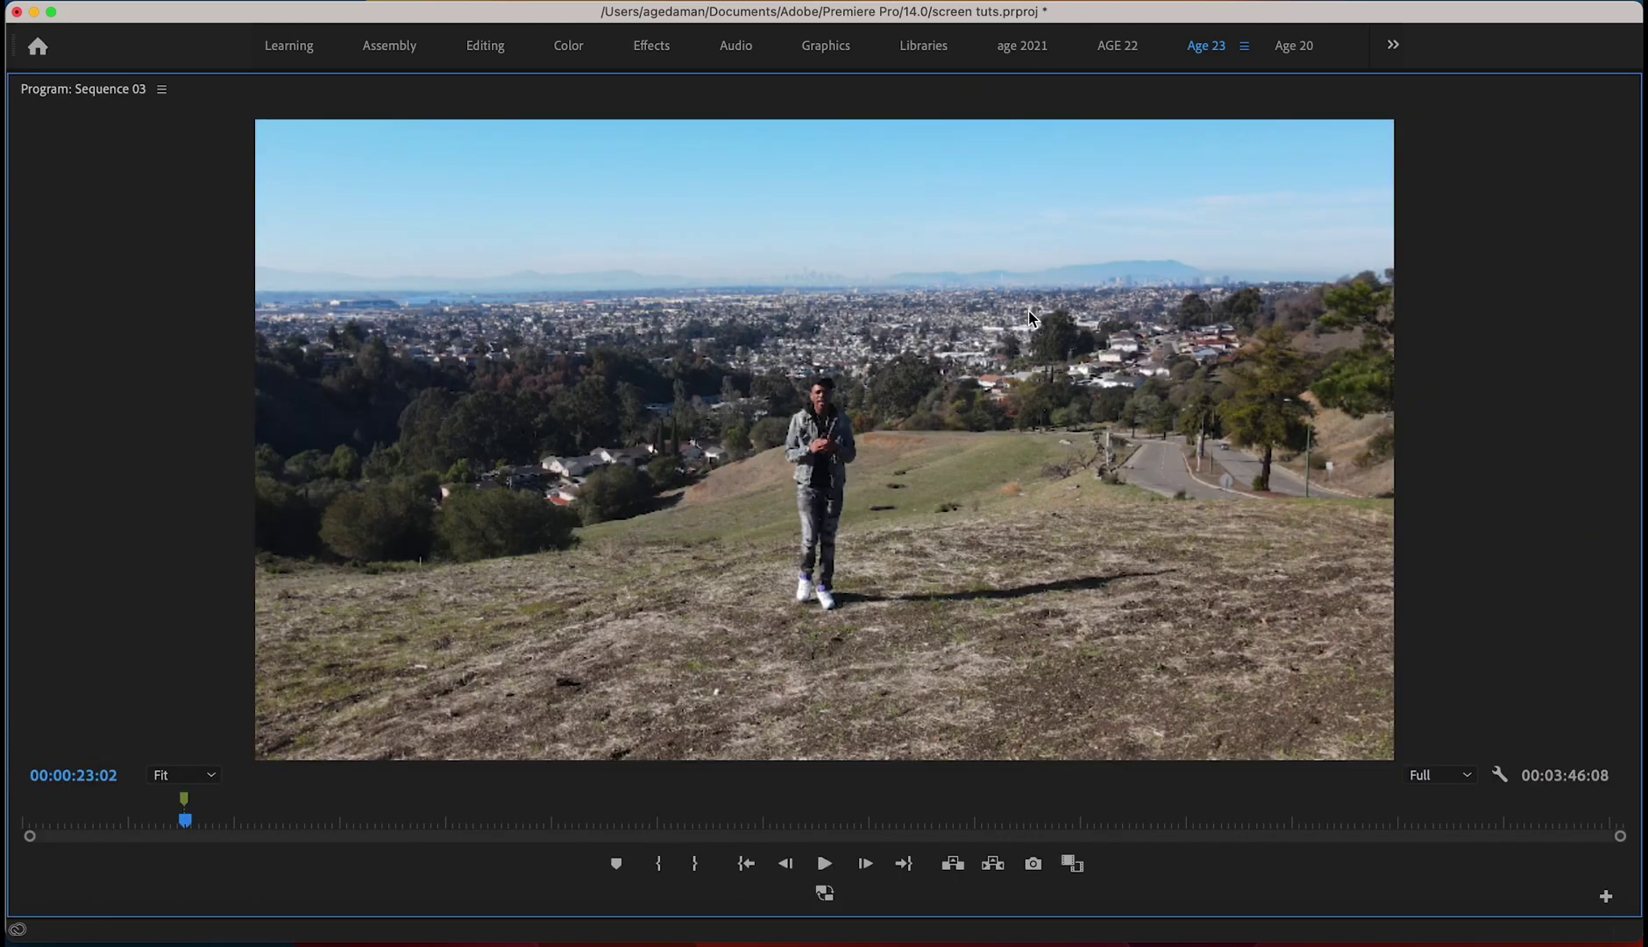
key(space)
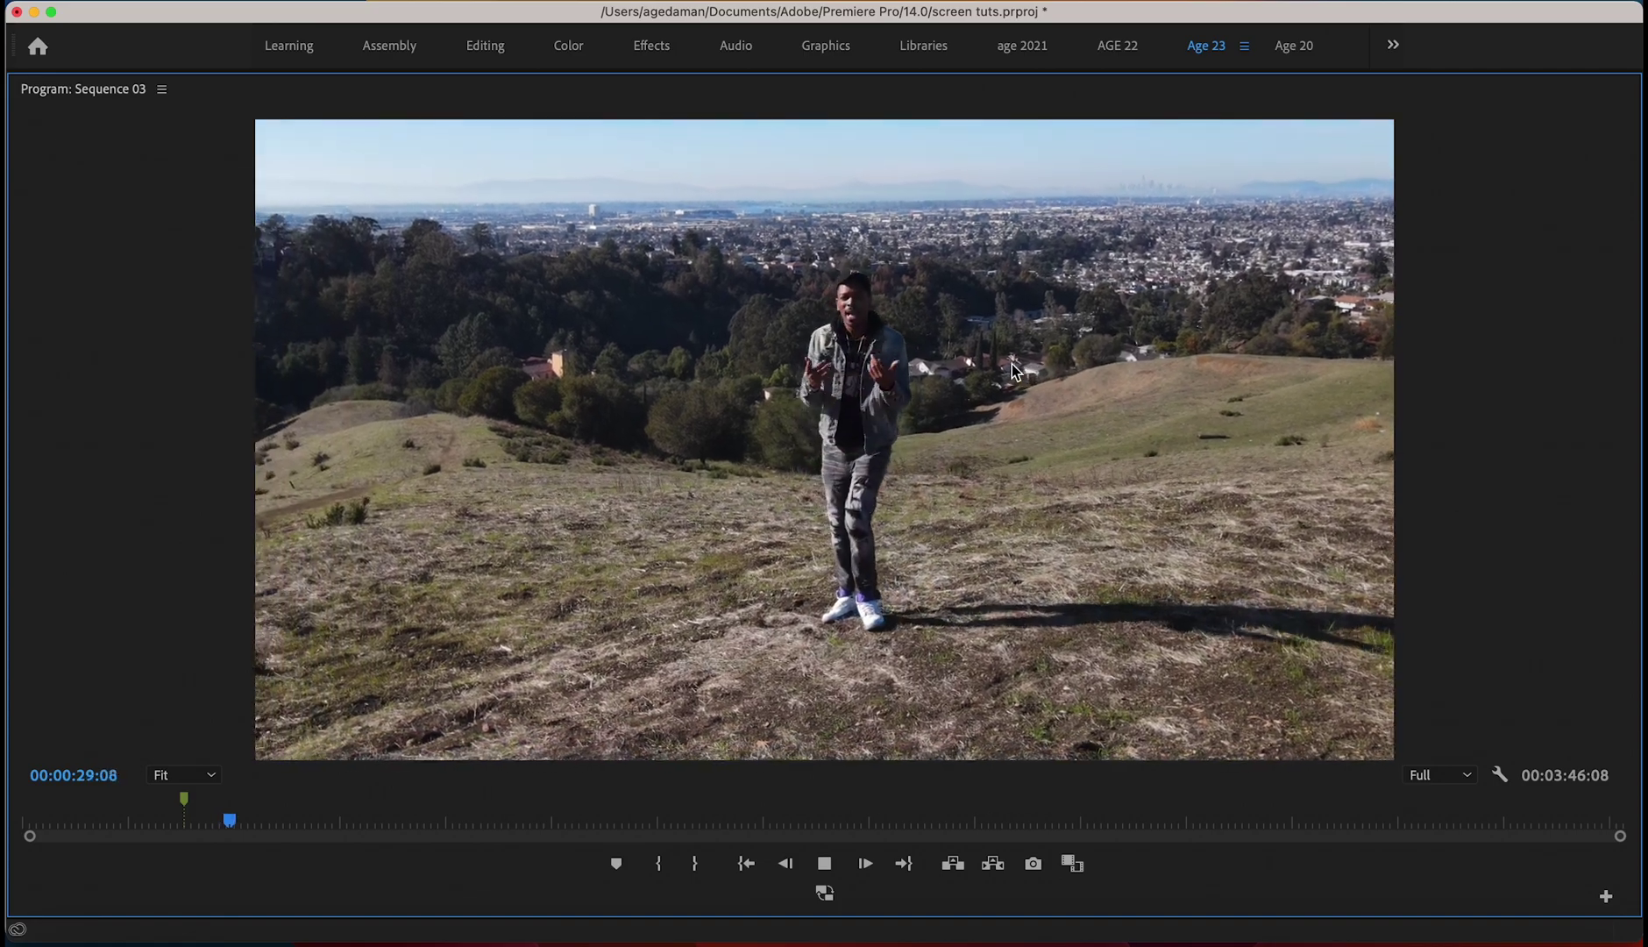
key(space)
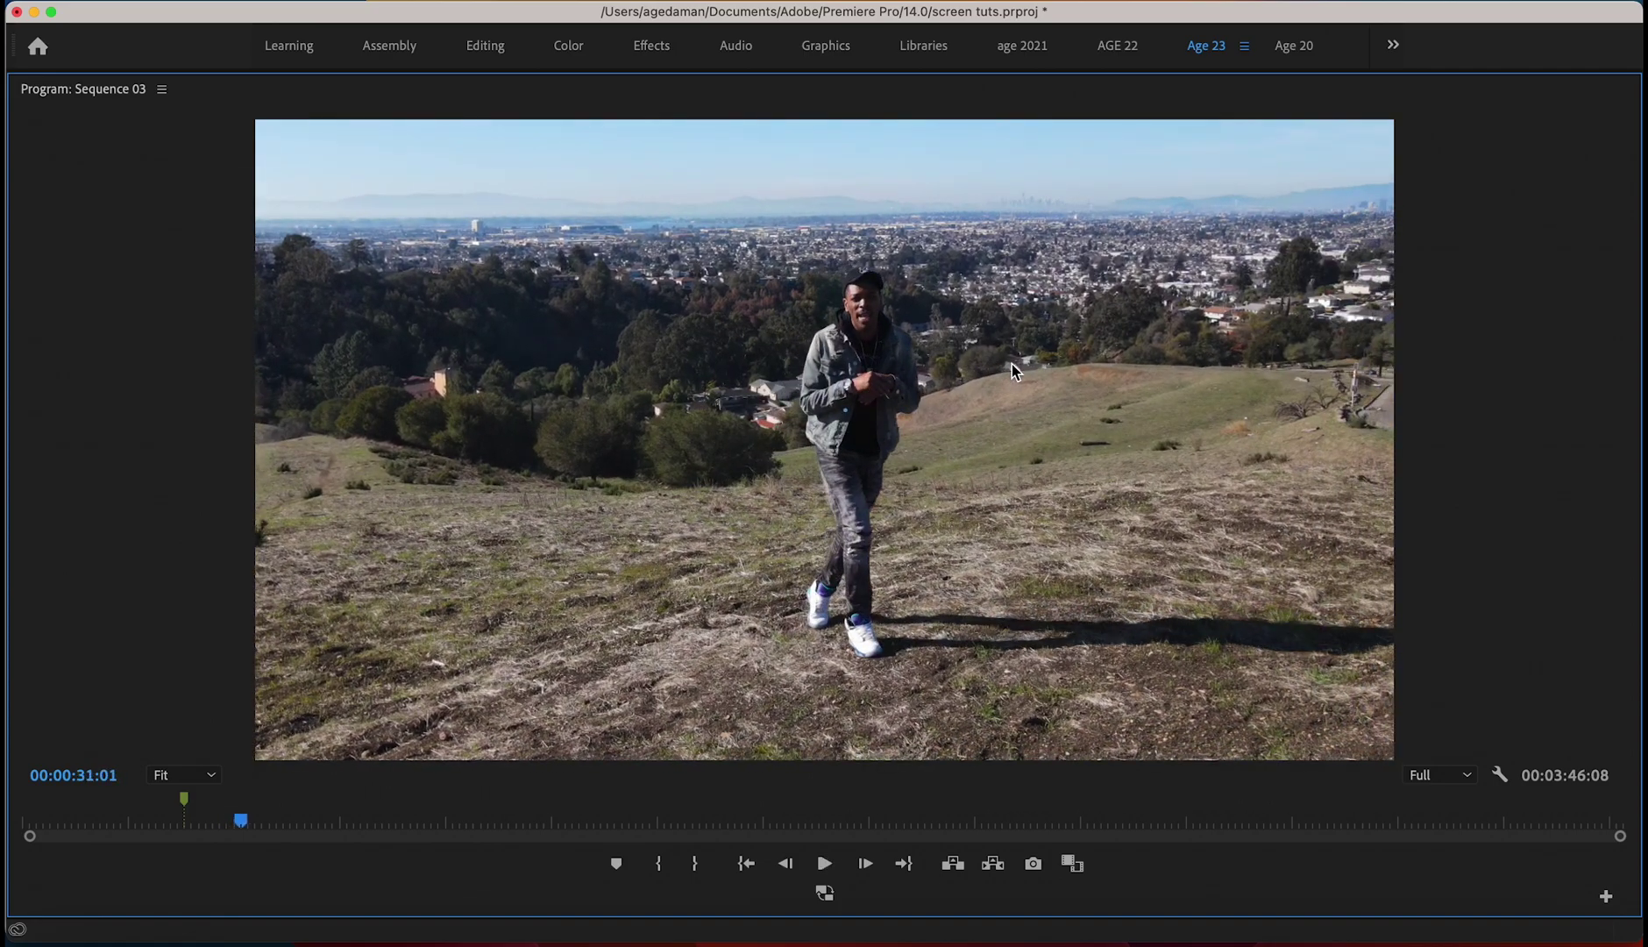
key(grave)
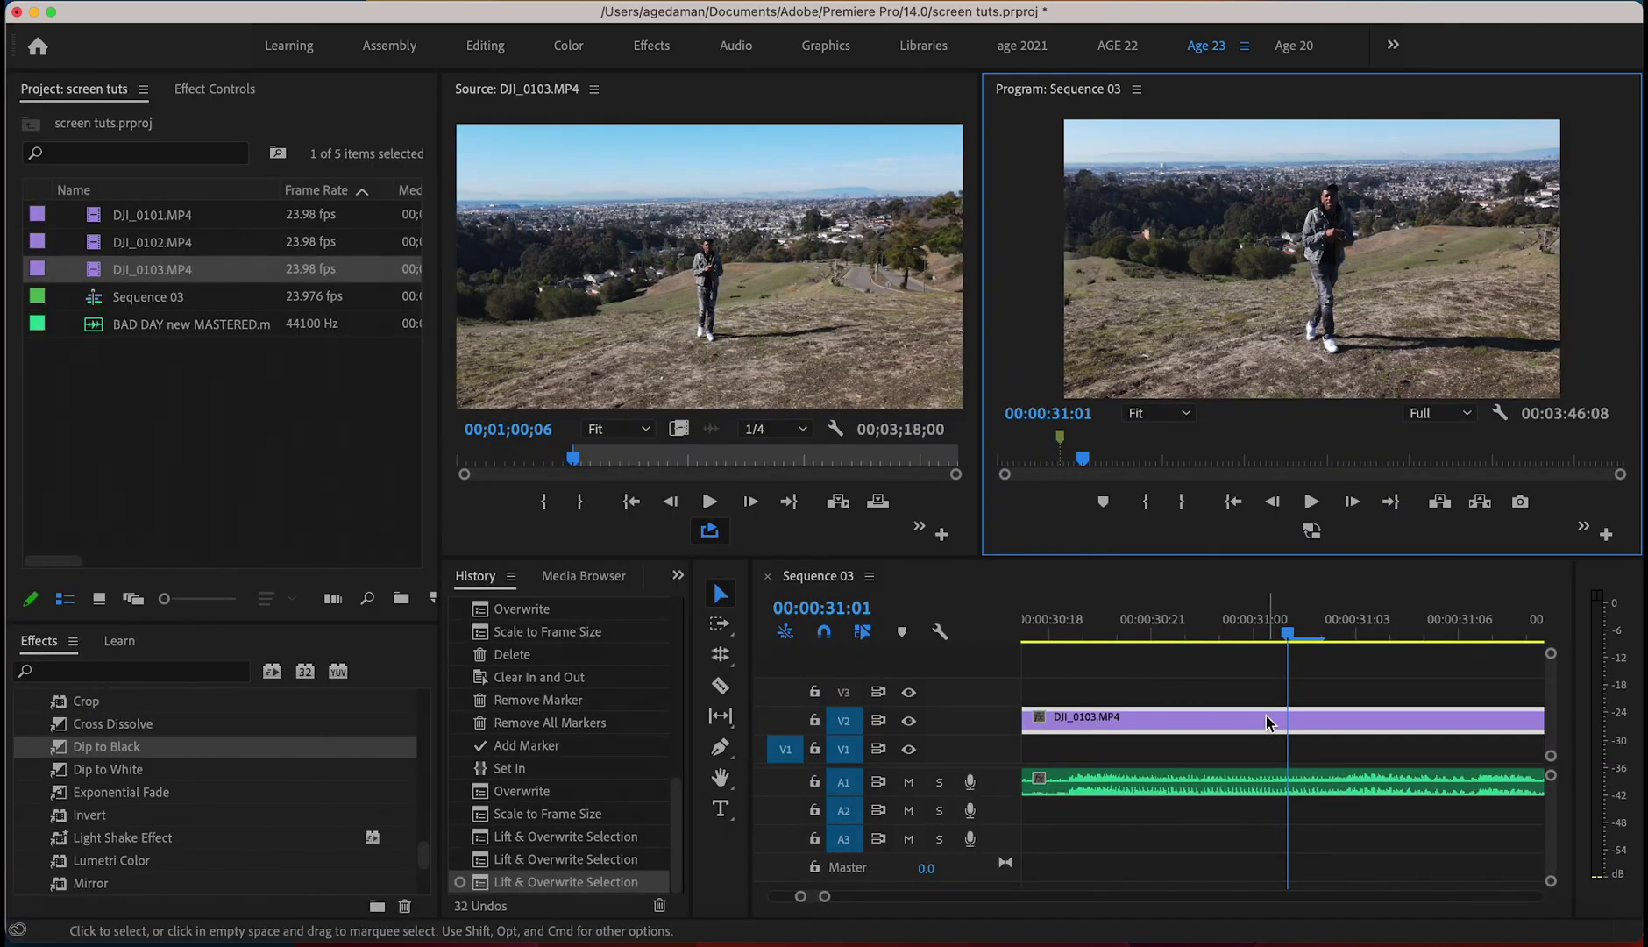
- Move the DJI_0103.MP4 clip on V2 two frames later and play the enlarged sequence to check its sync with the song
drag(1286, 725, 1352, 726)
click(1045, 303)
key(grave)
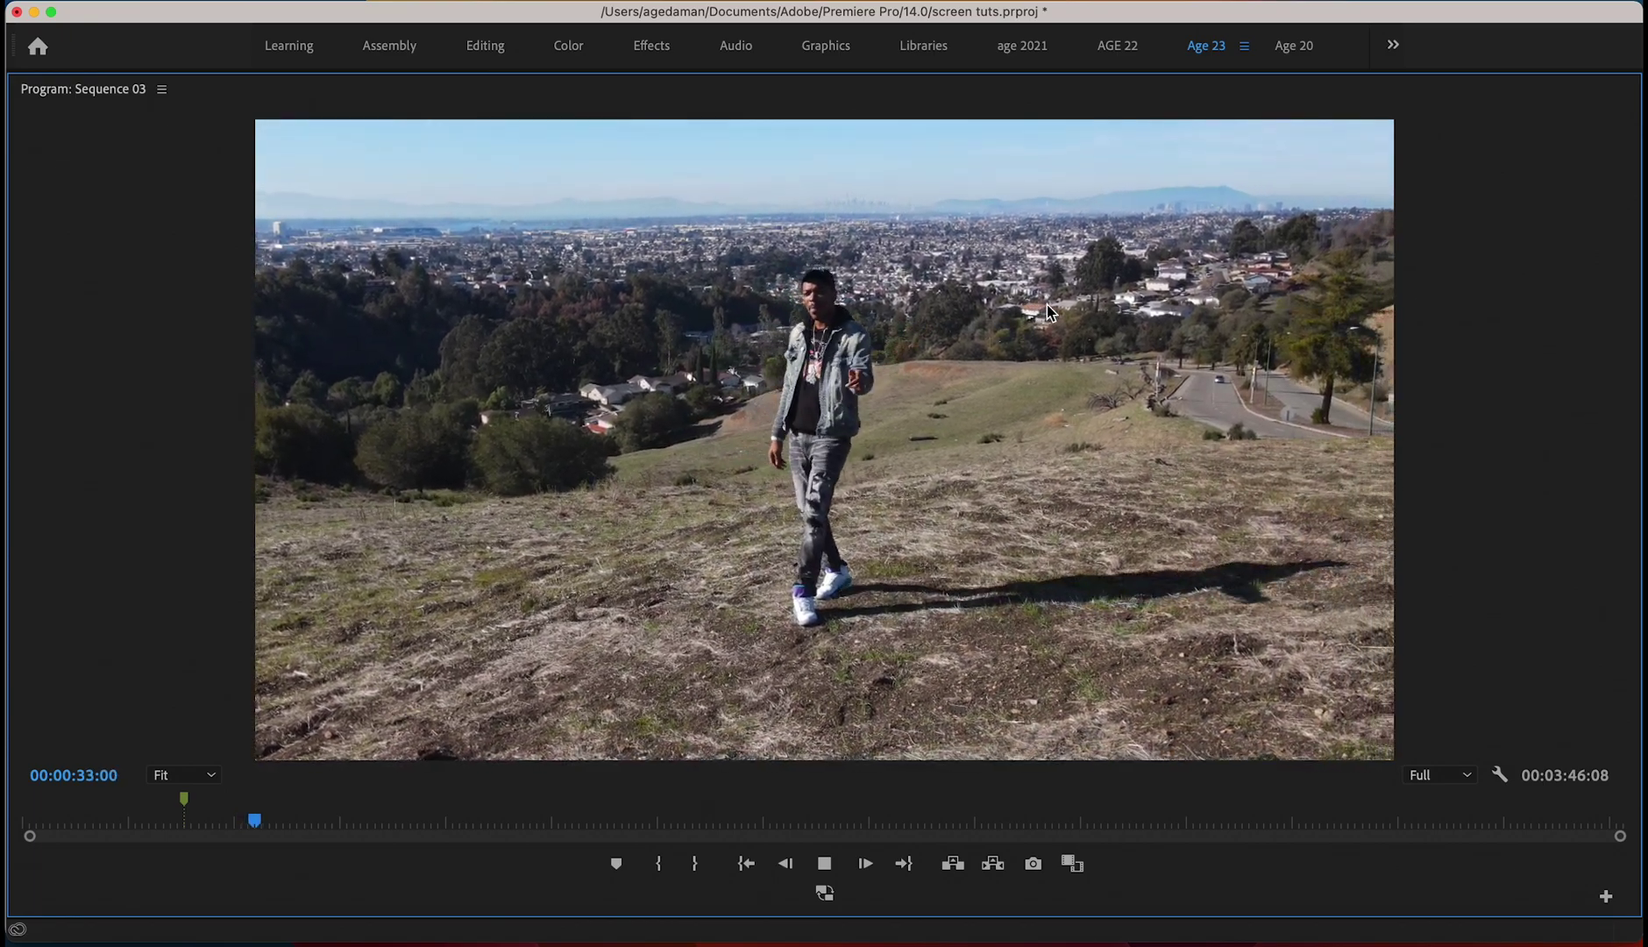
key(space)
key(grave)
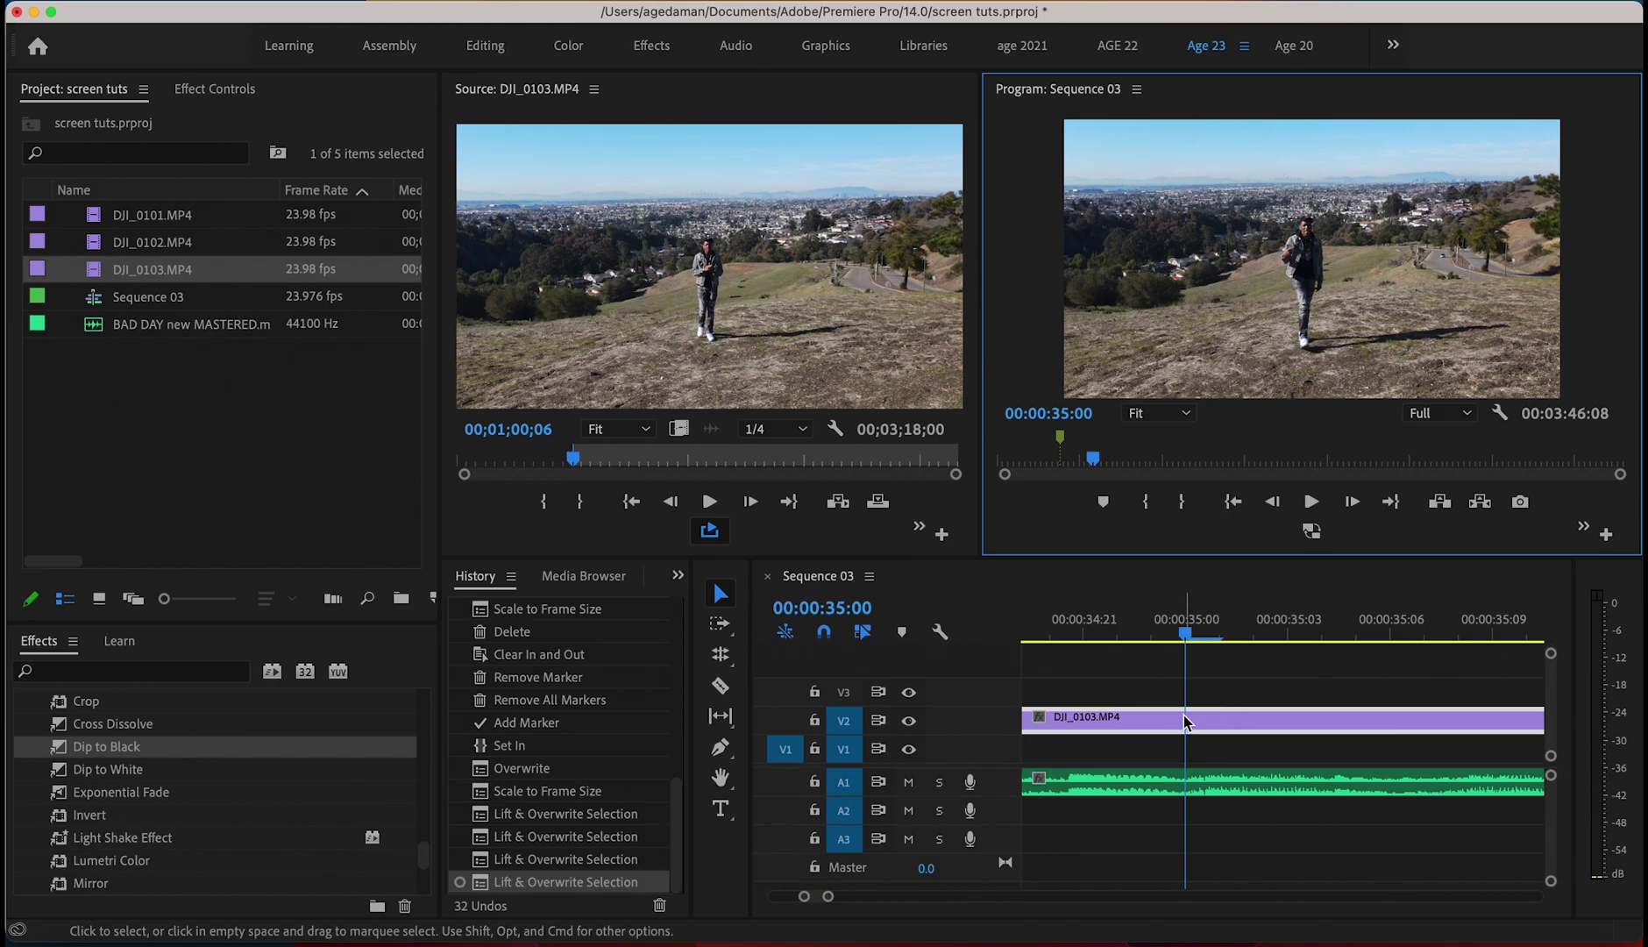
- Move the DJI_0103.MP4 clip on V2 to start at 00:00:23:06 and briefly view the Program monitor enlarged
drag(1185, 721, 1251, 727)
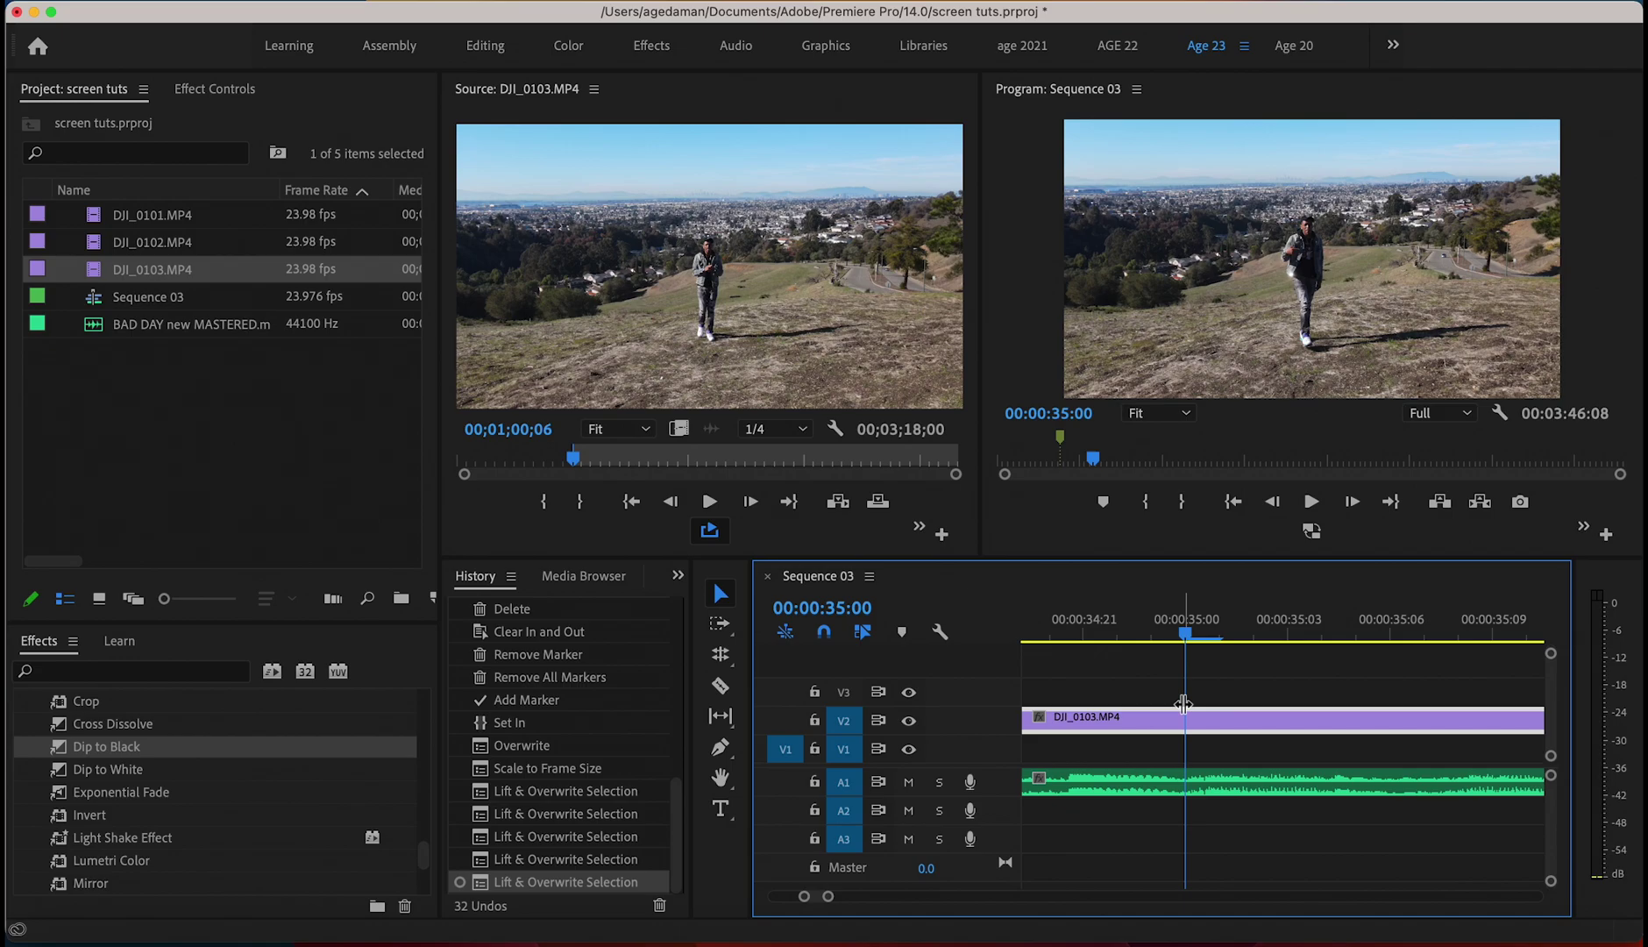
click(1005, 337)
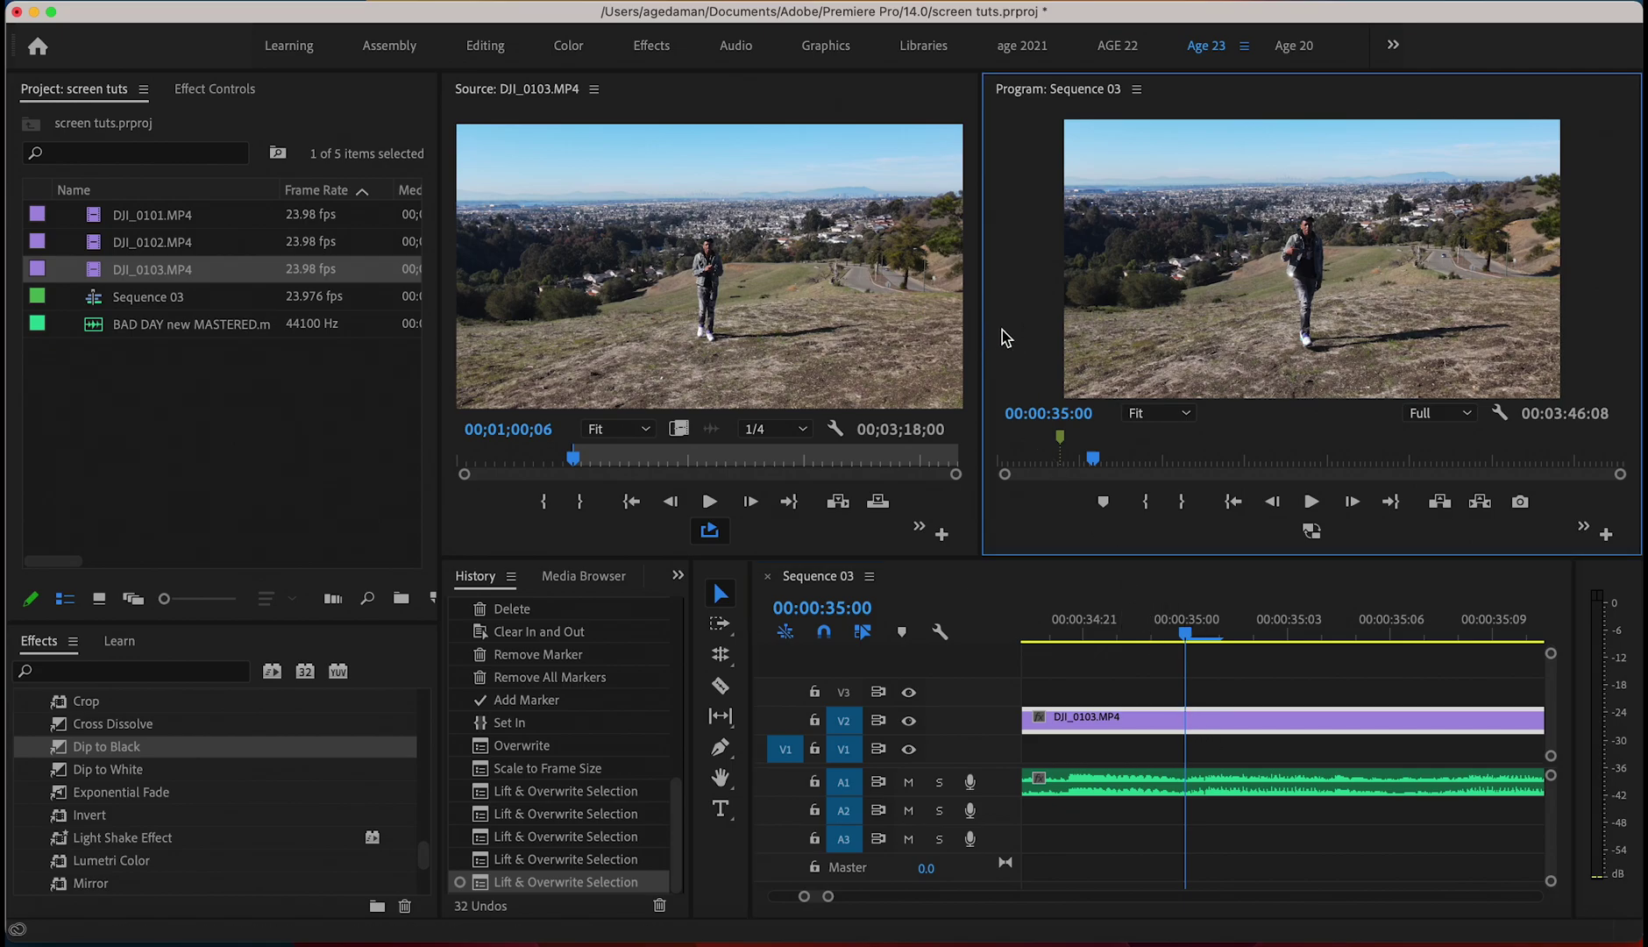
key(grave)
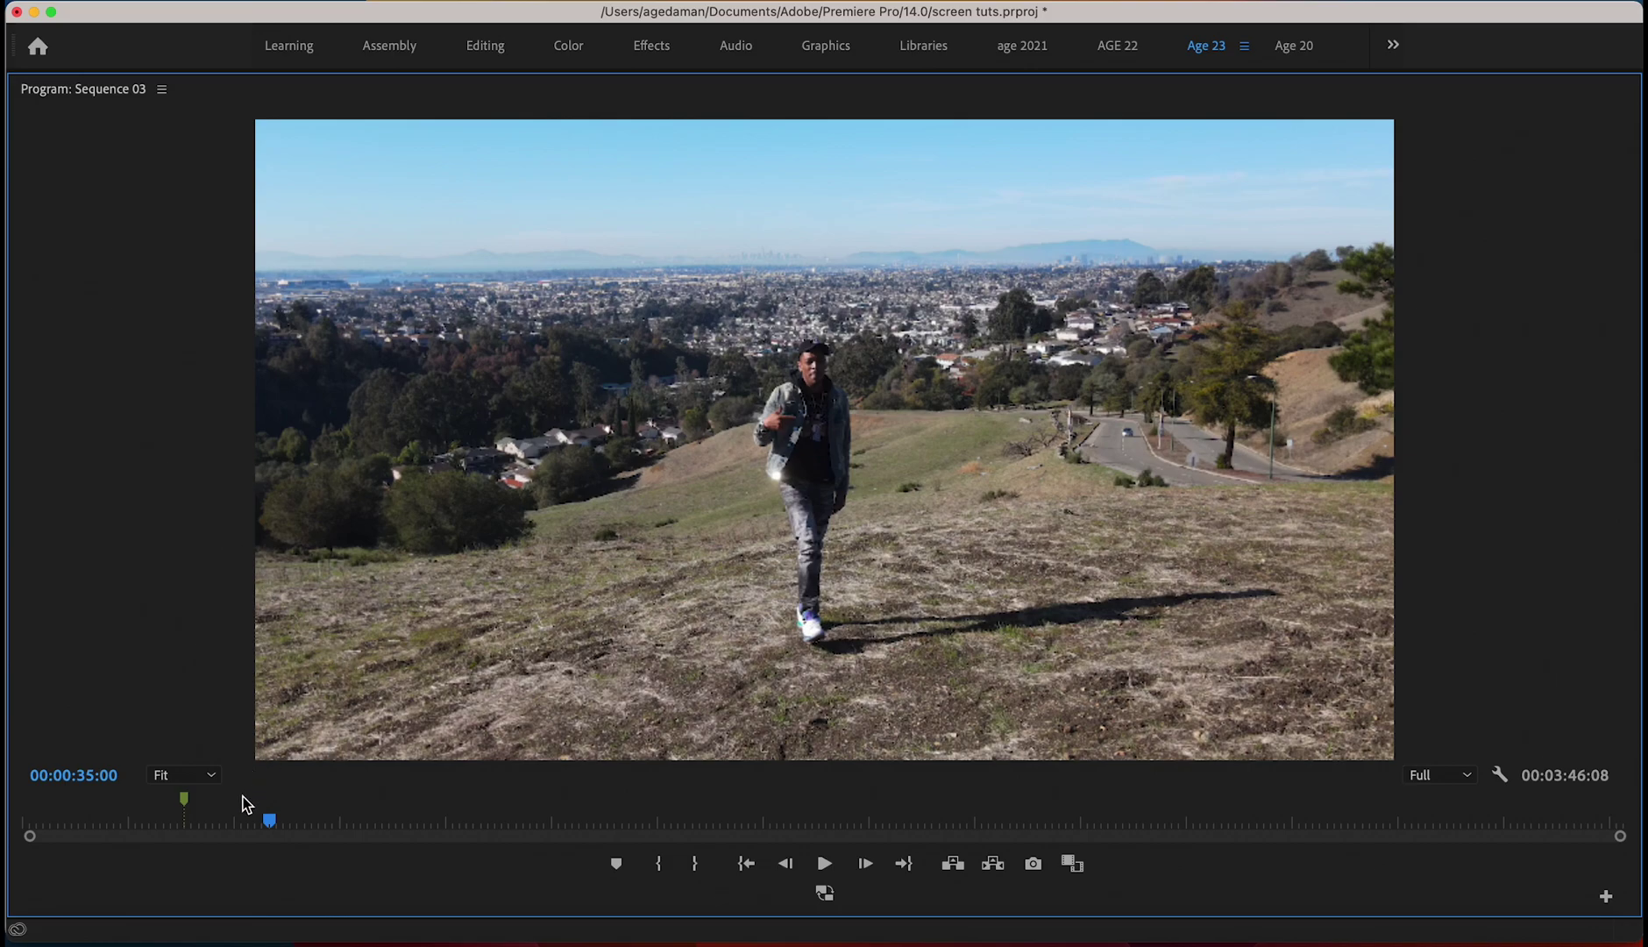
key(grave)
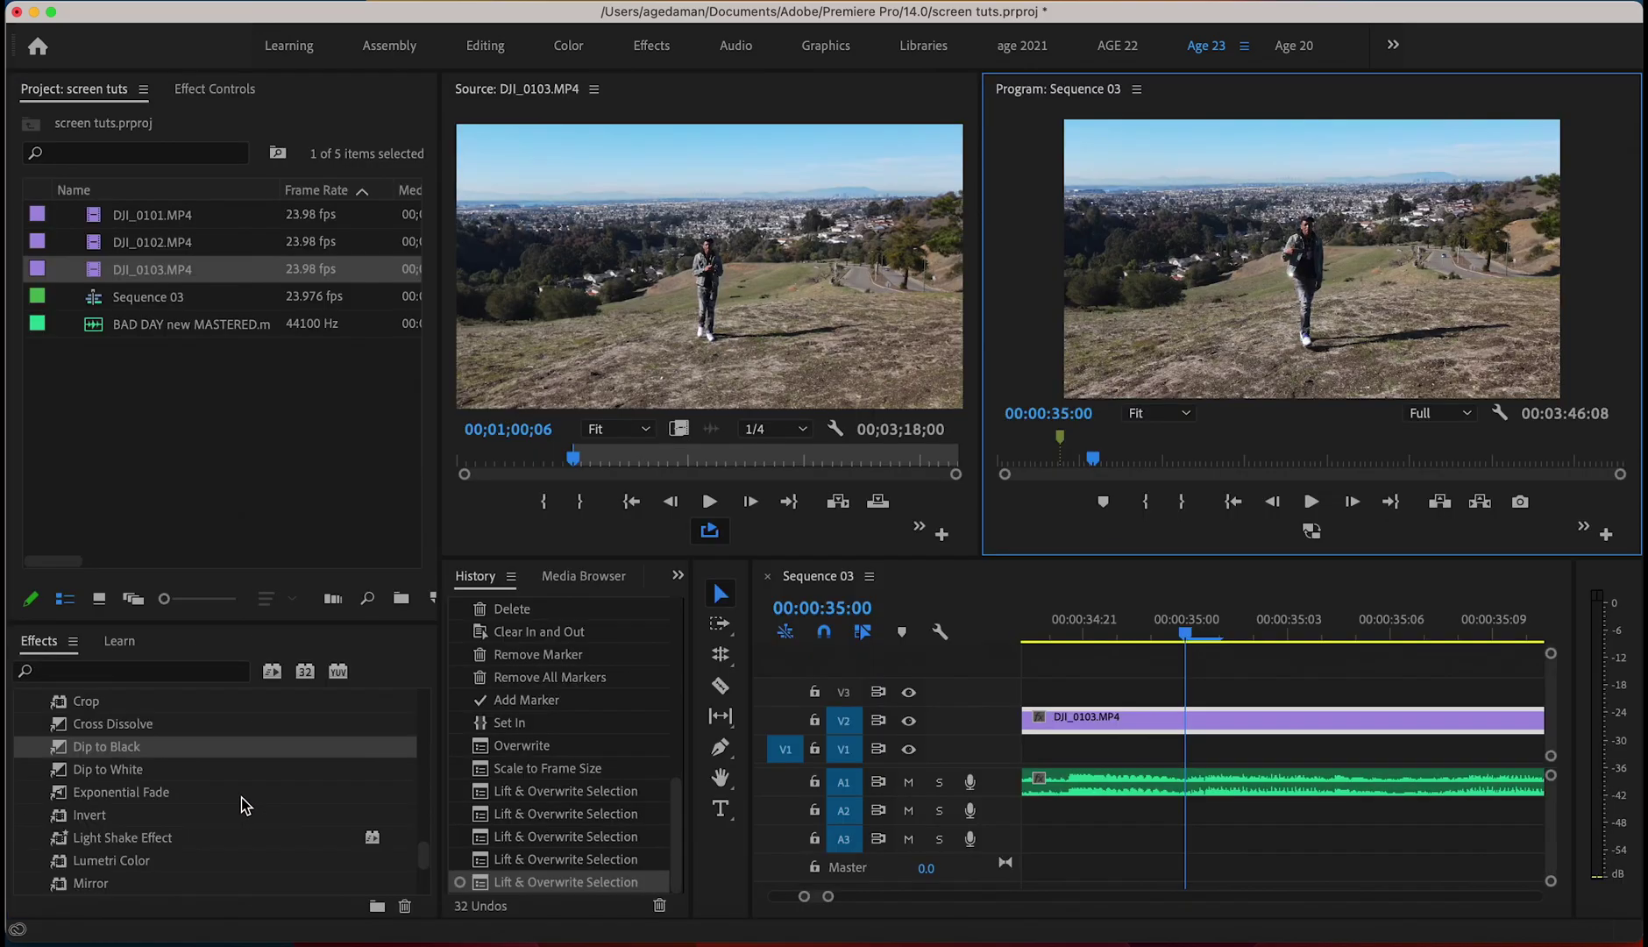
- Enlarge the Source monitor and the Sequence 03 timeline in turn, restoring the workspace layout after each
click(471, 535)
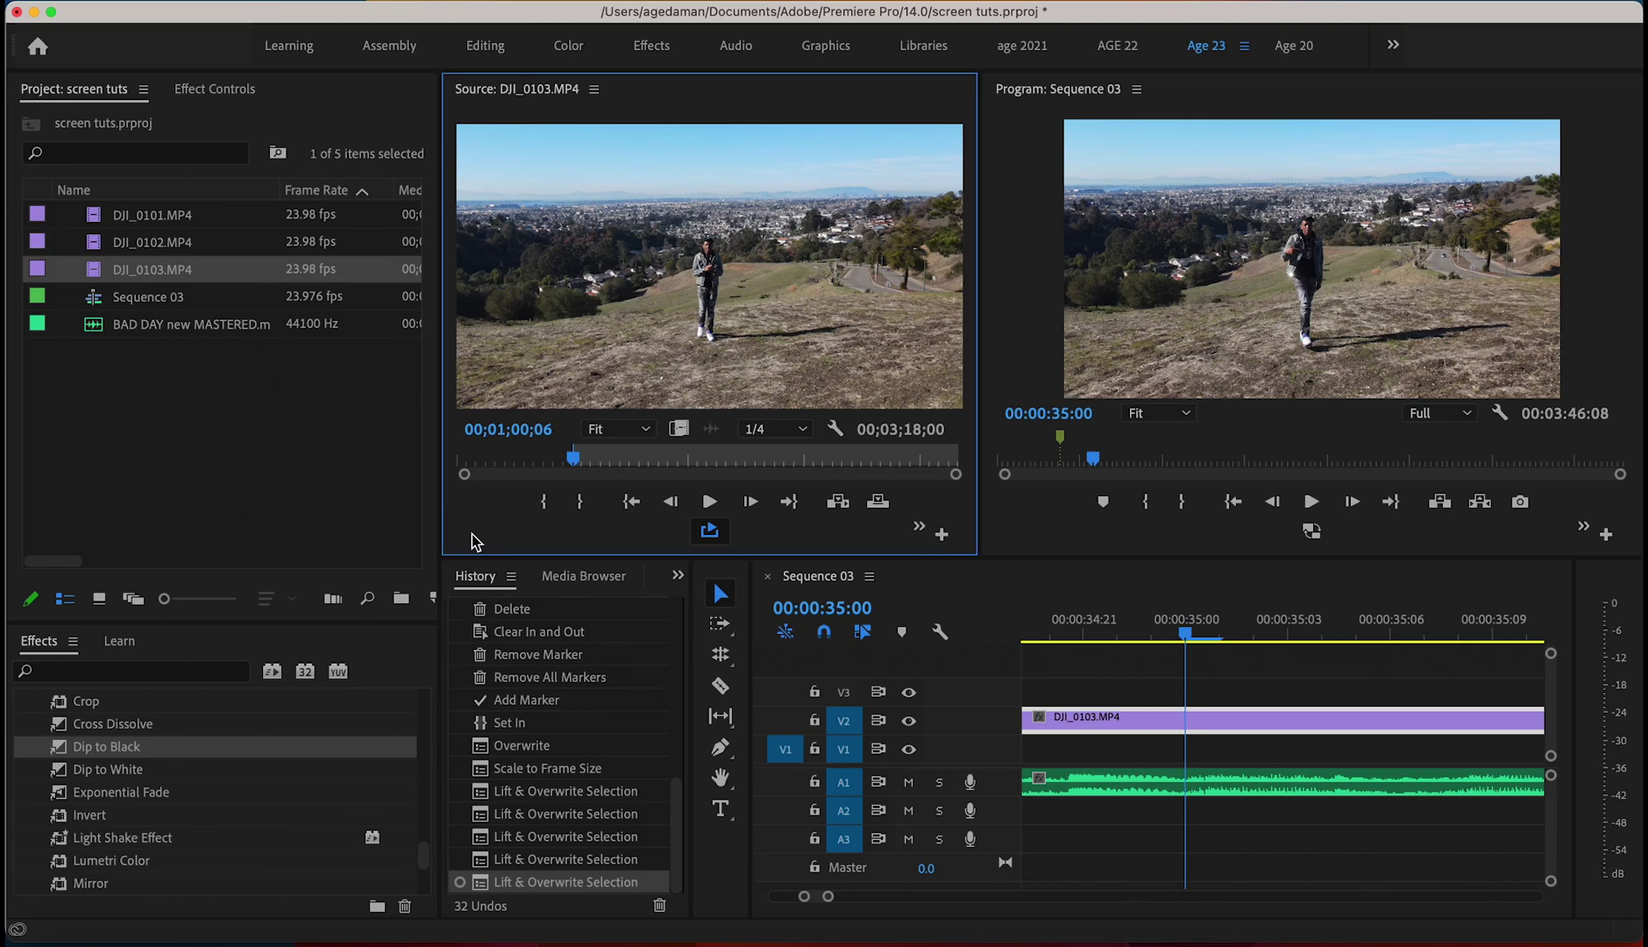
key(grave)
key(grave)
click(1031, 598)
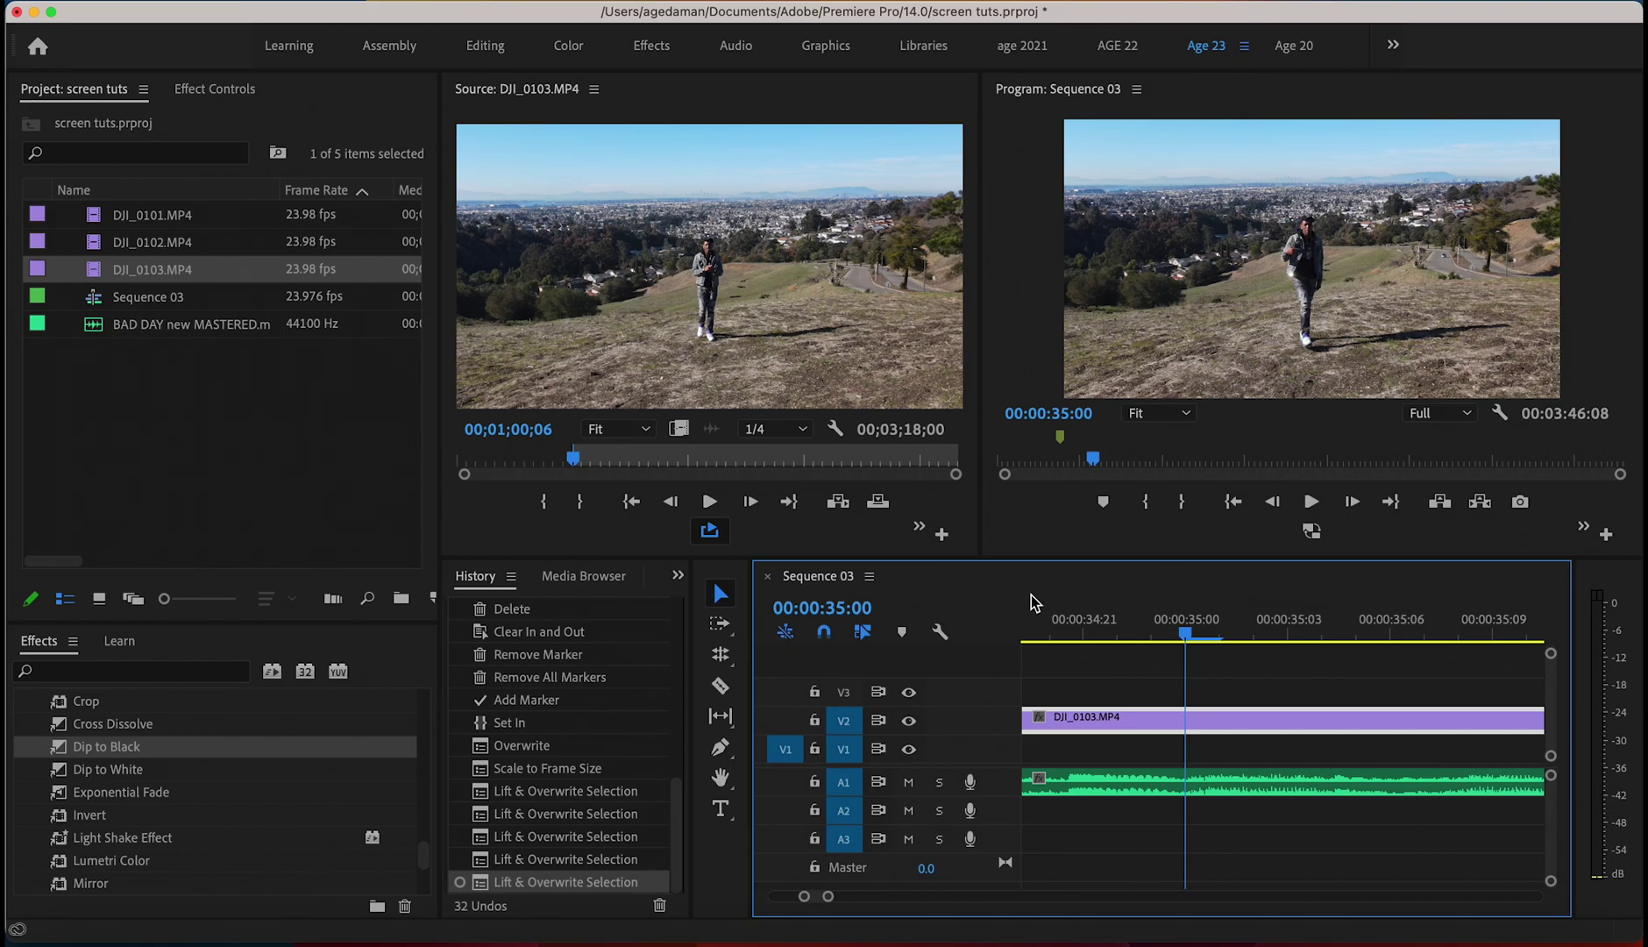
key(grave)
key(grave)
- Play the enlarged sequence from 00:00:35:00 and set the Program monitor's playback resolution to 1/2
click(1052, 529)
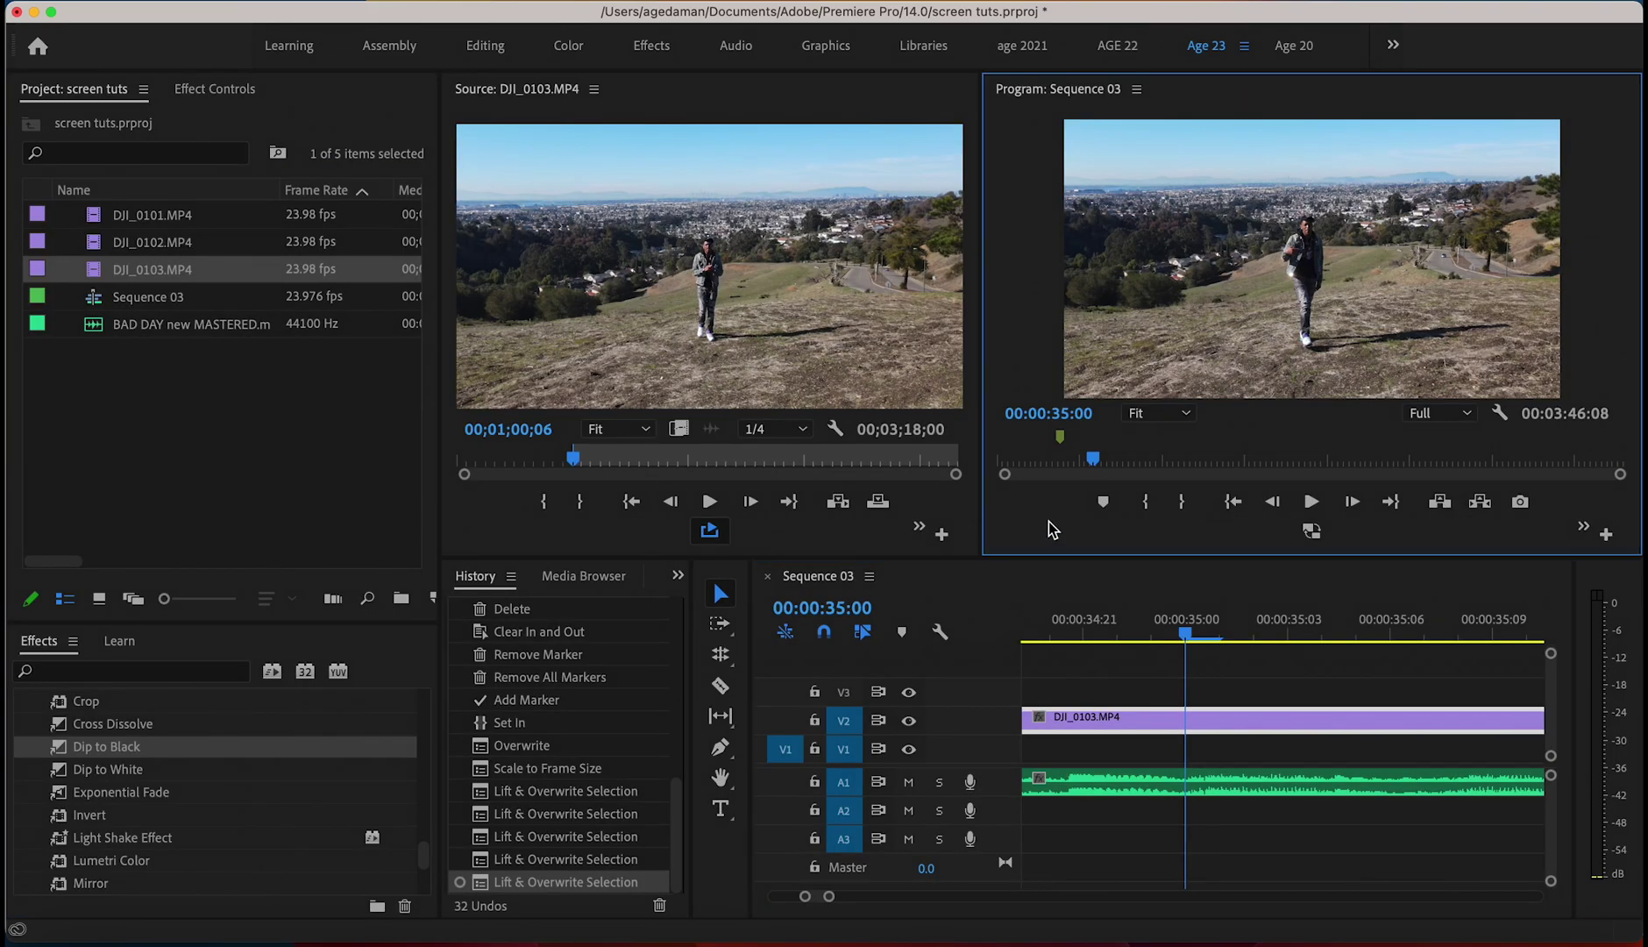
key(grave)
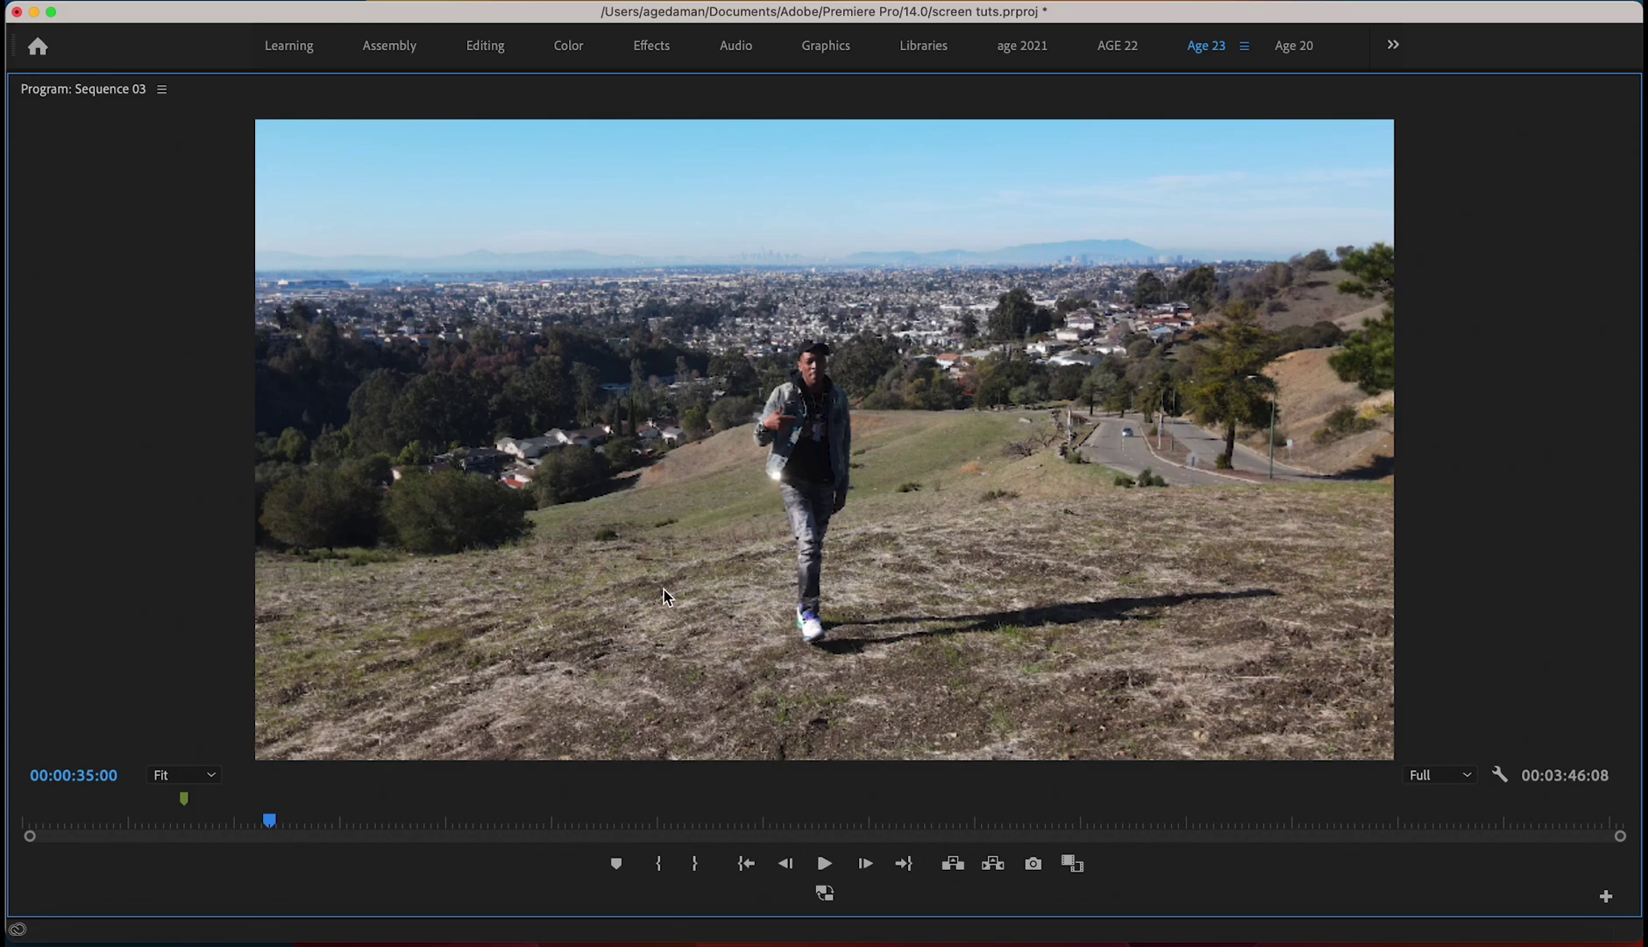
key(space)
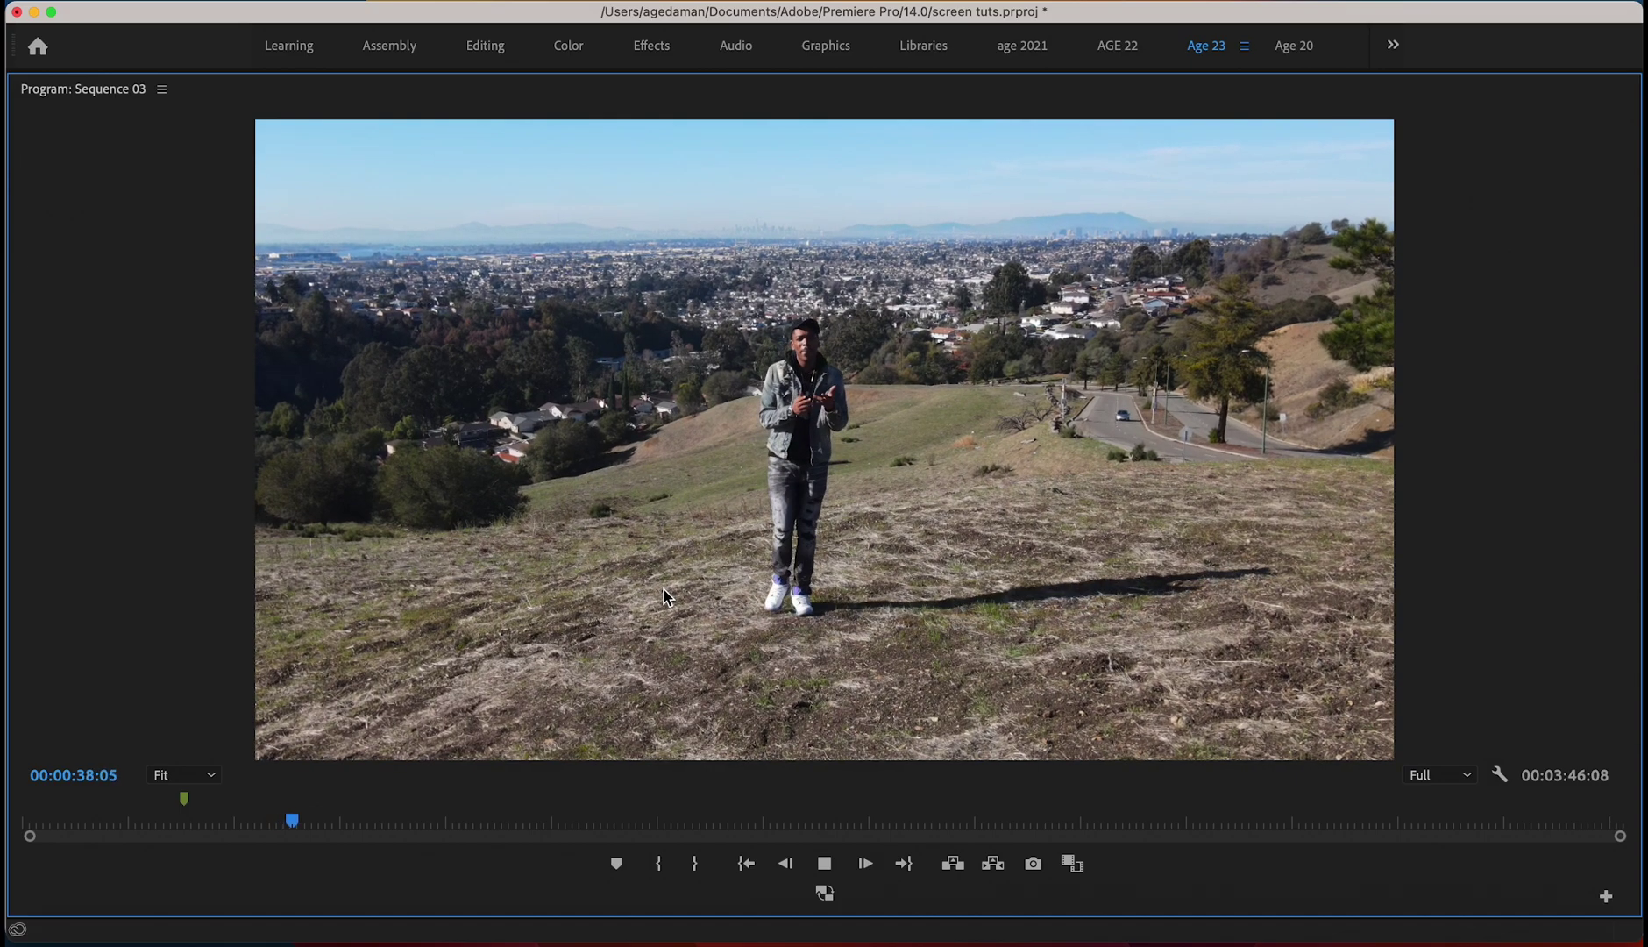
click(1414, 779)
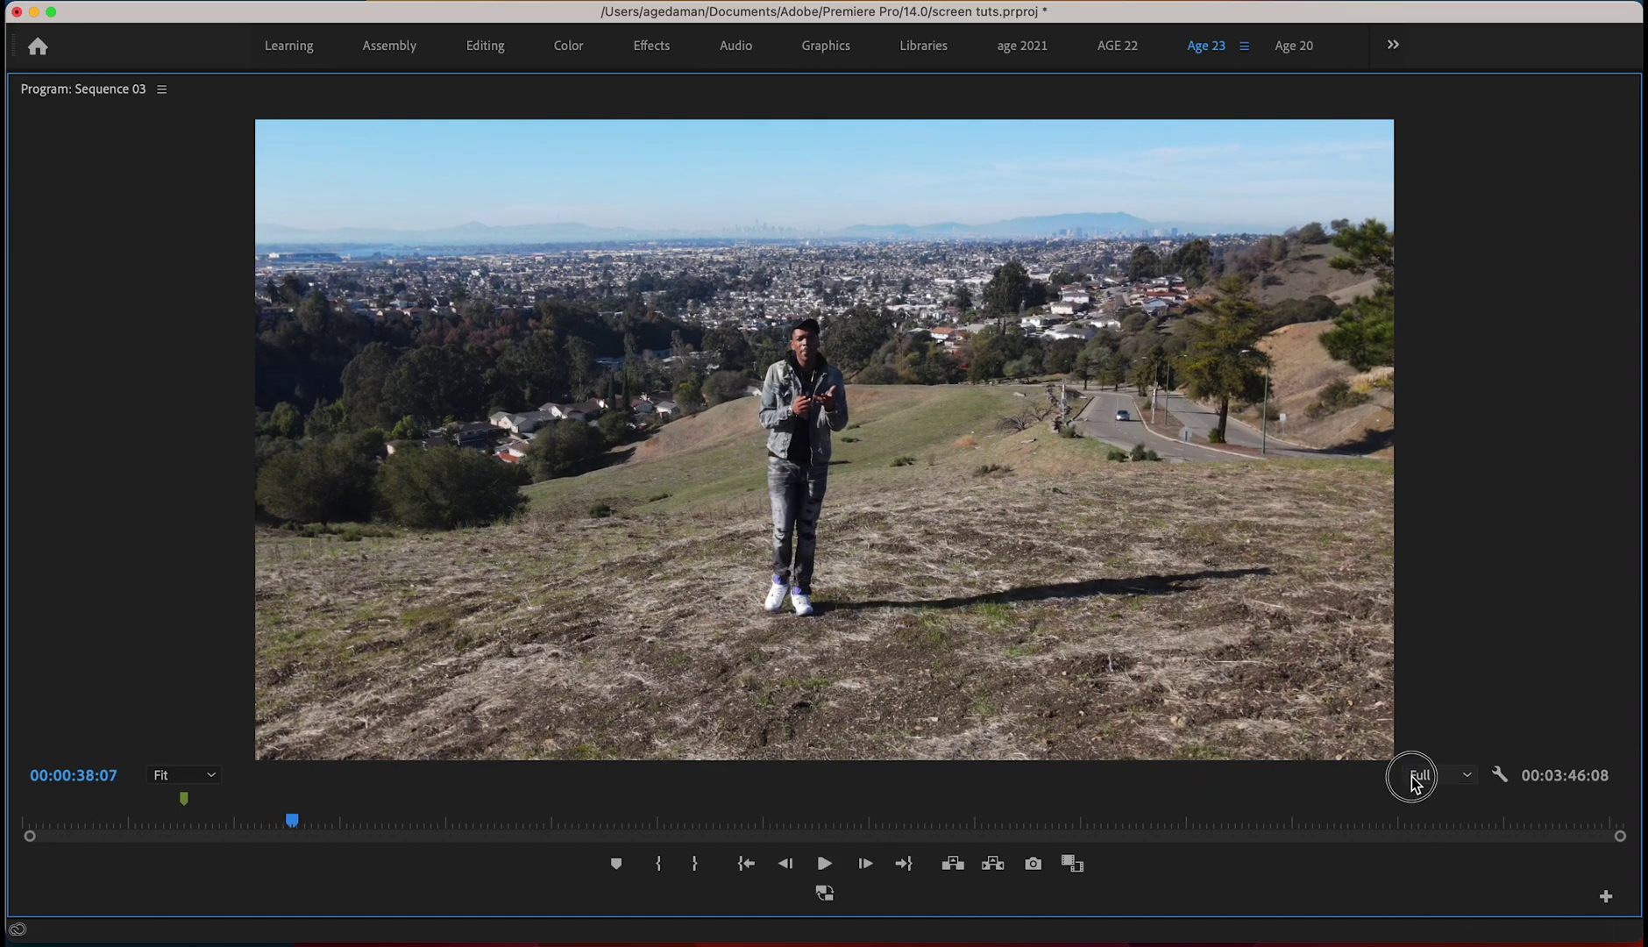
click(1419, 821)
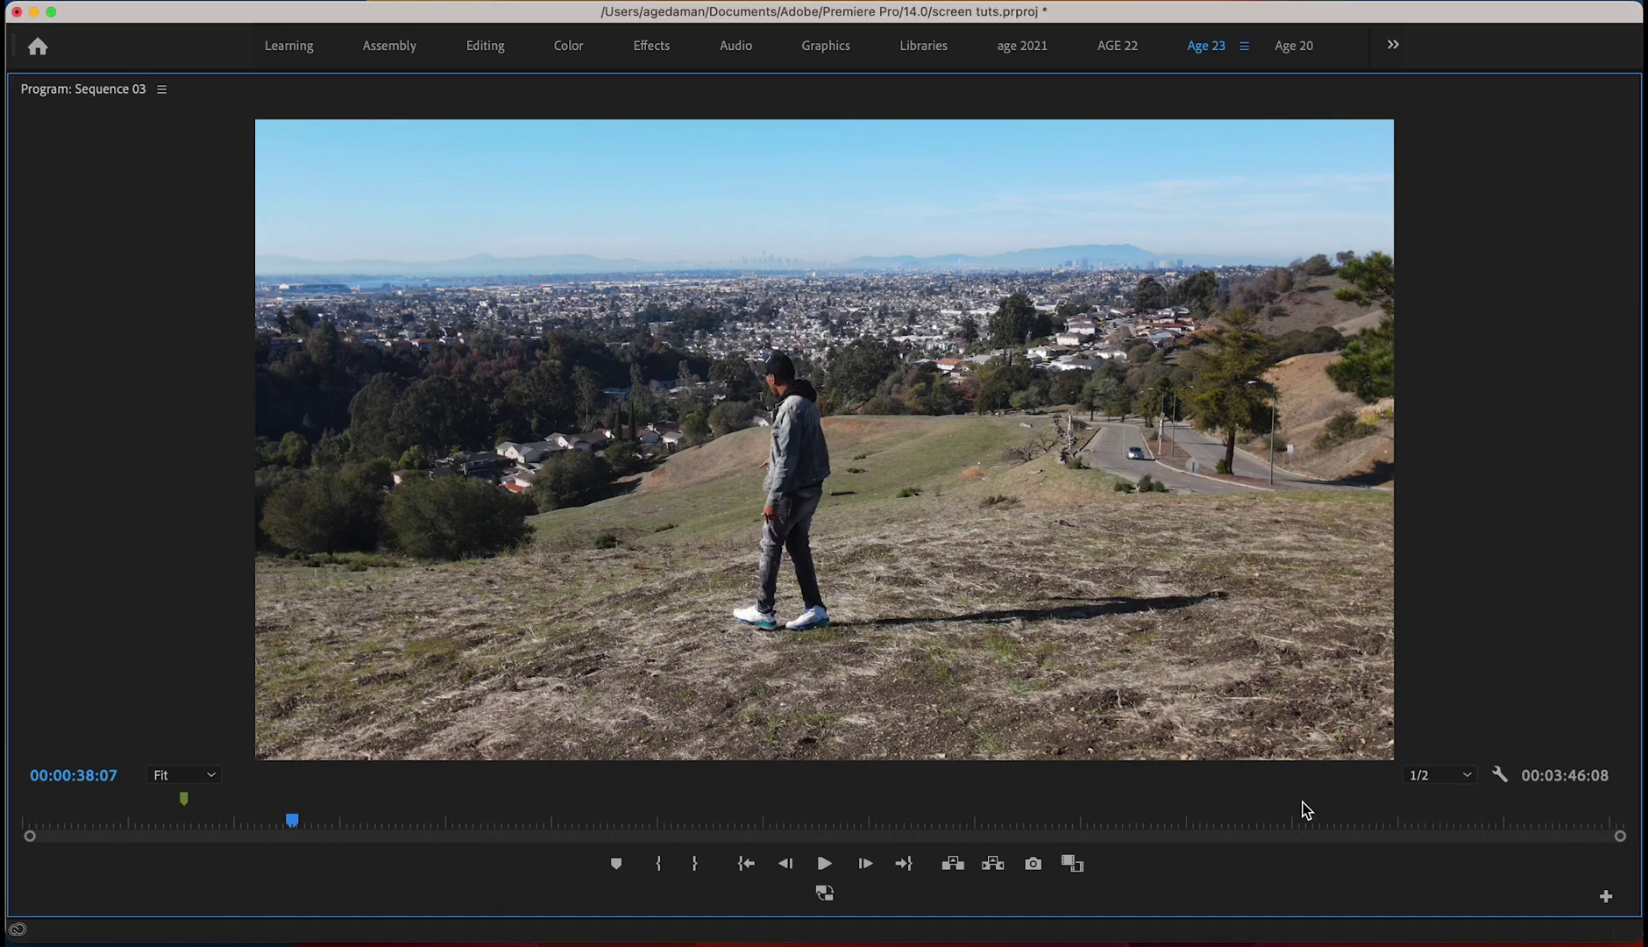
- Play a further section of the enlarged sequence to check the clip's sync, and restore the workspace layout
click(555, 802)
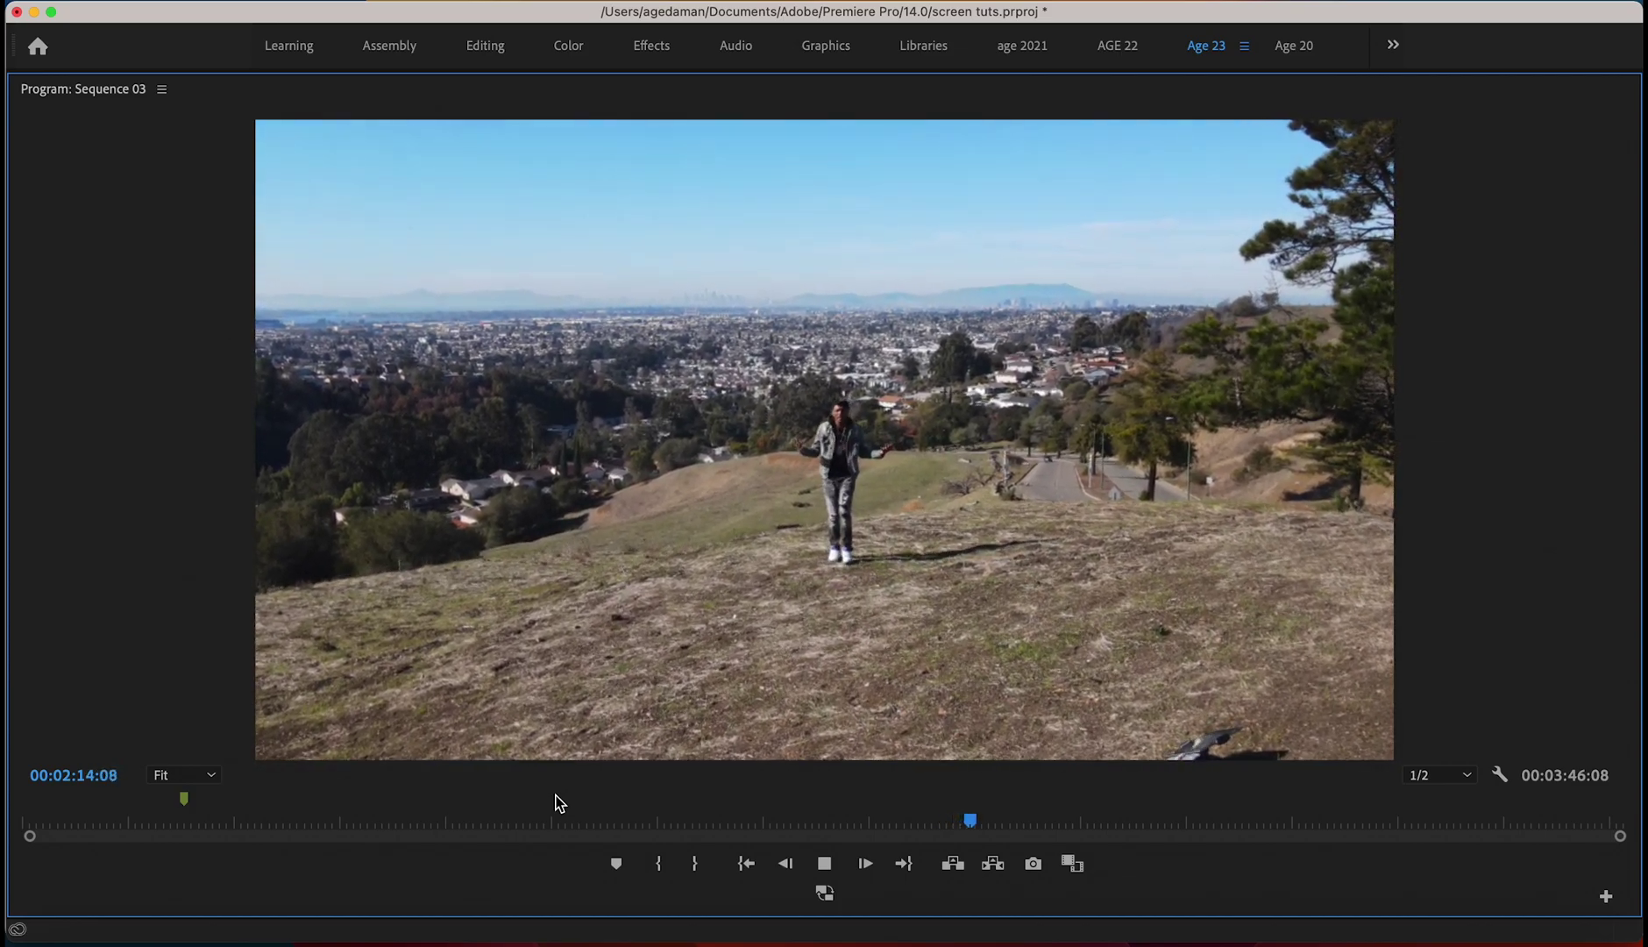
key(space)
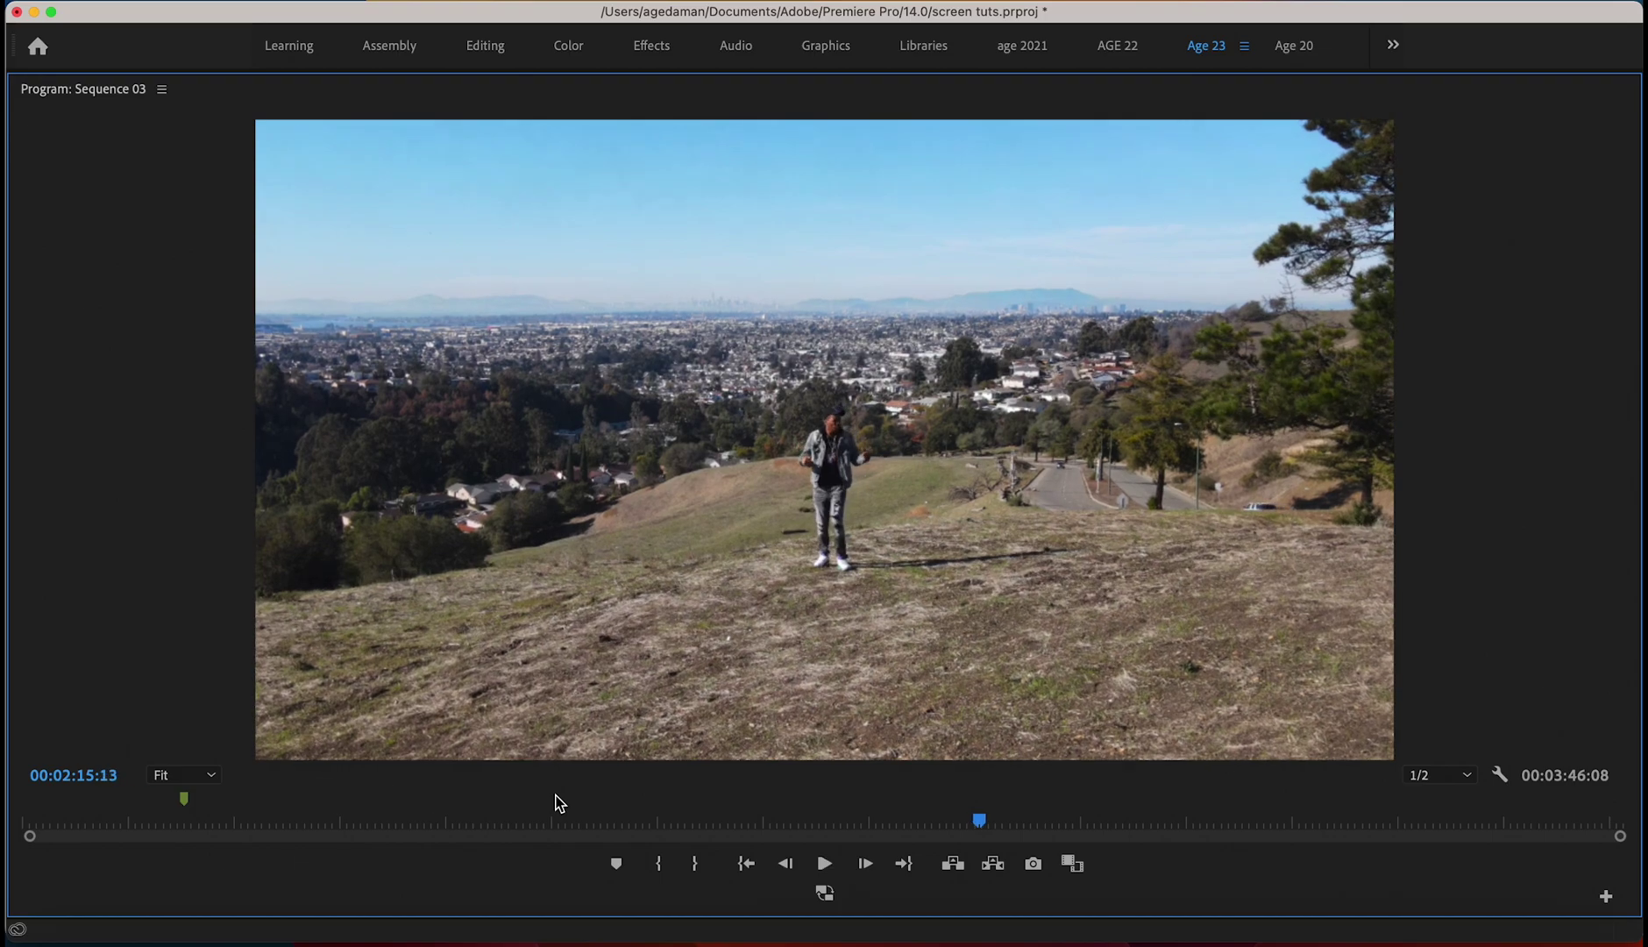
key(grave)
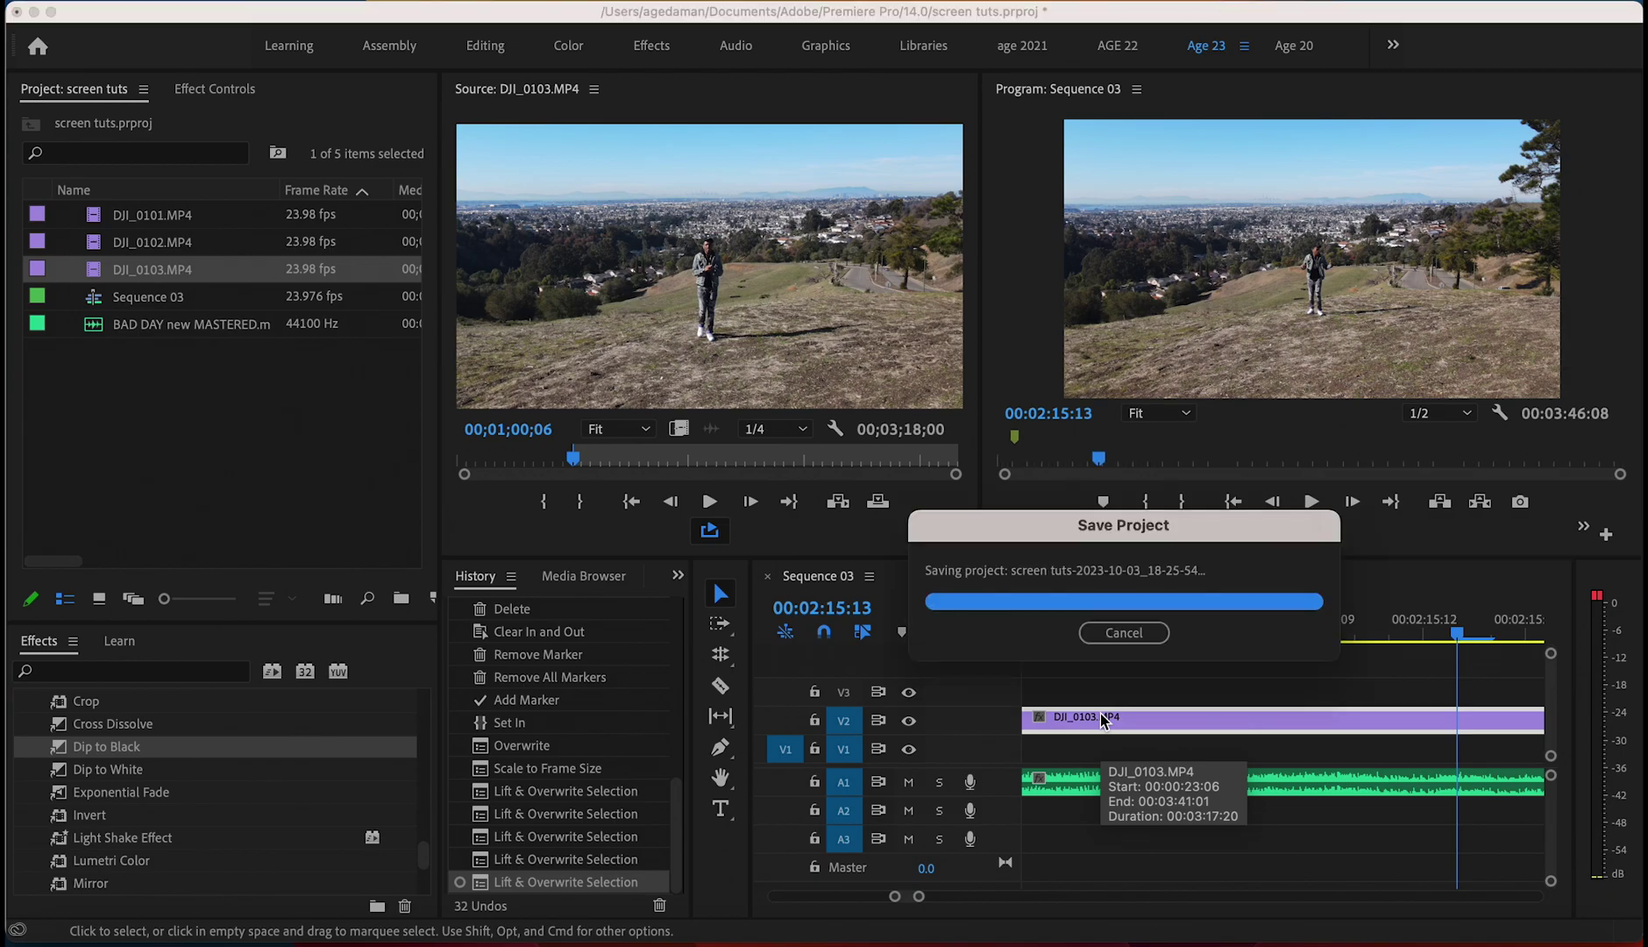
- Extend the start of the DJI_0103.MP4 clip on V2 back to the sequence start at 00:00:00:00
click(1116, 632)
key(minus)
key(minus)
key(minus)
key(minus)
key(minus)
key(minus)
key(minus)
key(minus)
key(minus)
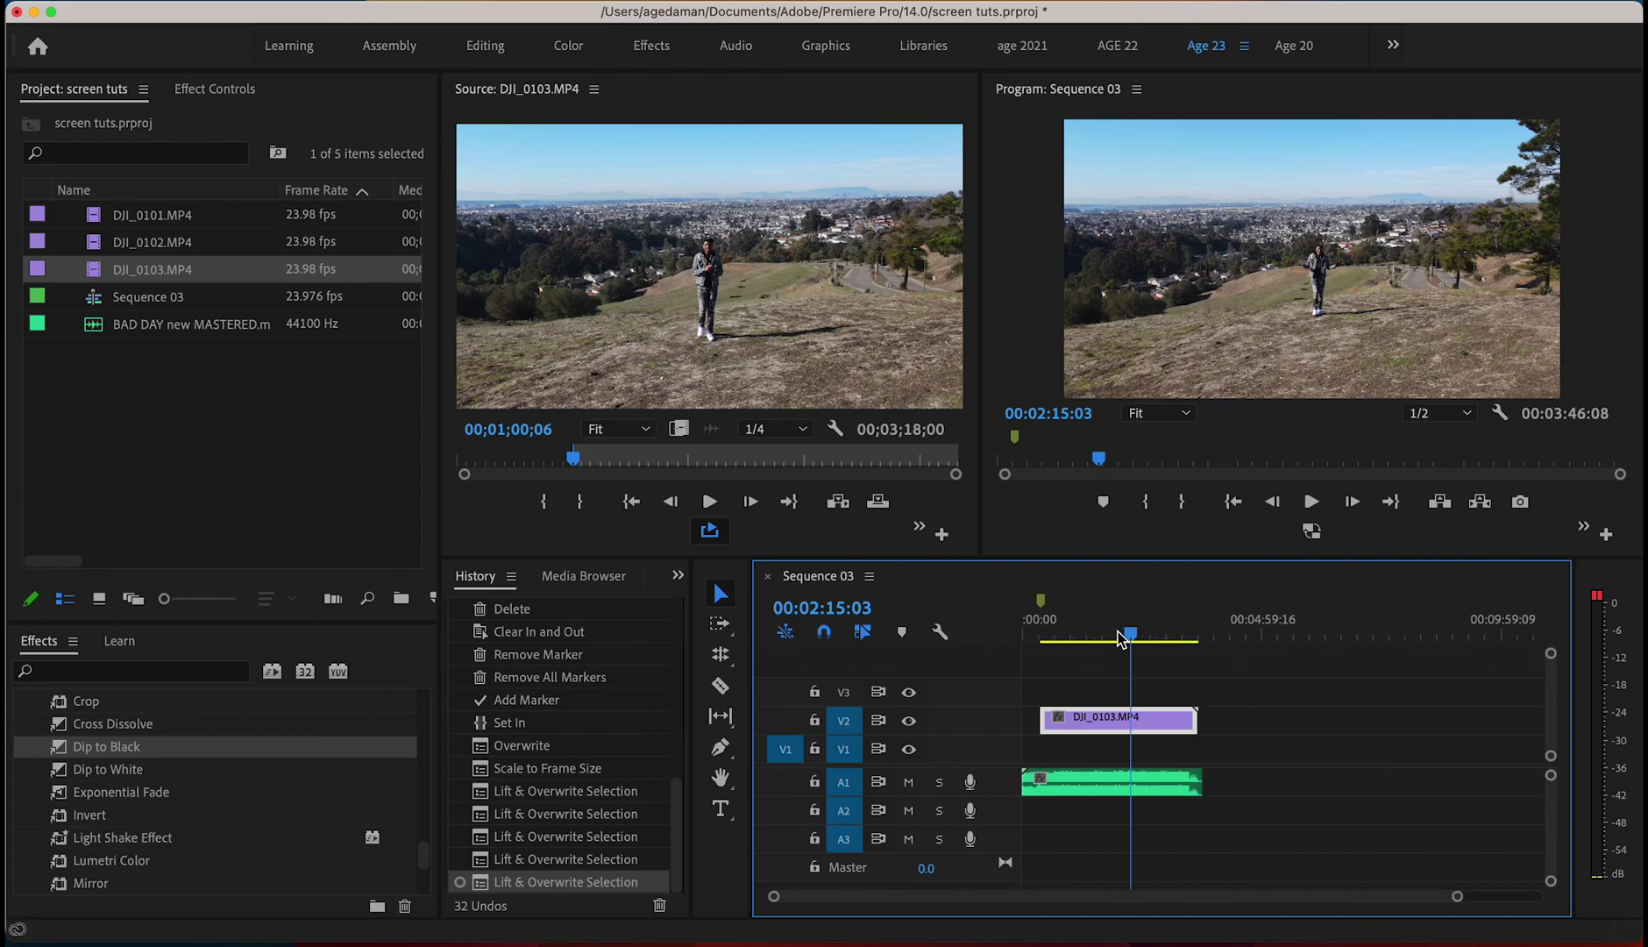
key(Home)
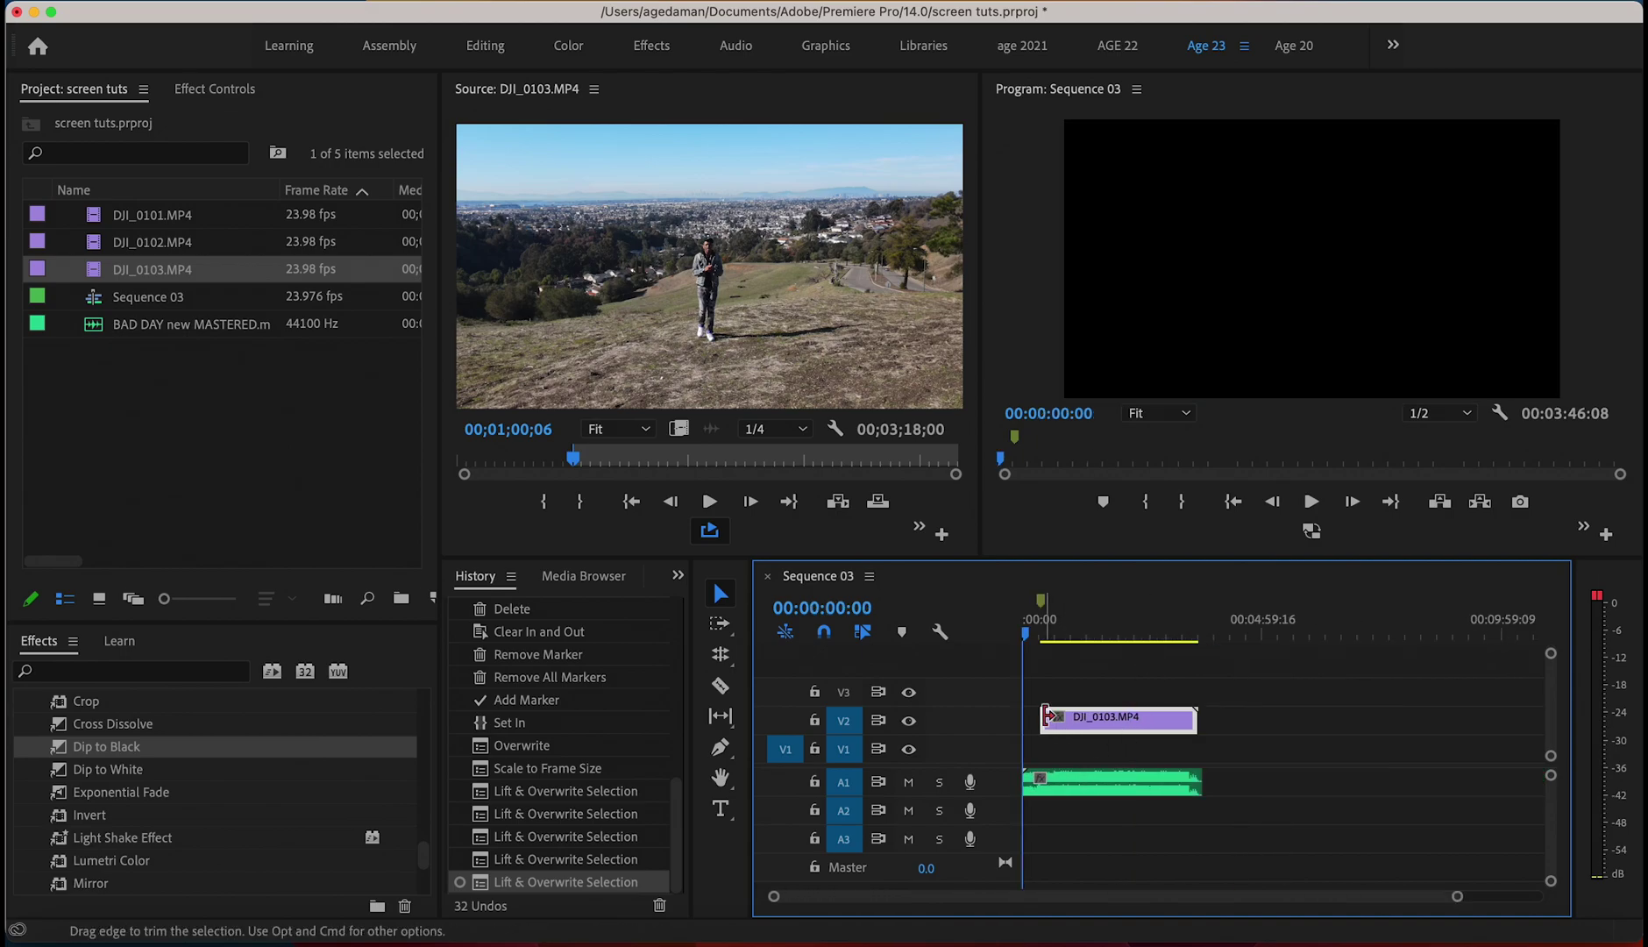
drag(1008, 704, 1024, 717)
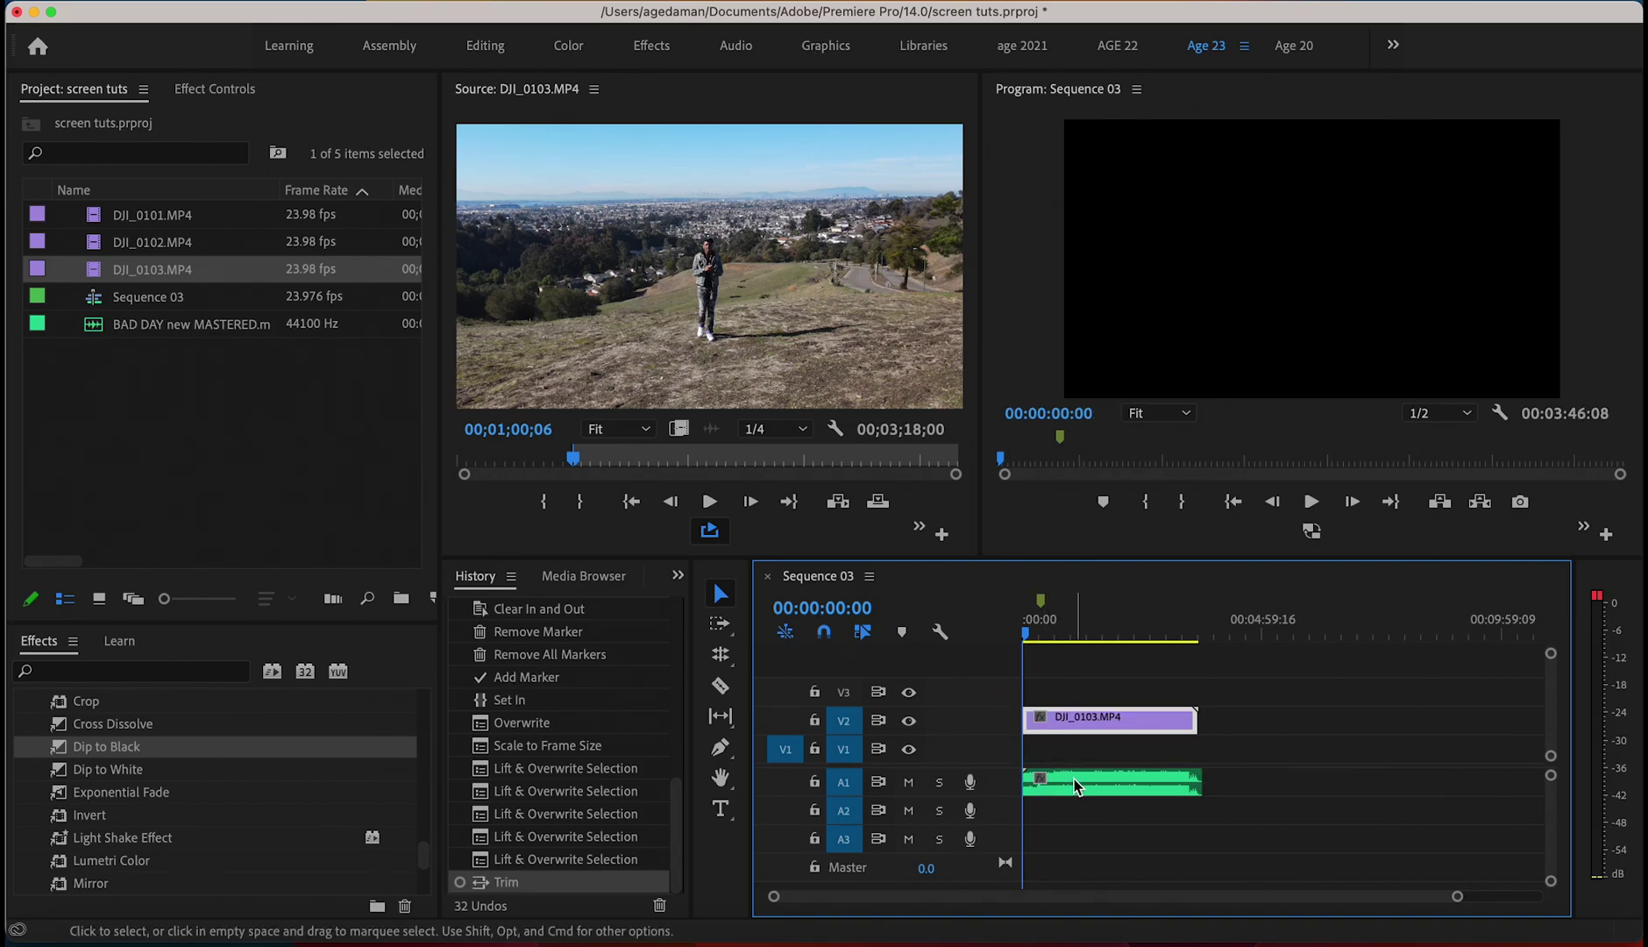
- Play the enlarged sequence from 00:00:00:00 and set the Program monitor's playback resolution to Full
click(1022, 354)
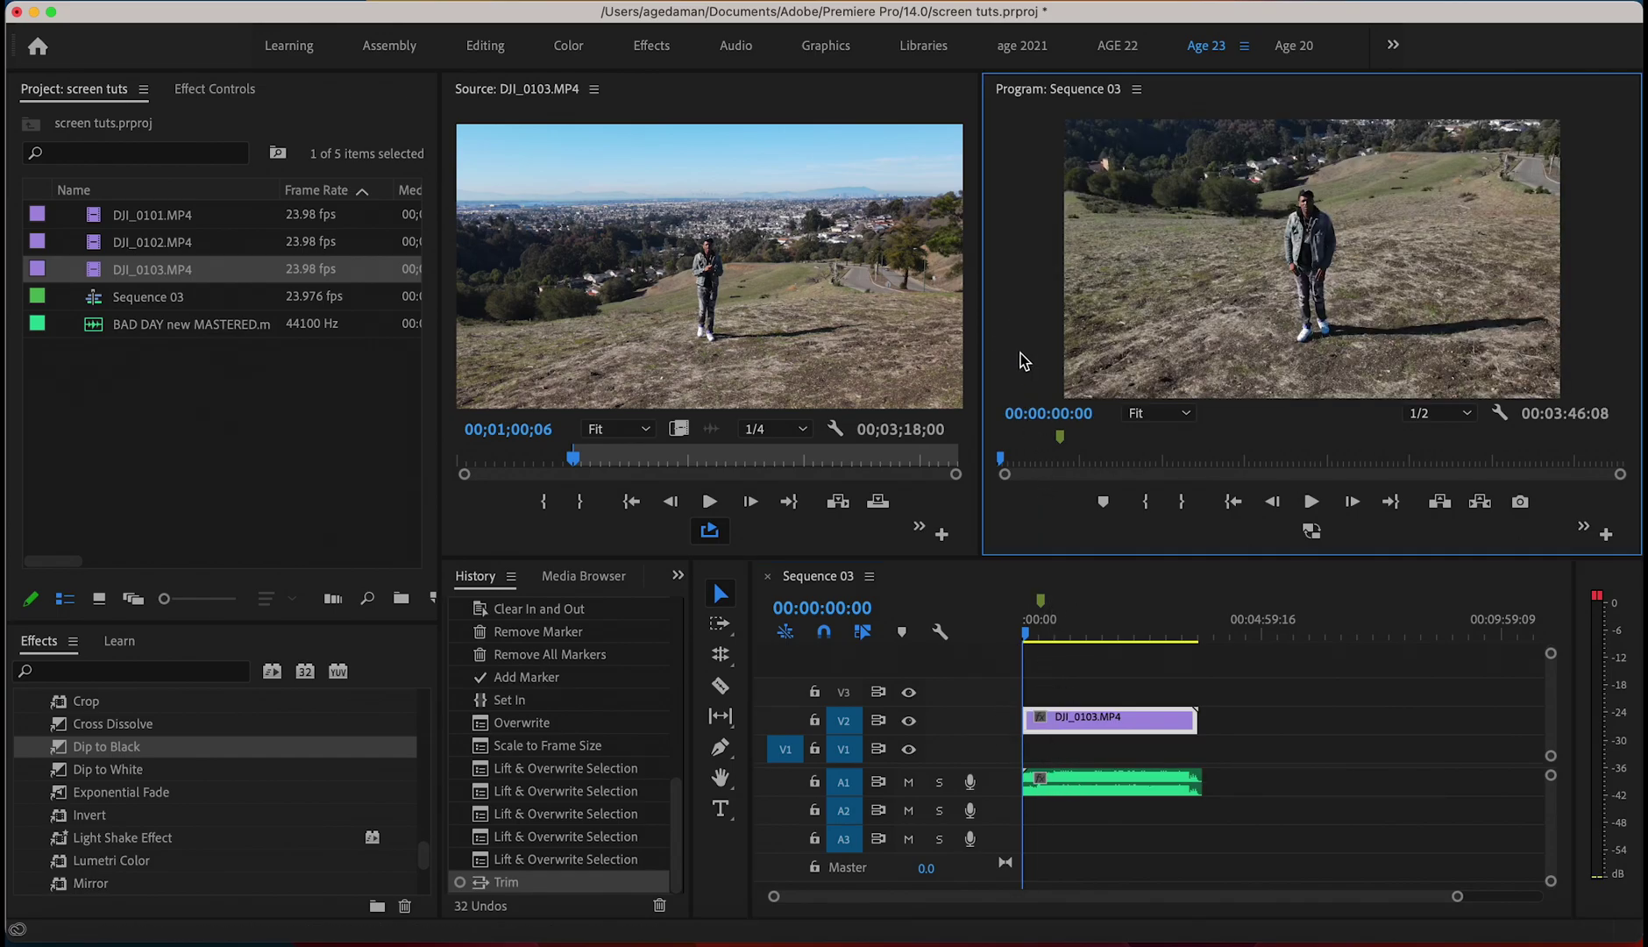
key(grave)
key(space)
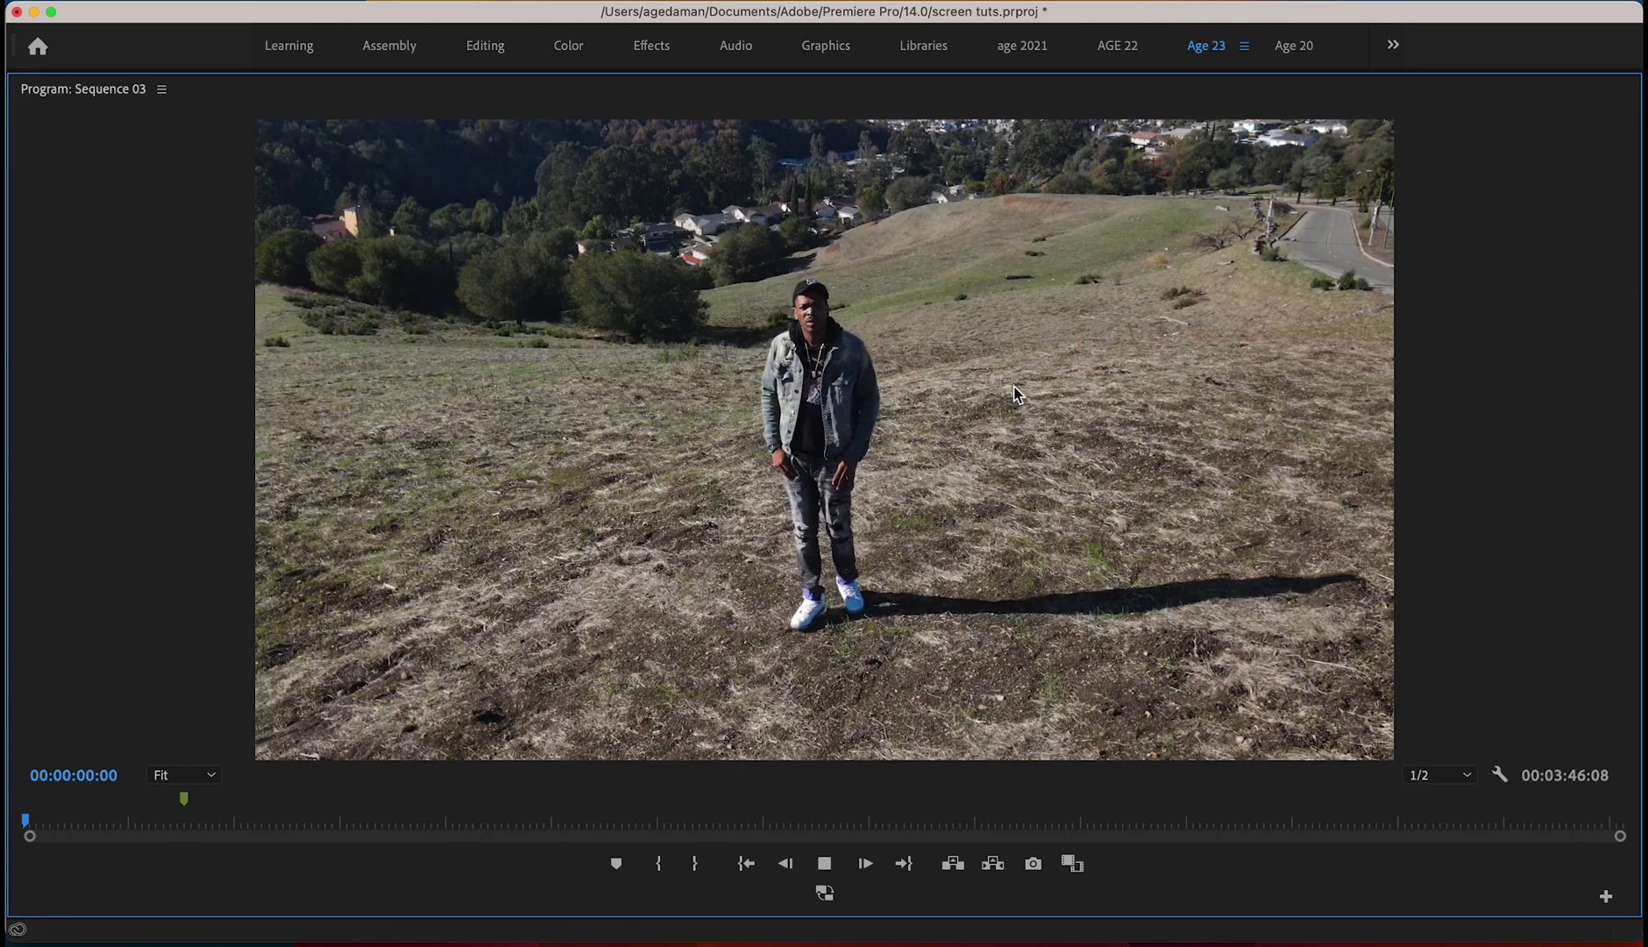
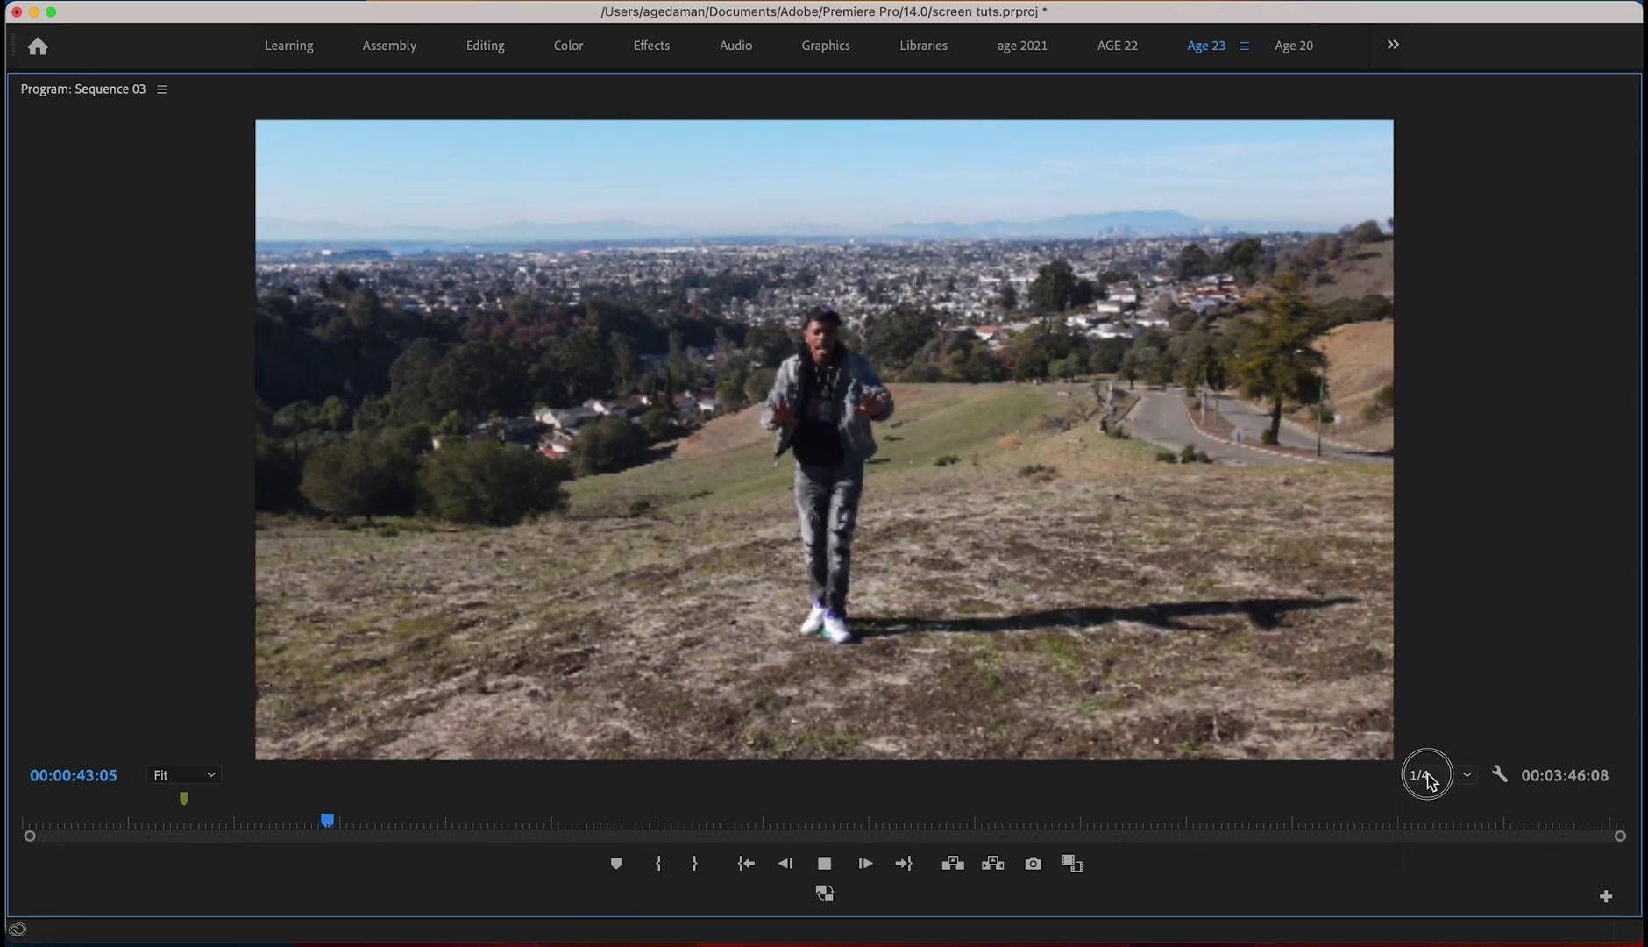
click(1431, 792)
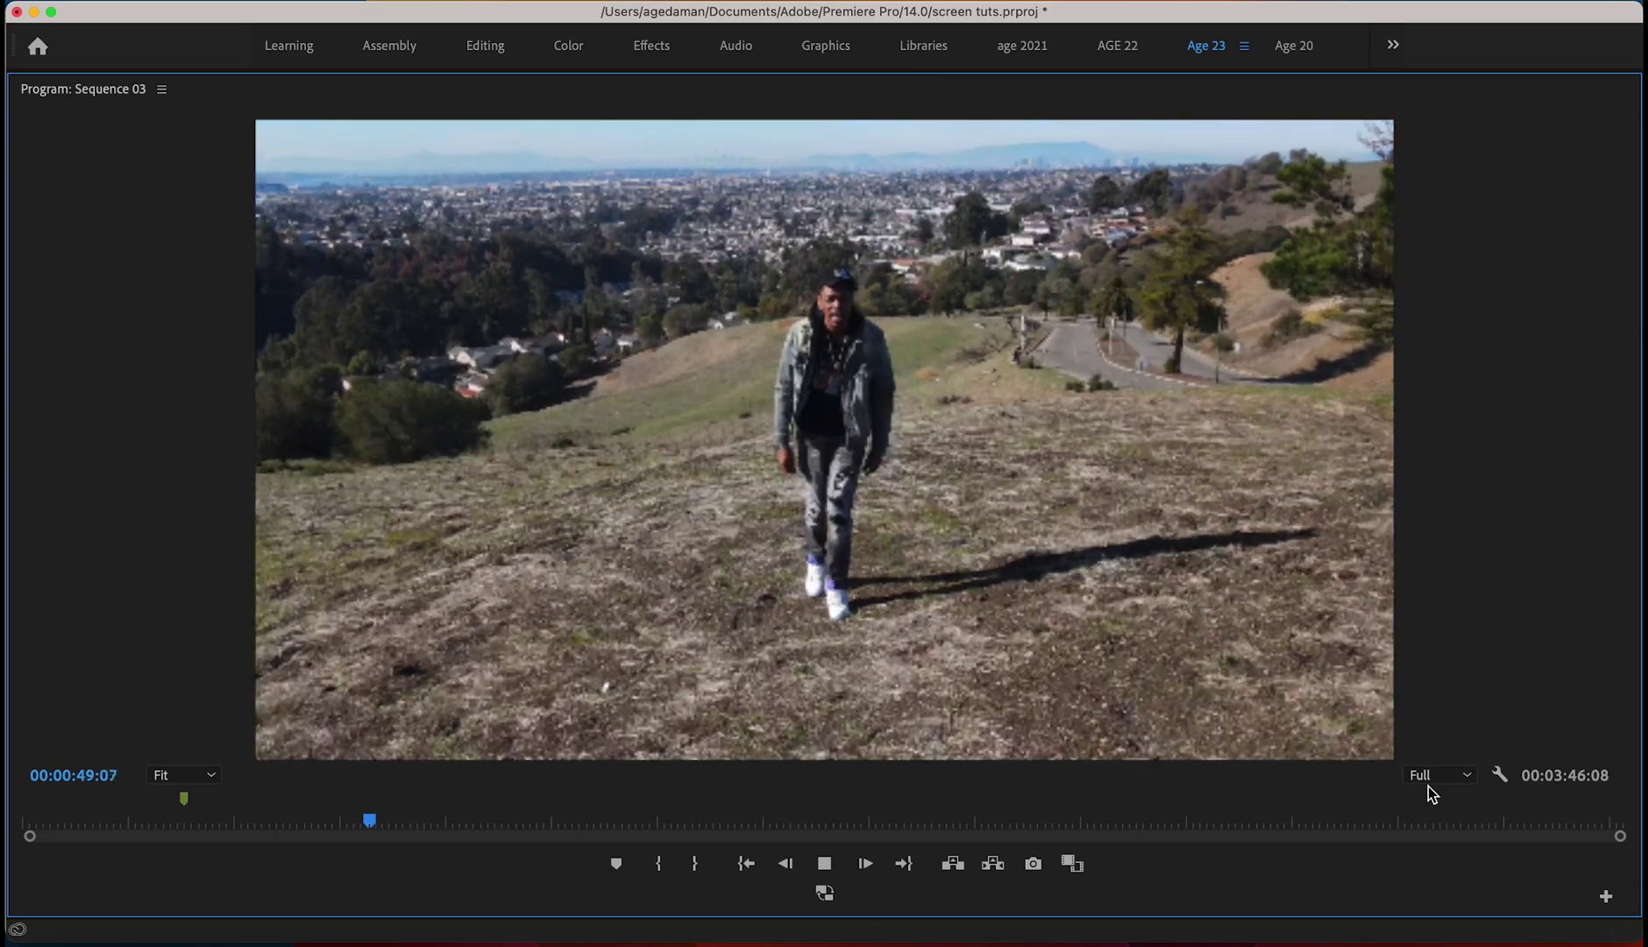
key(space)
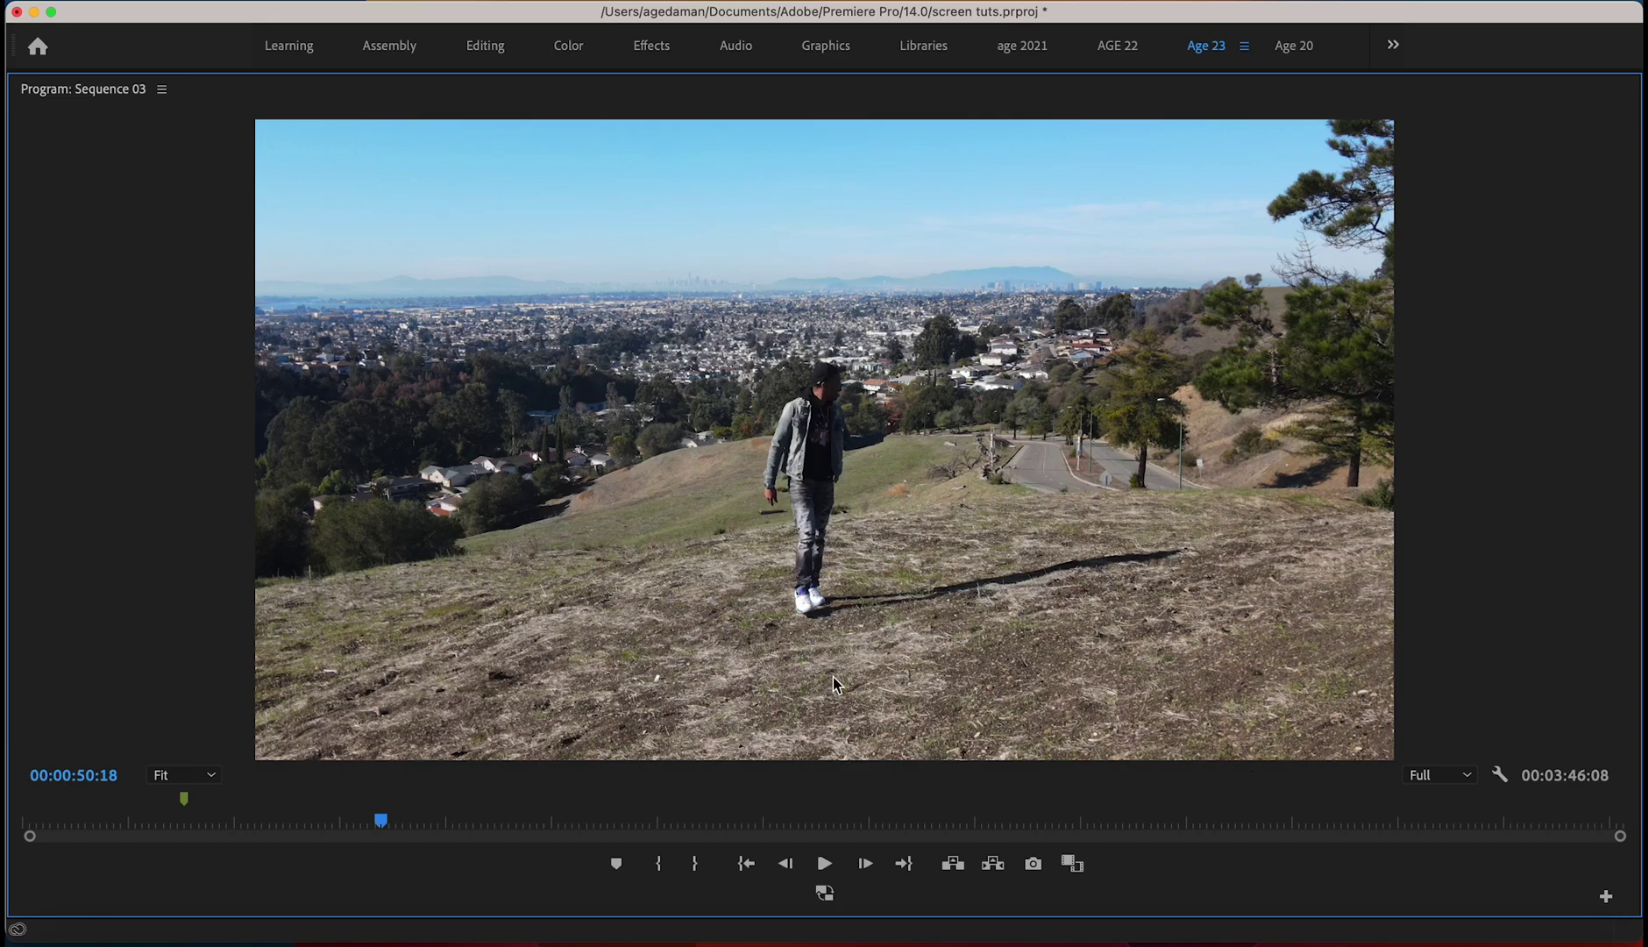
- Play the enlarged sequence from 00:00:50:18 to check the sync, restore the workspace layout and return the playhead to the sequence start
key(space)
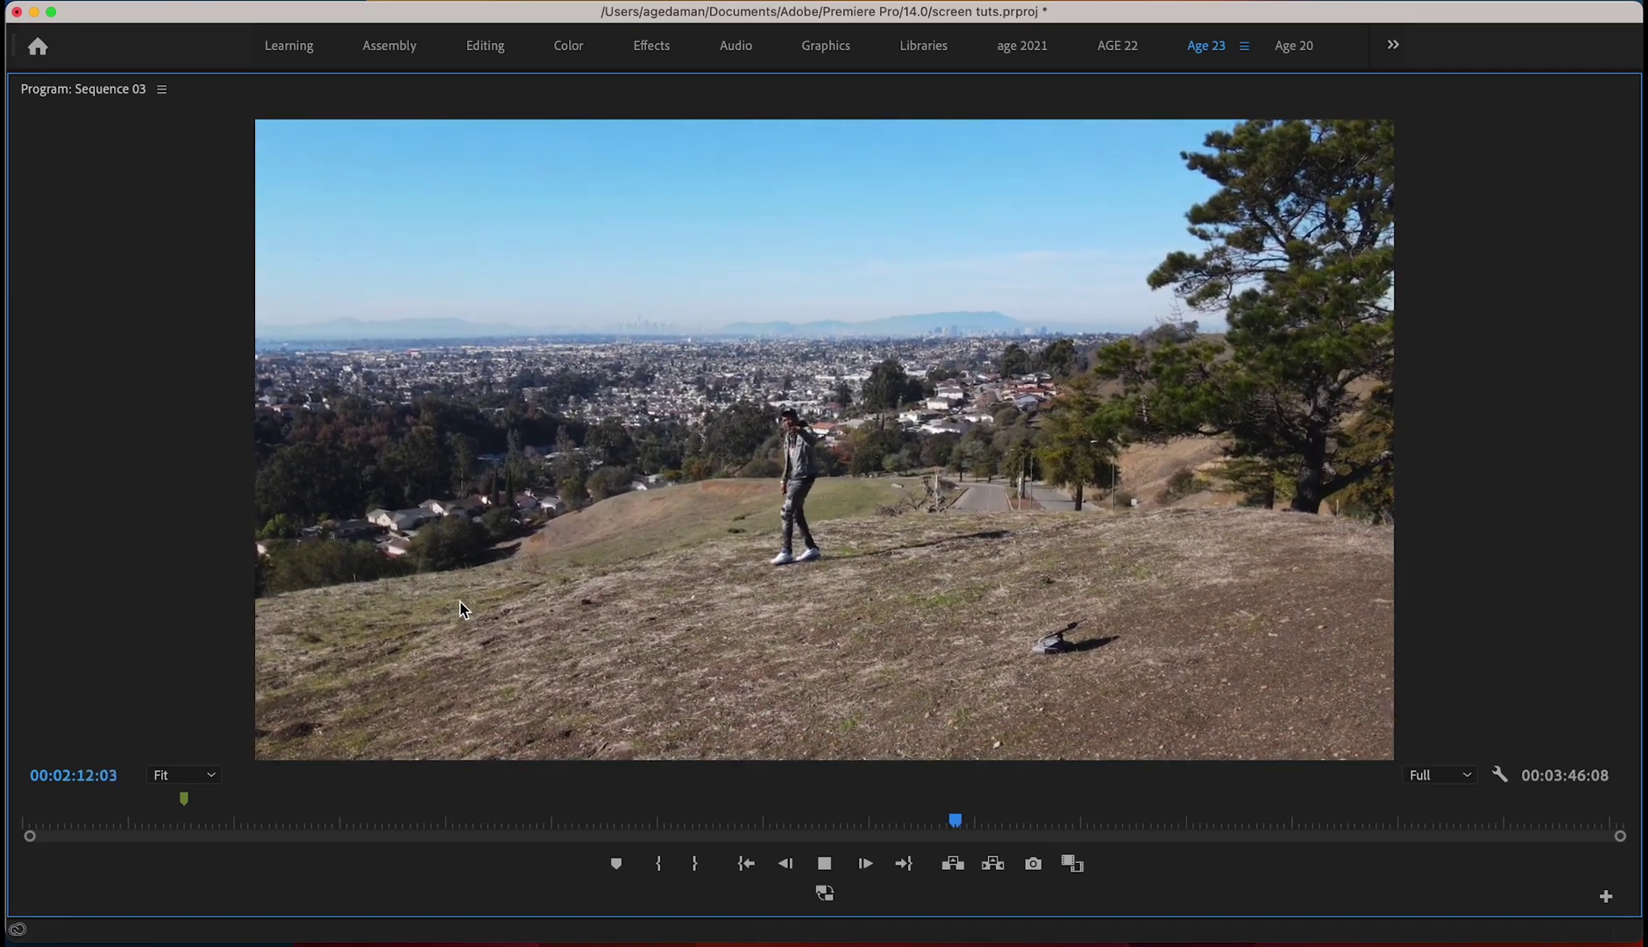
key(space)
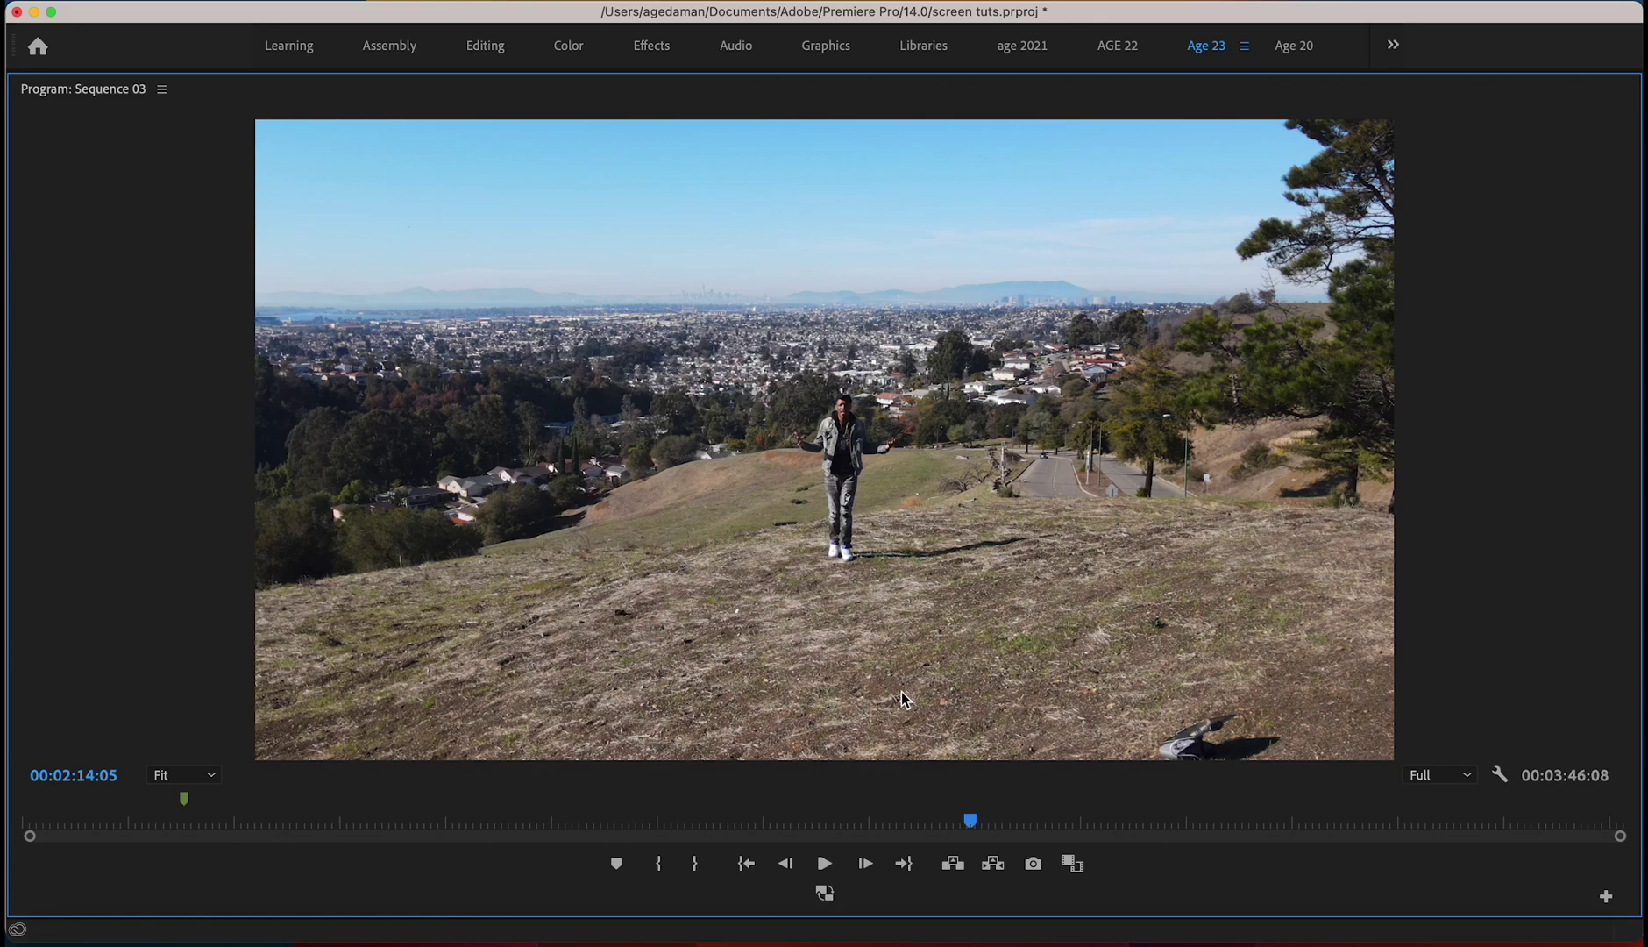
key(grave)
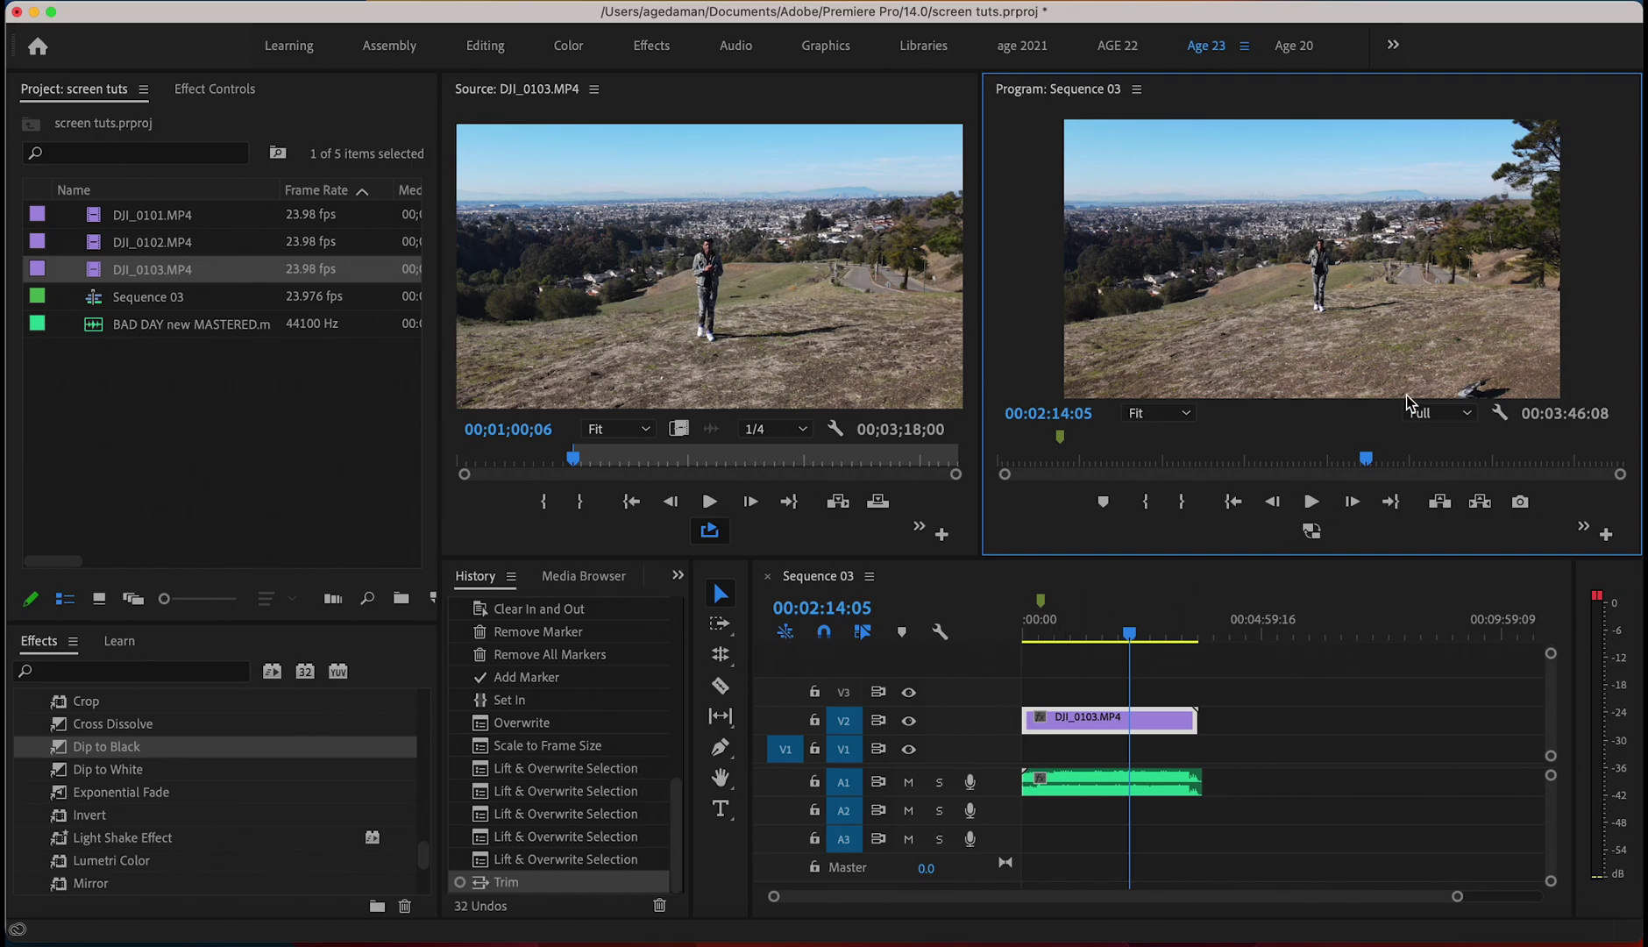
key(Home)
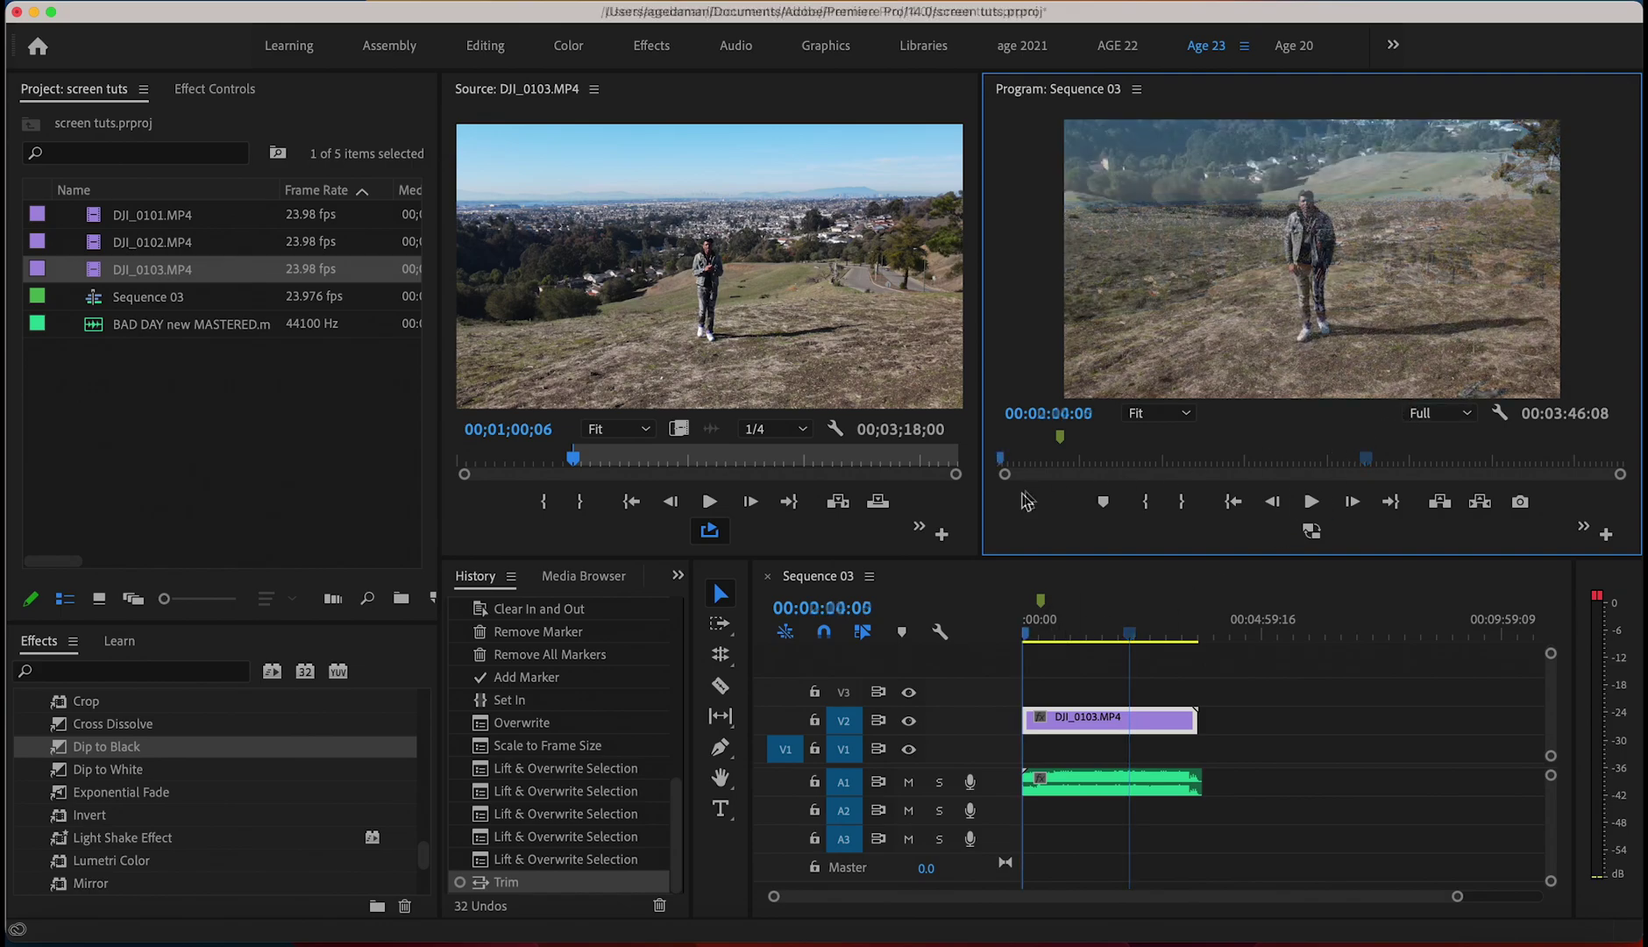